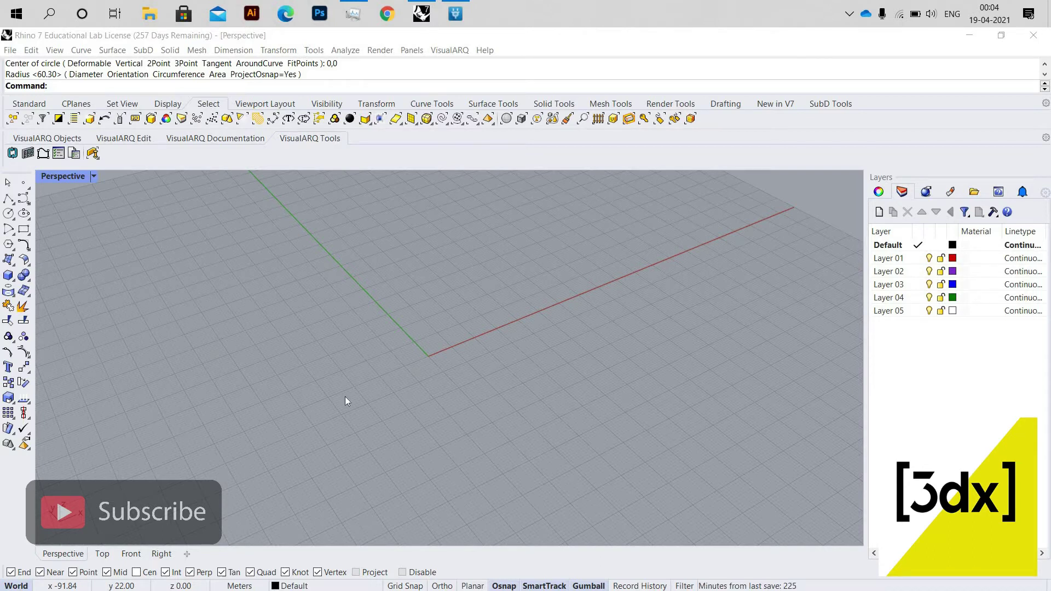
Step: Draw a circle centred on the origin at 0,0 with its radius picked freehand on the ground plane
{"action": "scroll", "coordinate": [428, 353], "scroll_direction": "up", "scroll_amount": 2}
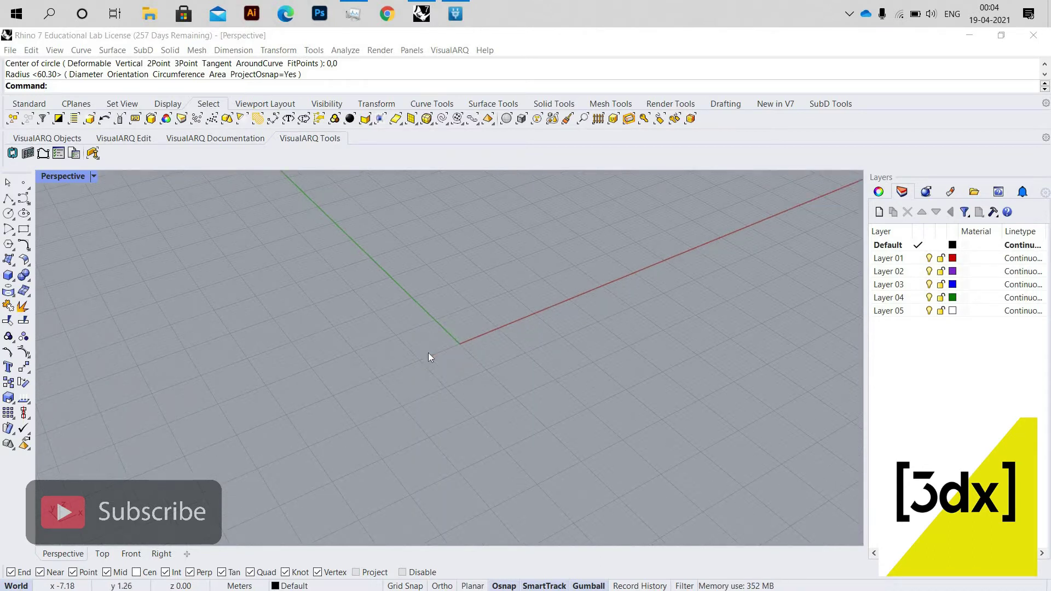
{"action": "left_click", "coordinate": [115, 88]}
{"action": "type", "text": "C"}
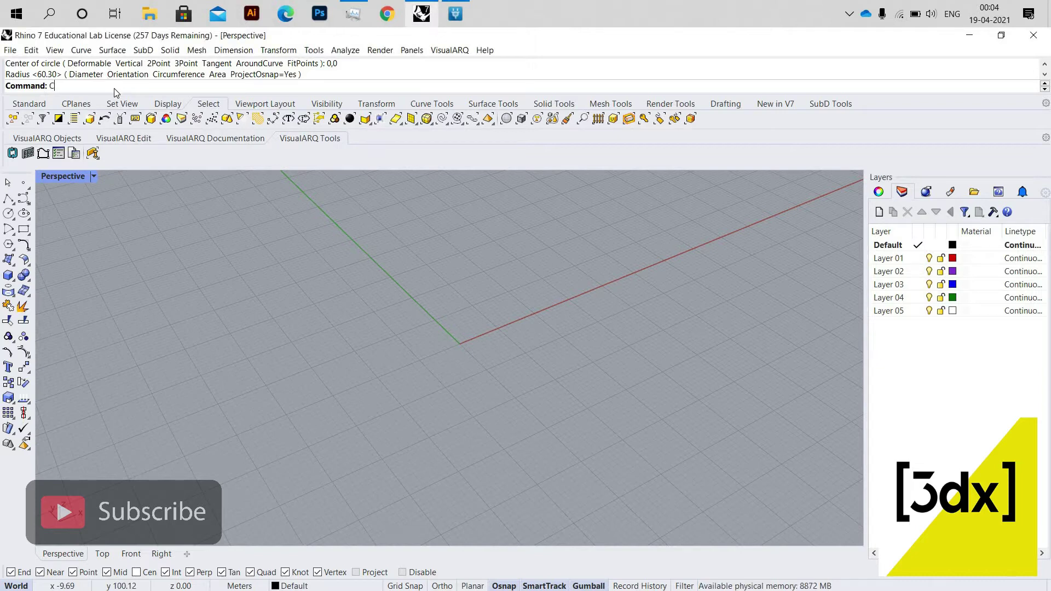
{"action": "type", "text": "ircle"}
{"action": "key", "text": "Return"}
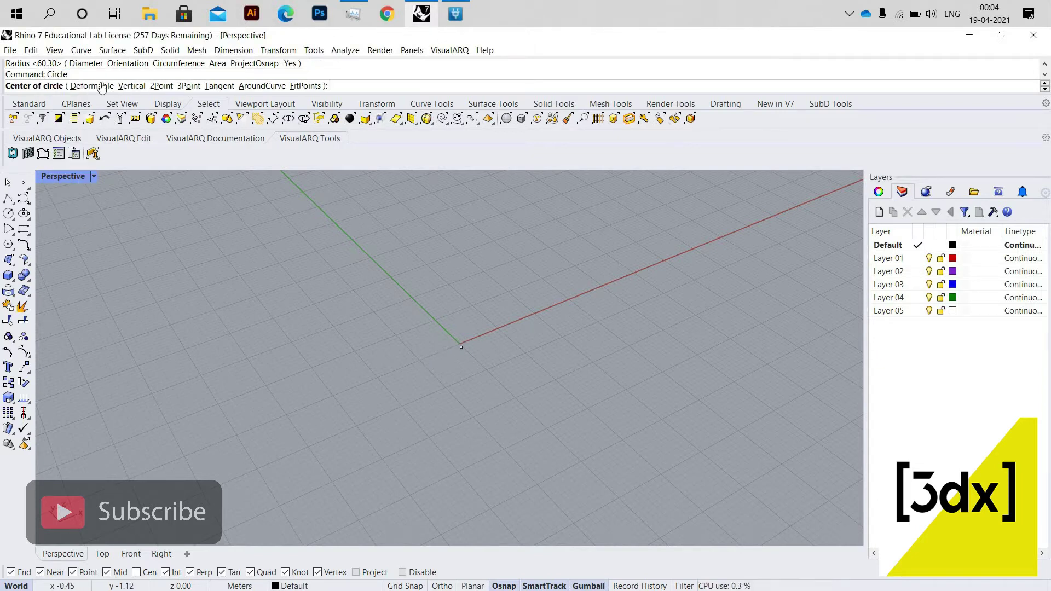
{"action": "type", "text": "0,0"}
{"action": "key", "text": "Return"}
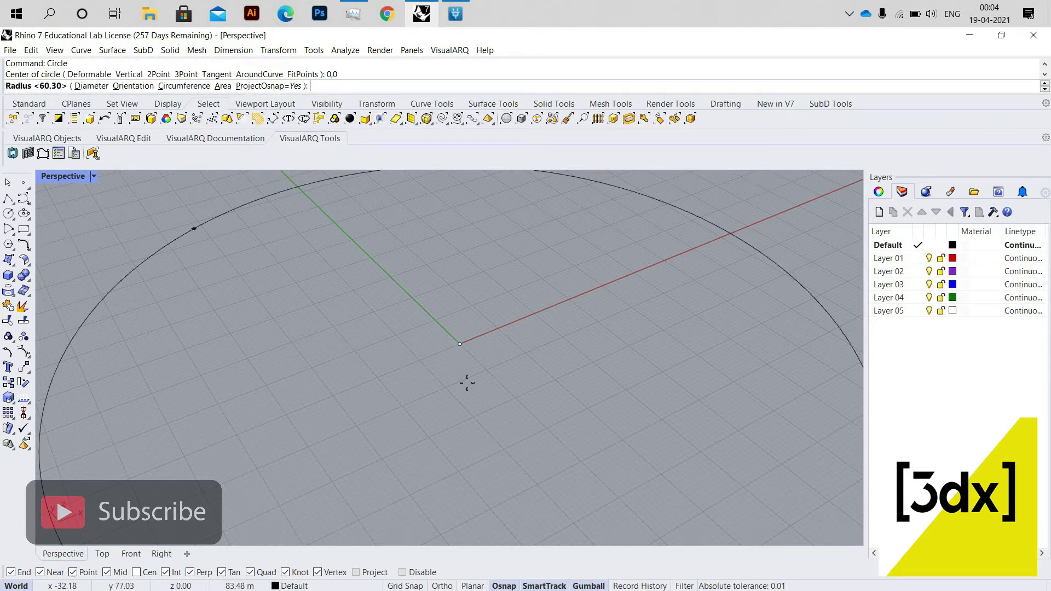
{"action": "scroll", "coordinate": [569, 441], "scroll_direction": "down", "scroll_amount": 4}
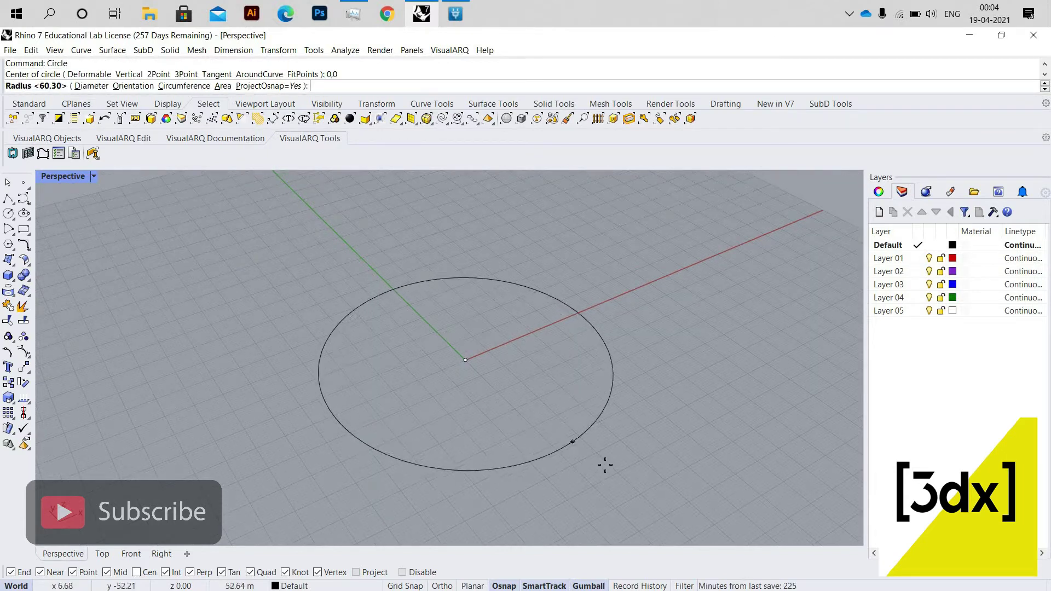
{"action": "scroll", "coordinate": [605, 465], "scroll_direction": "up", "scroll_amount": 2}
{"action": "left_click", "coordinate": [607, 464]}
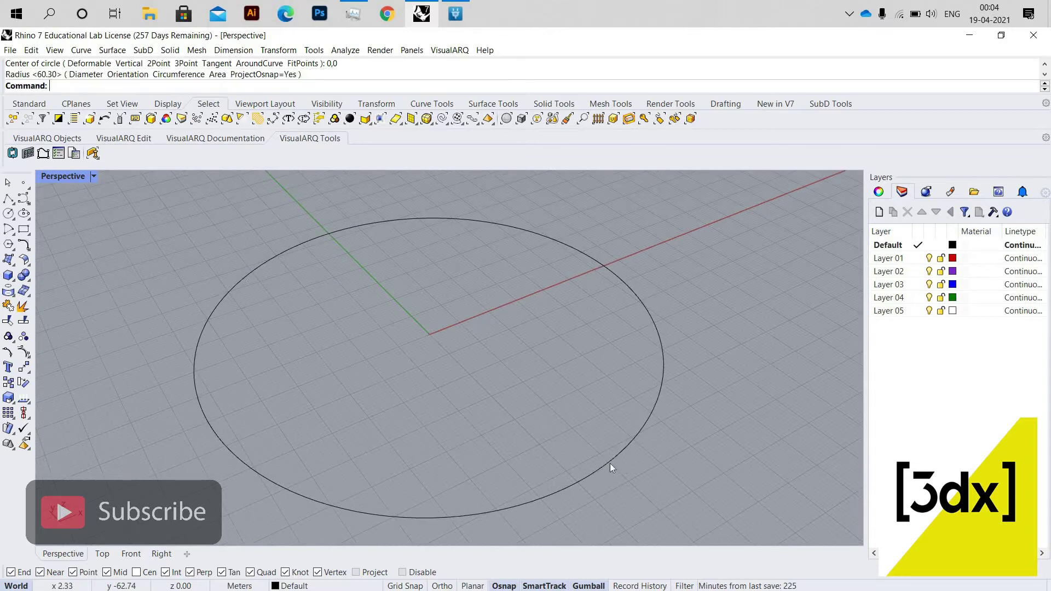
Step: Select the circle and turn on its control points
{"action": "right_click_drag", "start_coordinate": [609, 463], "coordinate": [630, 435]}
{"action": "left_click", "coordinate": [630, 433]}
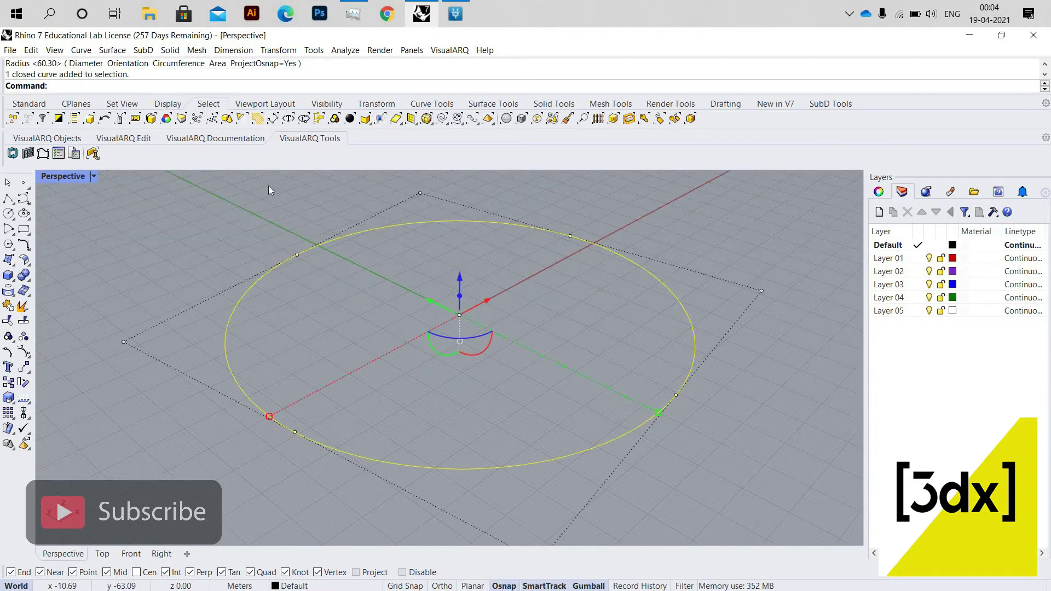
{"action": "key", "text": "F10"}
Step: Offset the circle inwards by a distance of about 23.21 m picked between two points, and hide the control points
{"action": "type", "text": "Offset"}
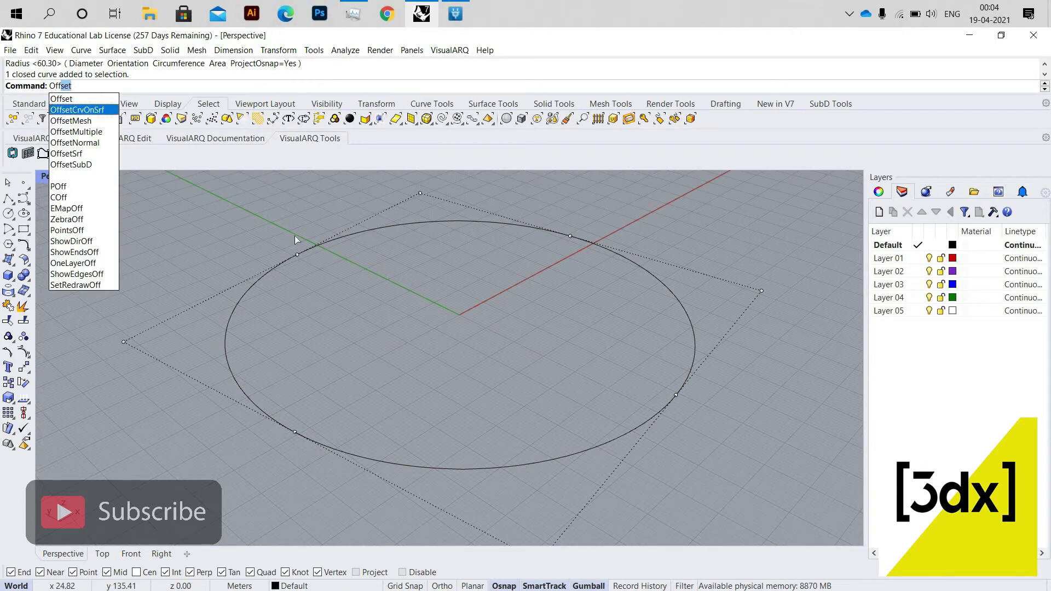
{"action": "key", "text": "Return"}
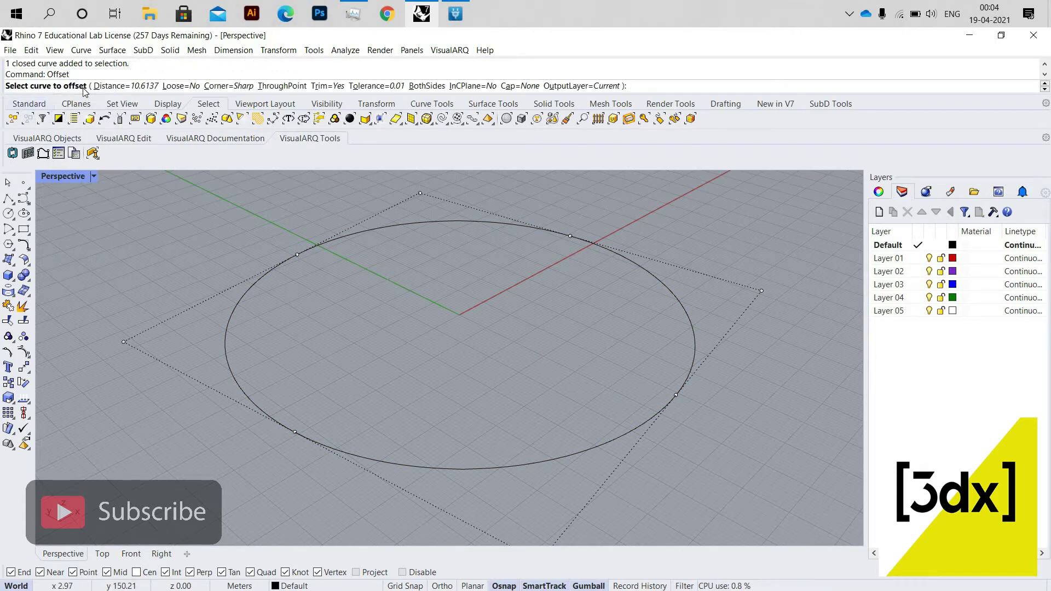
{"action": "left_click", "coordinate": [254, 286]}
{"action": "scroll", "coordinate": [385, 329], "scroll_direction": "down", "scroll_amount": 5}
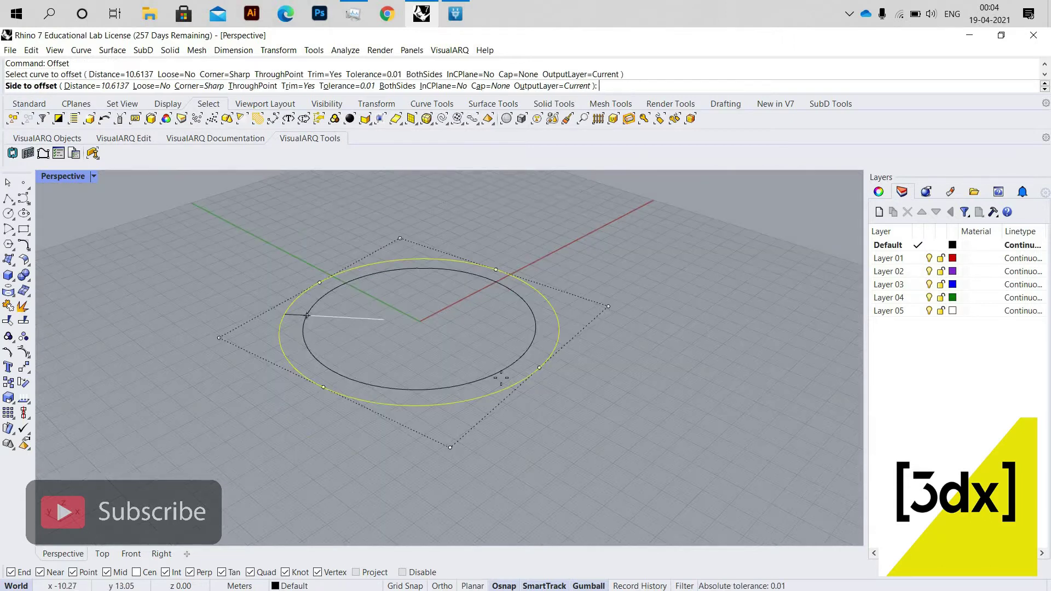
{"action": "right_click_drag", "start_coordinate": [500, 378], "coordinate": [501, 401]}
{"action": "scroll", "coordinate": [501, 378], "scroll_direction": "up", "scroll_amount": 5}
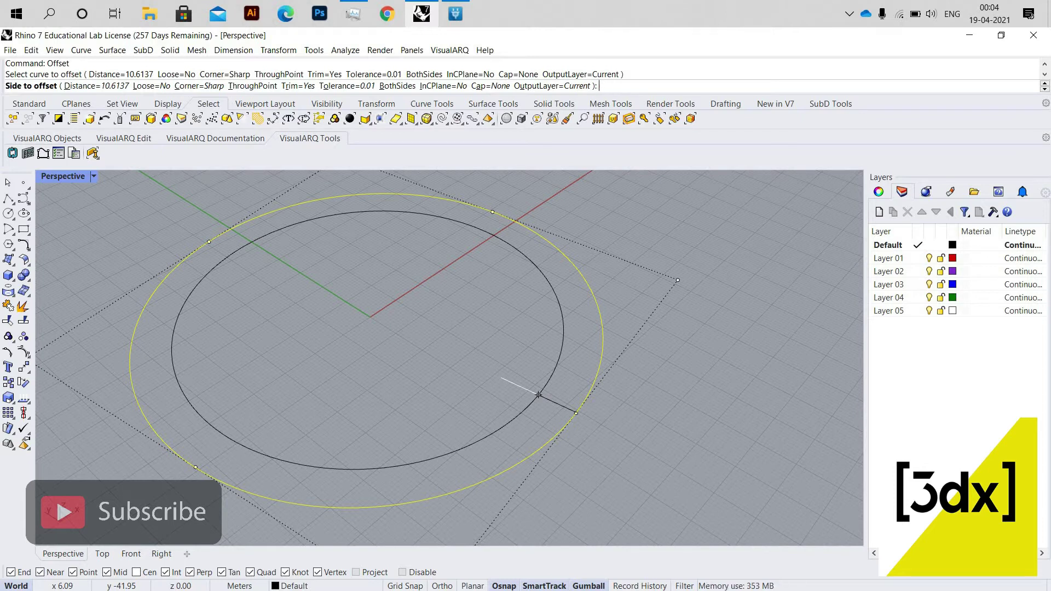
{"action": "left_click", "coordinate": [97, 85]}
{"action": "scroll", "coordinate": [228, 204], "scroll_direction": "up", "scroll_amount": 5}
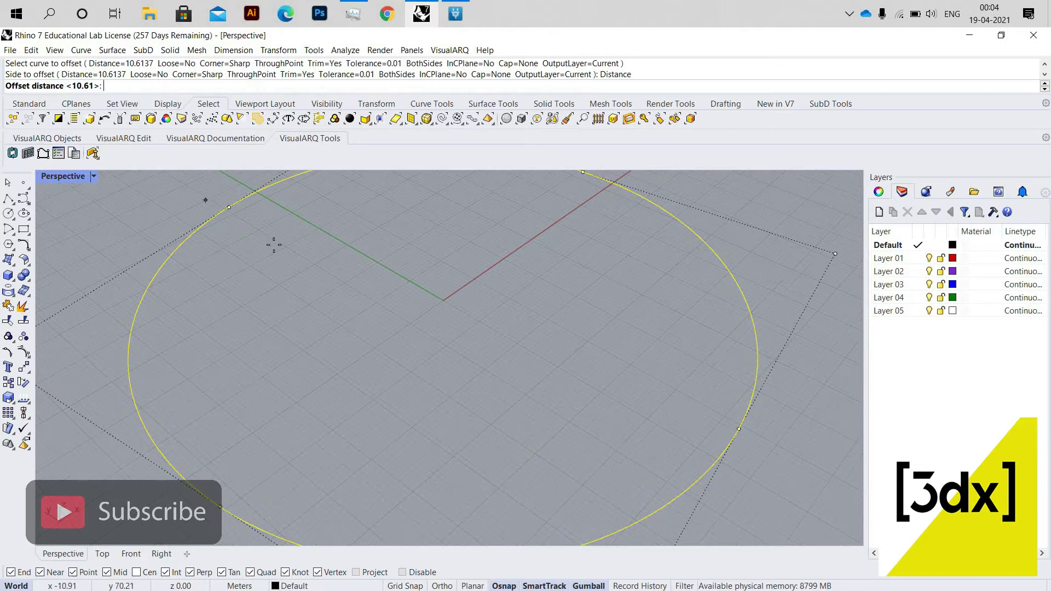
{"action": "left_click", "coordinate": [229, 208]}
{"action": "left_click", "coordinate": [288, 265]}
{"action": "scroll", "coordinate": [403, 239], "scroll_direction": "down", "scroll_amount": 4}
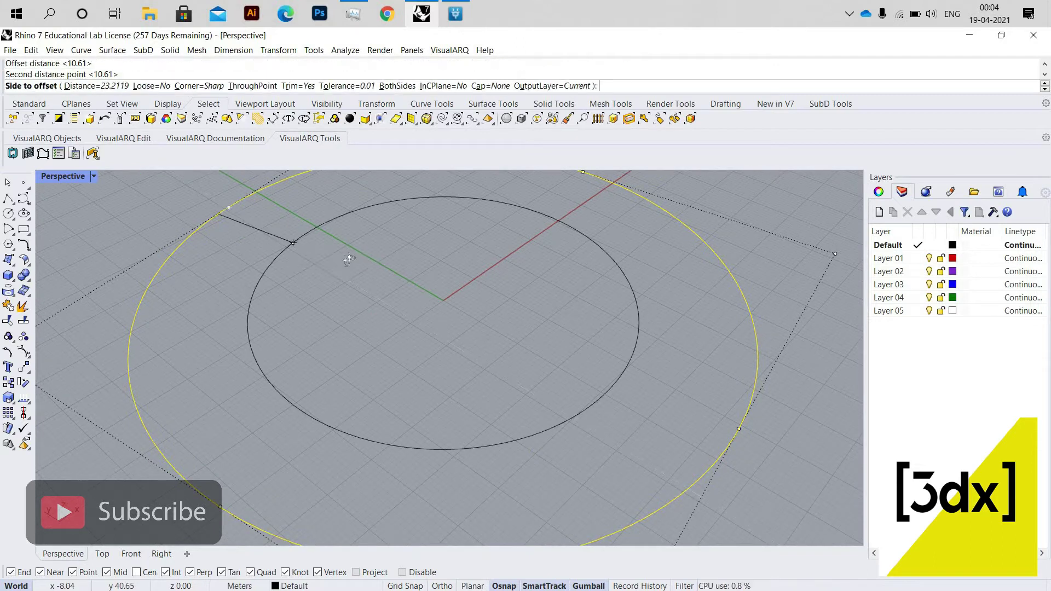
{"action": "right_click_drag", "start_coordinate": [363, 247], "coordinate": [543, 366]}
{"action": "left_click", "coordinate": [353, 260]}
{"action": "scroll", "coordinate": [543, 365], "scroll_direction": "up", "scroll_amount": 5}
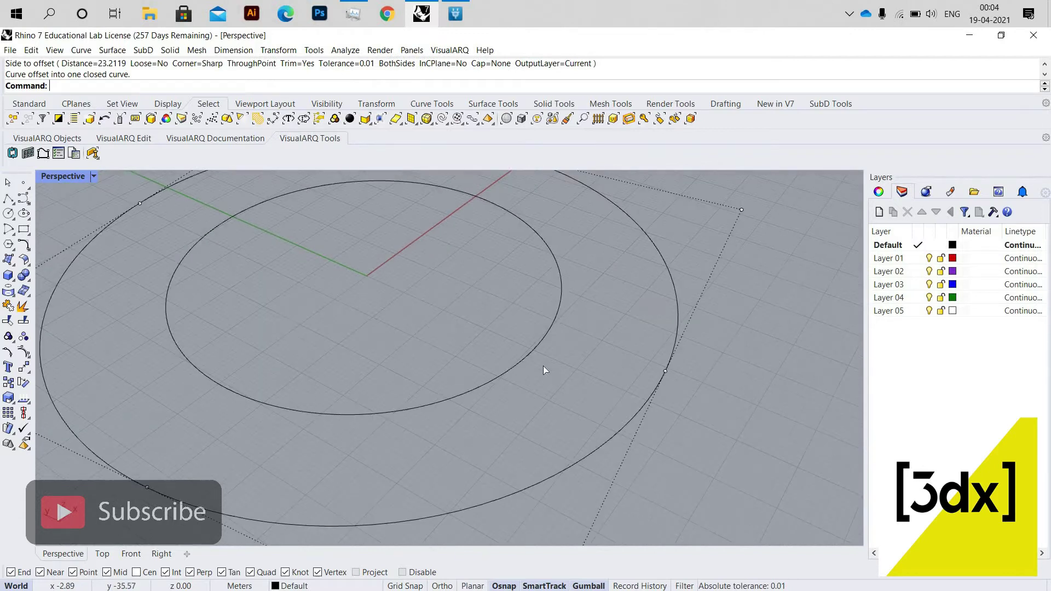
{"action": "key", "text": "Escape"}
Step: Offset the inner circle inwards by a picked distance of about 9.79 m to make a third concentric circle
{"action": "key", "text": "Return"}
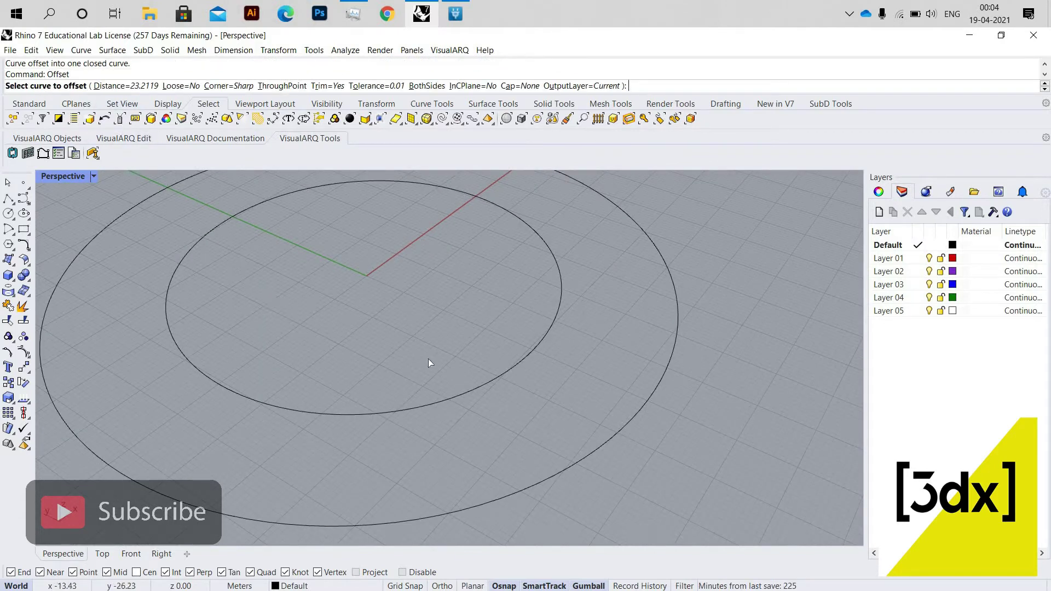
{"action": "left_click", "coordinate": [462, 393]}
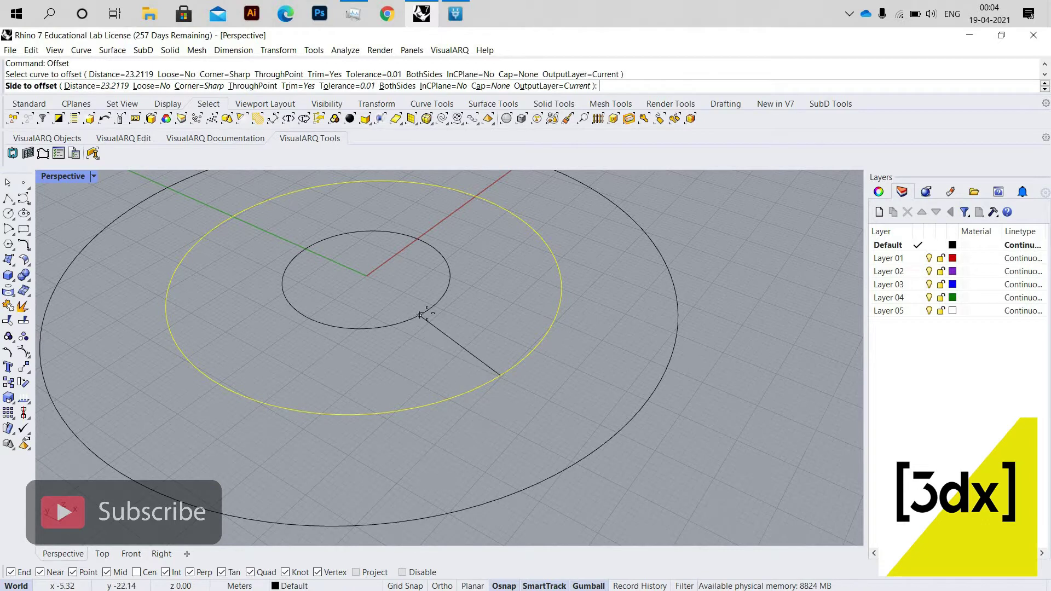
{"action": "type", "text": "d"}
{"action": "key", "text": "Return"}
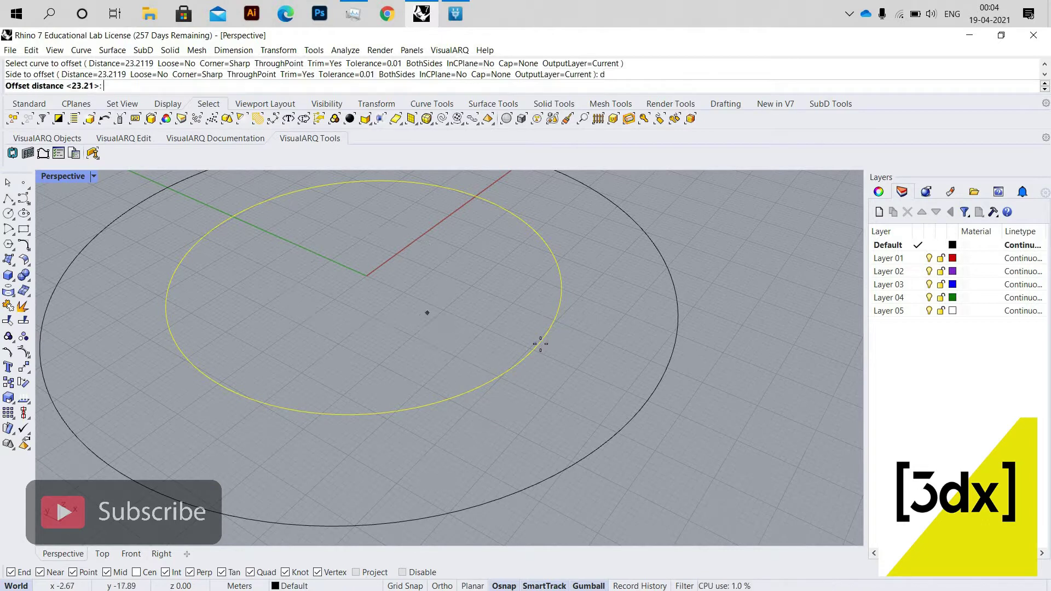
{"action": "left_click", "coordinate": [489, 332]}
{"action": "left_click", "coordinate": [490, 332]}
{"action": "left_click", "coordinate": [491, 333]}
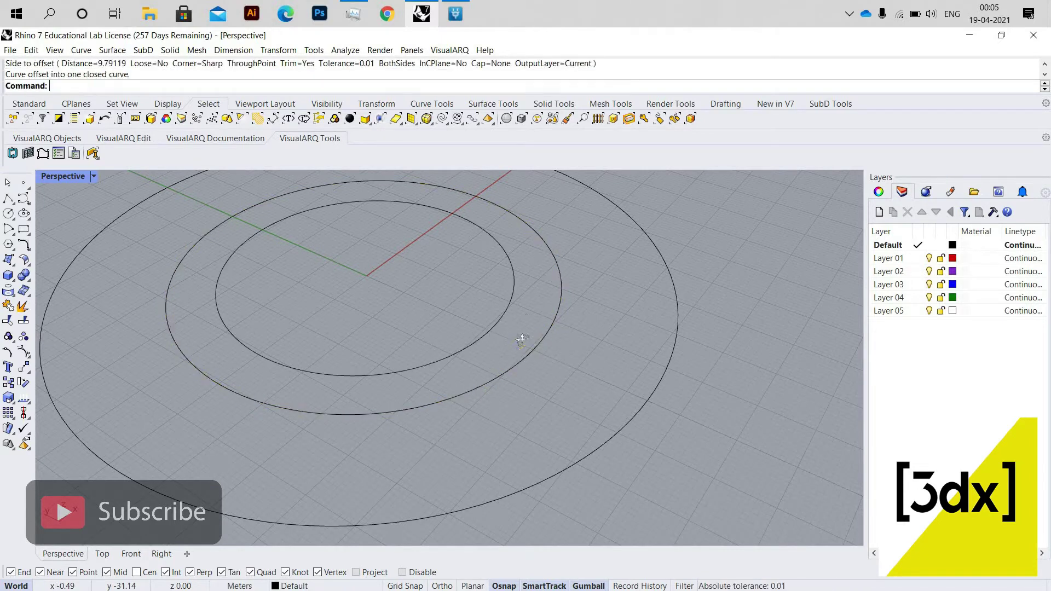
Step: Examine the three concentric circles from several viewing angles
{"action": "scroll", "coordinate": [521, 338], "scroll_direction": "down", "scroll_amount": 7}
{"action": "right_click_drag", "start_coordinate": [529, 324], "coordinate": [569, 252]}
{"action": "scroll", "coordinate": [572, 253], "scroll_direction": "up", "scroll_amount": 2}
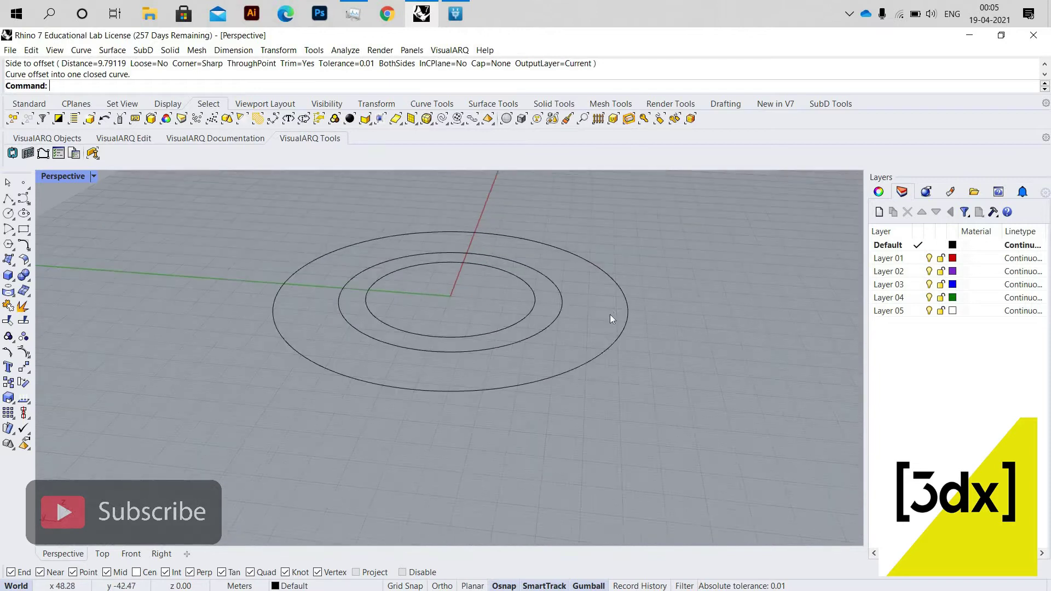
{"action": "right_click_drag", "start_coordinate": [610, 315], "coordinate": [610, 315]}
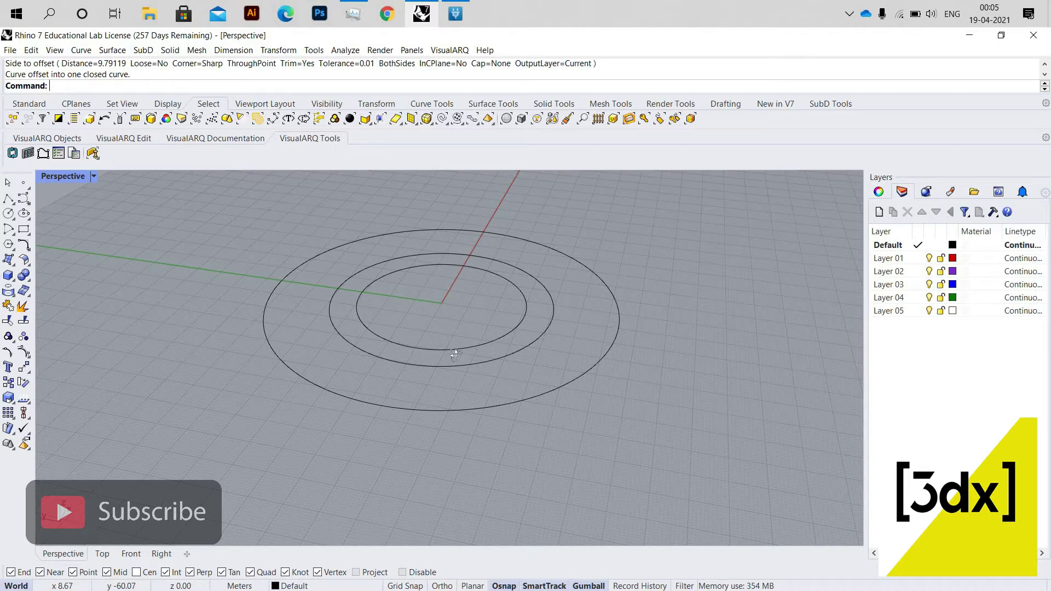
{"action": "right_click_drag", "start_coordinate": [453, 352], "coordinate": [483, 309]}
{"action": "scroll", "coordinate": [481, 303], "scroll_direction": "up", "scroll_amount": 4}
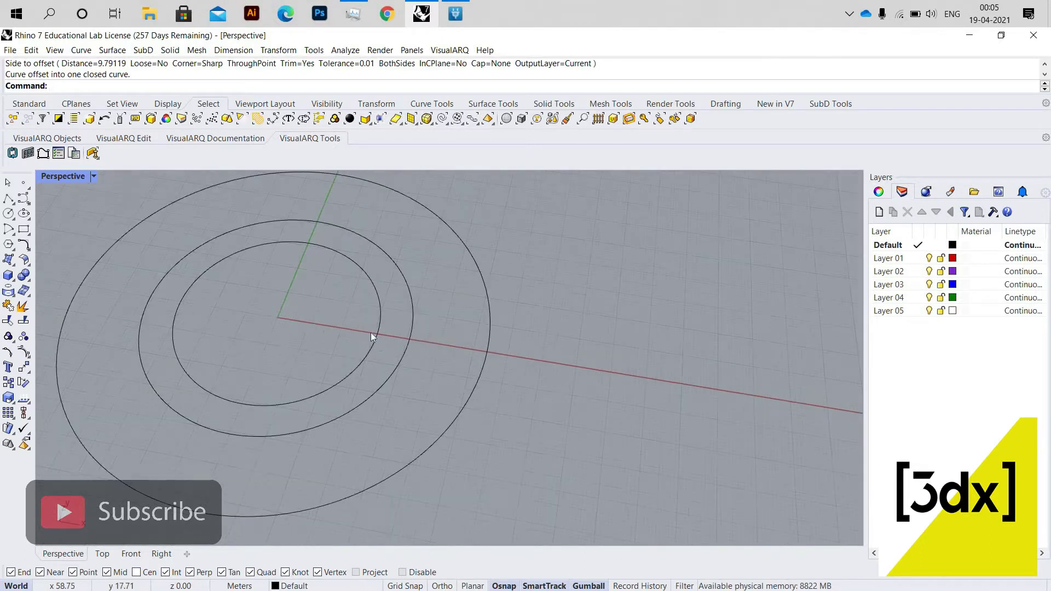
{"action": "right_click_drag", "start_coordinate": [370, 333], "coordinate": [384, 296]}
{"action": "scroll", "coordinate": [385, 281], "scroll_direction": "down", "scroll_amount": 2}
{"action": "right_click_drag", "start_coordinate": [391, 341], "coordinate": [395, 284]}
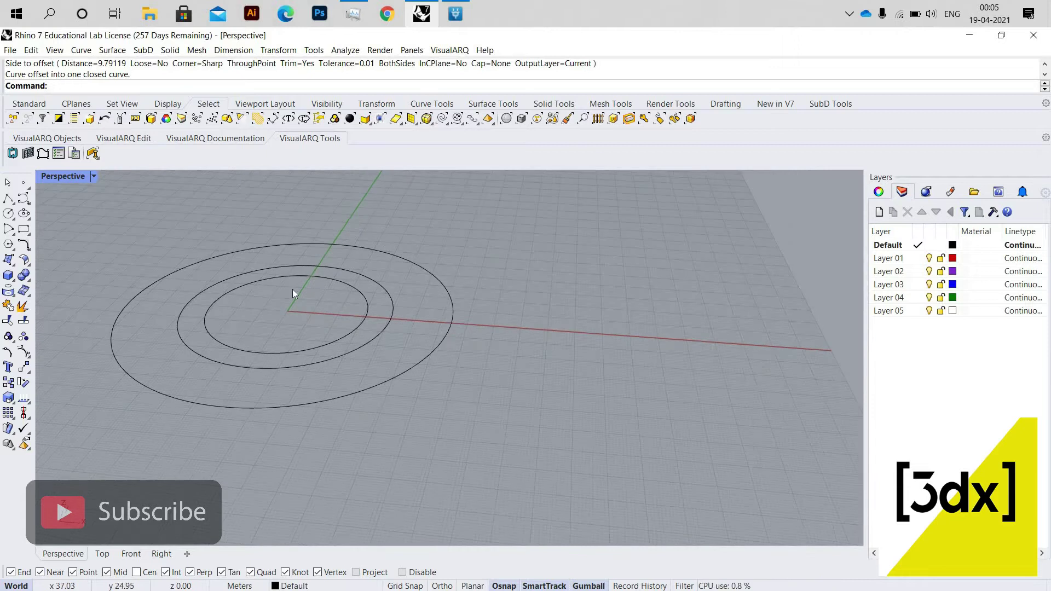
Step: Copy the two inner circles straight up above the originals
{"action": "scroll", "coordinate": [399, 294], "scroll_direction": "up", "scroll_amount": 2}
{"action": "left_click_drag", "start_coordinate": [414, 294], "coordinate": [348, 314]}
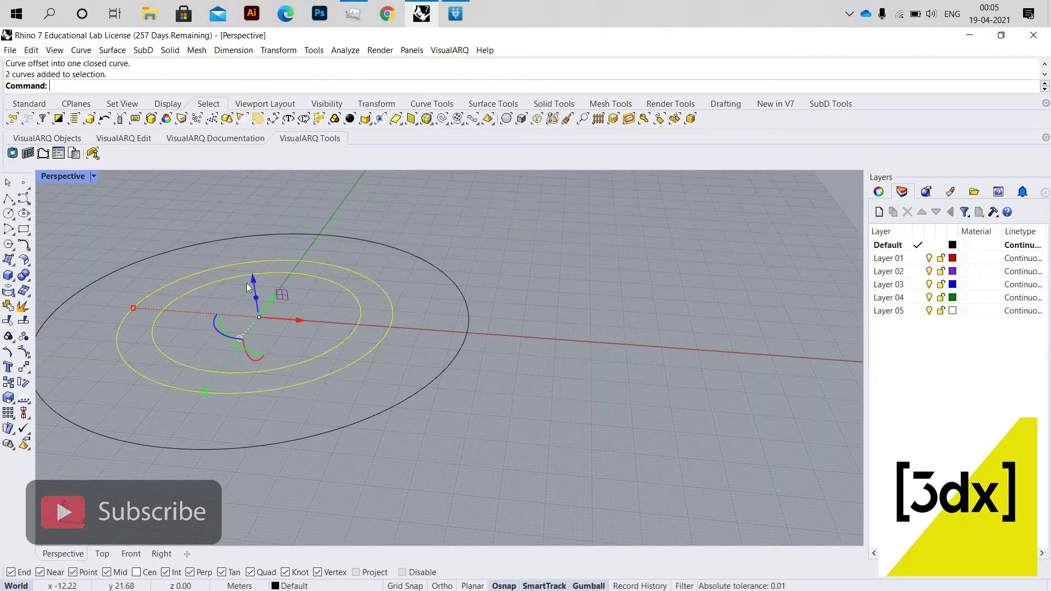
{"action": "left_click_drag", "start_coordinate": [249, 286], "coordinate": [373, 345]}
{"action": "scroll", "coordinate": [373, 345], "scroll_direction": "down", "scroll_amount": 4}
{"action": "right_click_drag", "start_coordinate": [373, 346], "coordinate": [376, 240]}
{"action": "scroll", "coordinate": [354, 262], "scroll_direction": "up", "scroll_amount": 2}
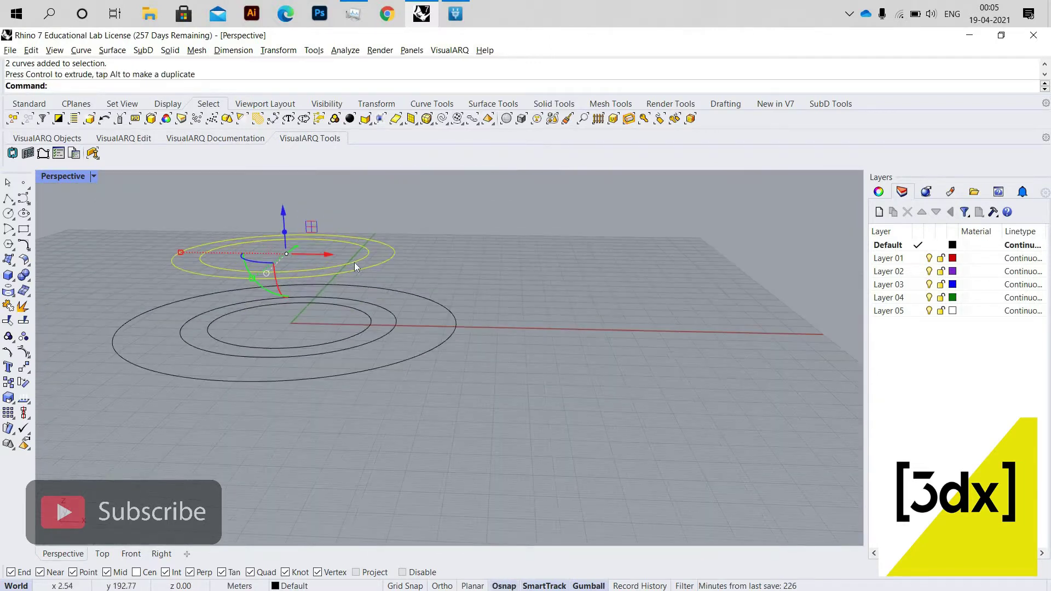
Step: Move the smaller of the two raised circles further up, well above the larger raised one
{"action": "left_click", "coordinate": [308, 239]}
{"action": "left_click_drag", "start_coordinate": [284, 209], "coordinate": [327, 259]}
{"action": "scroll", "coordinate": [296, 173], "scroll_direction": "down", "scroll_amount": 2}
{"action": "scroll", "coordinate": [288, 179], "scroll_direction": "down", "scroll_amount": 2}
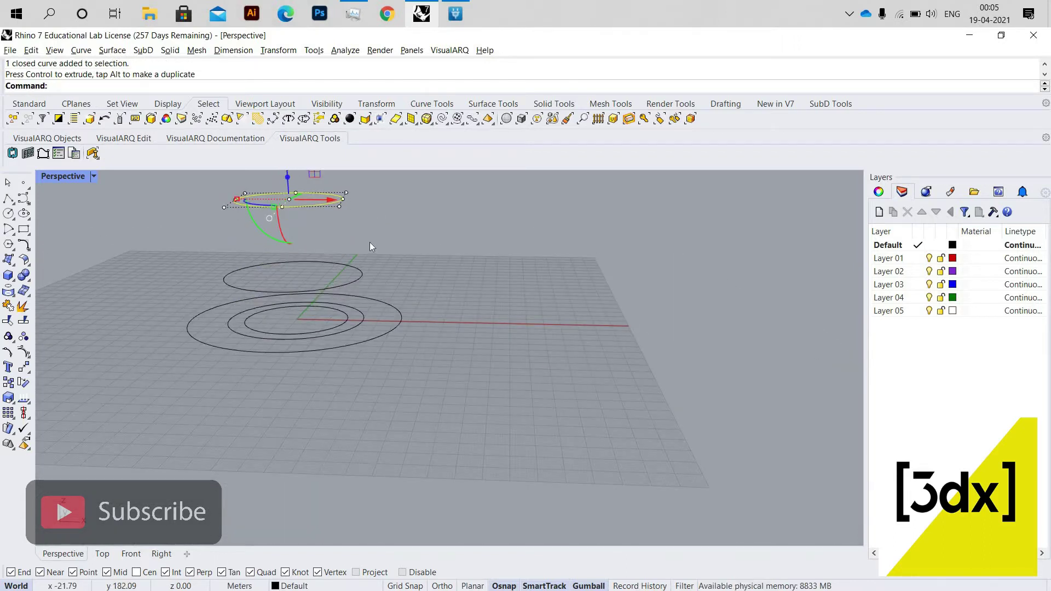
{"action": "mouse_move", "coordinate": [370, 242]}
{"action": "right_mouse_down"}
{"action": "mouse_move", "coordinate": [372, 253]}
{"action": "mouse_move", "coordinate": [362, 251]}
{"action": "right_mouse_up"}
Step: Adjust the height of the larger raised circle along the vertical axis, keeping it between the base circles and the top circle
{"action": "left_click", "coordinate": [372, 253]}
{"action": "left_click", "coordinate": [317, 265]}
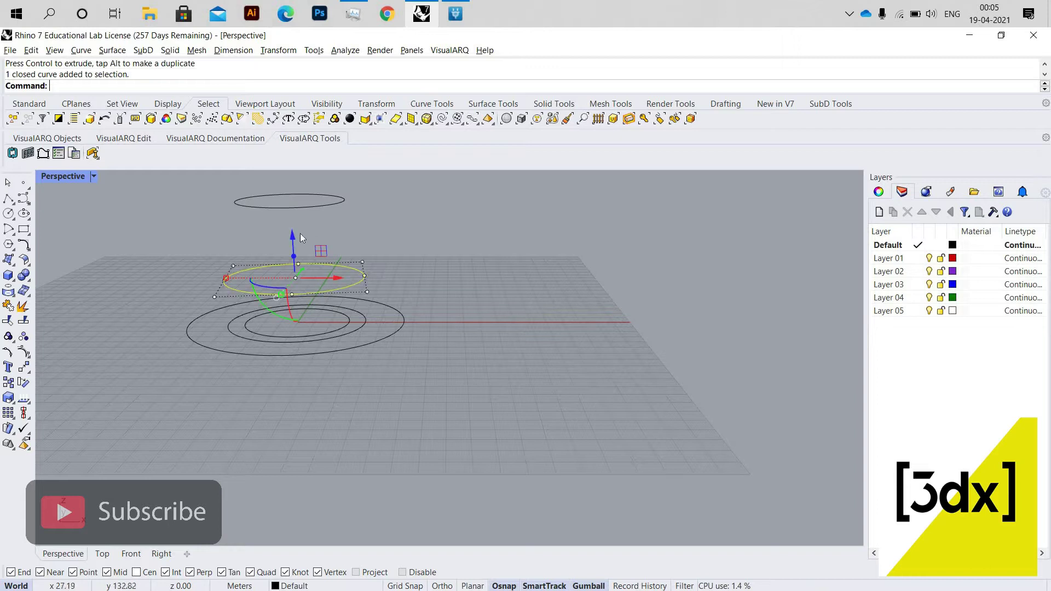
{"action": "left_click_drag", "start_coordinate": [293, 235], "coordinate": [461, 283]}
{"action": "left_click", "coordinate": [371, 275]}
{"action": "left_click", "coordinate": [369, 274]}
{"action": "right_click_drag", "start_coordinate": [370, 274], "coordinate": [432, 241]}
{"action": "right_click_drag", "start_coordinate": [421, 291], "coordinate": [396, 287]}
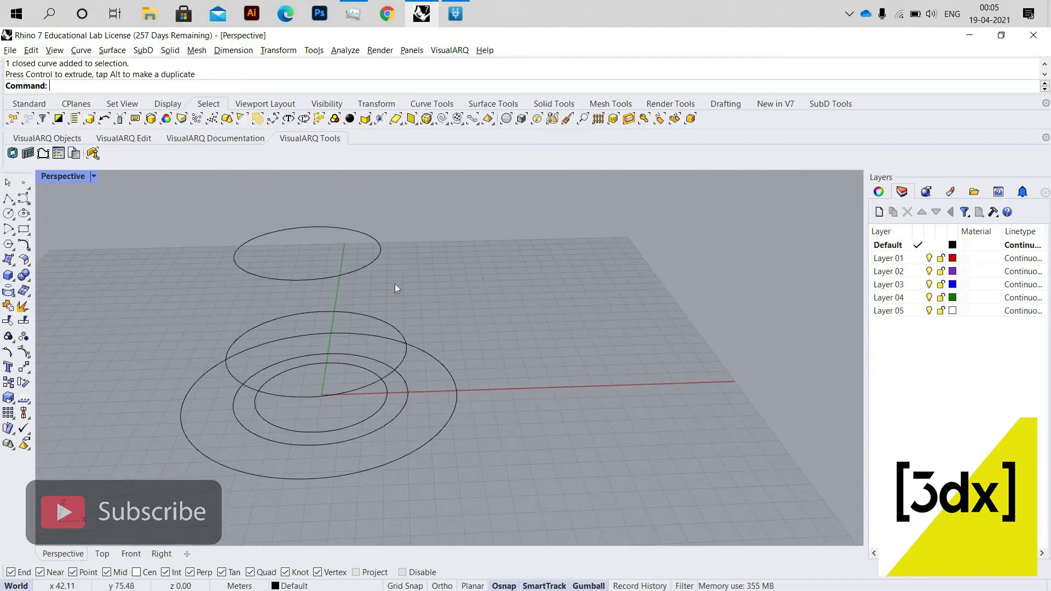
Step: Divide the topmost circle into 9 segments, marked with points, keeping its default seam
{"action": "type", "text": "Divide"}
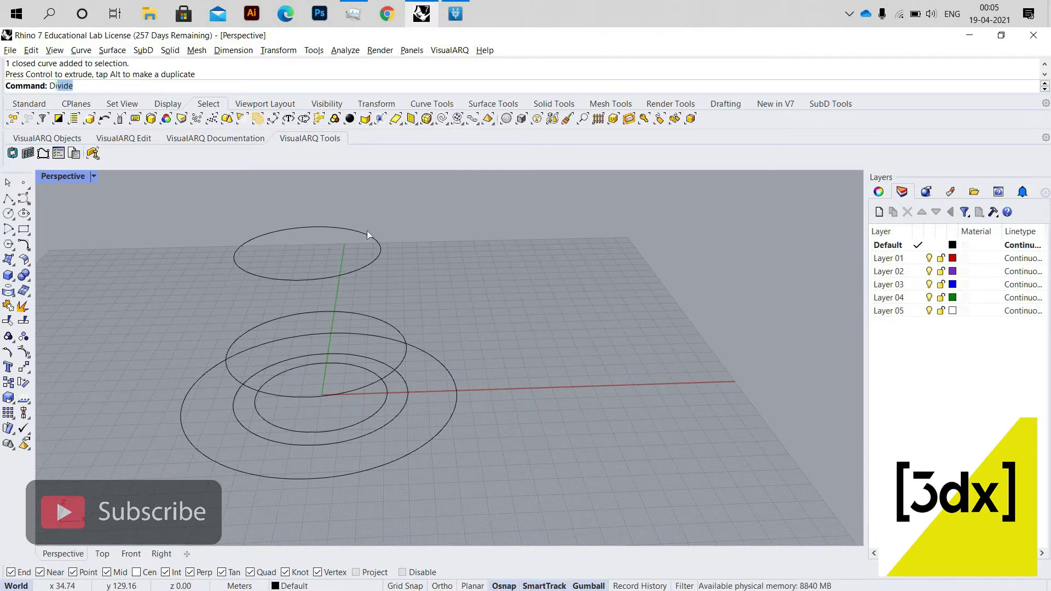
{"action": "key", "text": "Return"}
{"action": "left_click", "coordinate": [370, 260]}
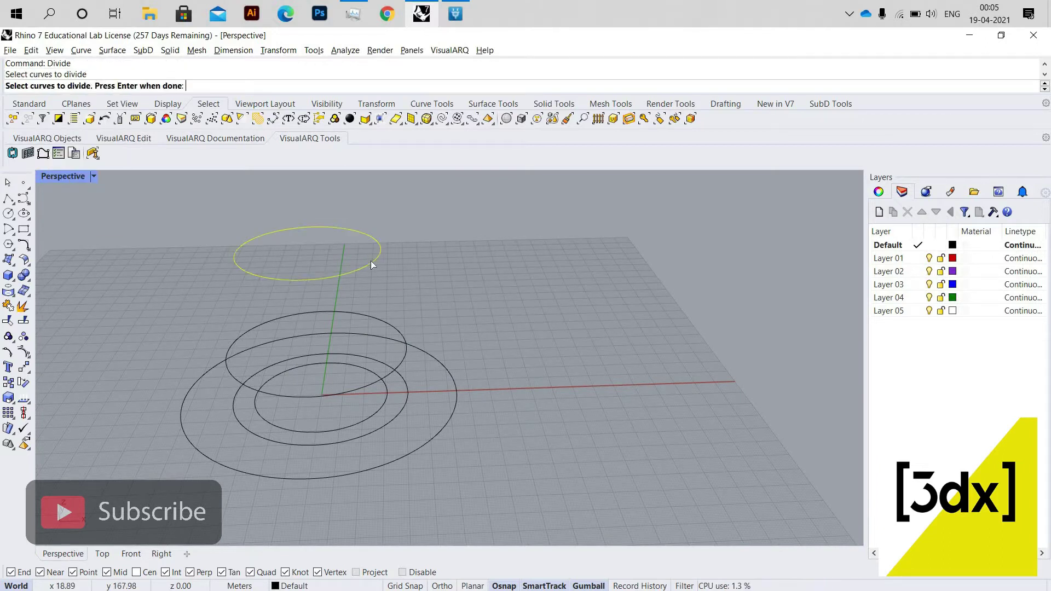
{"action": "key", "text": "Return"}
{"action": "key", "text": "Return"}
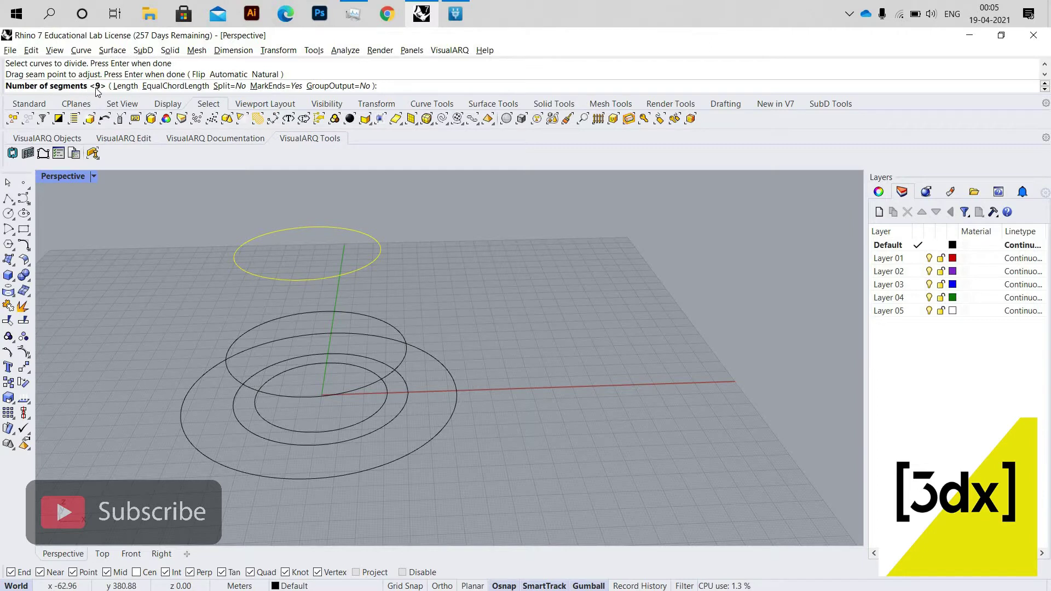
{"action": "key", "text": "Return"}
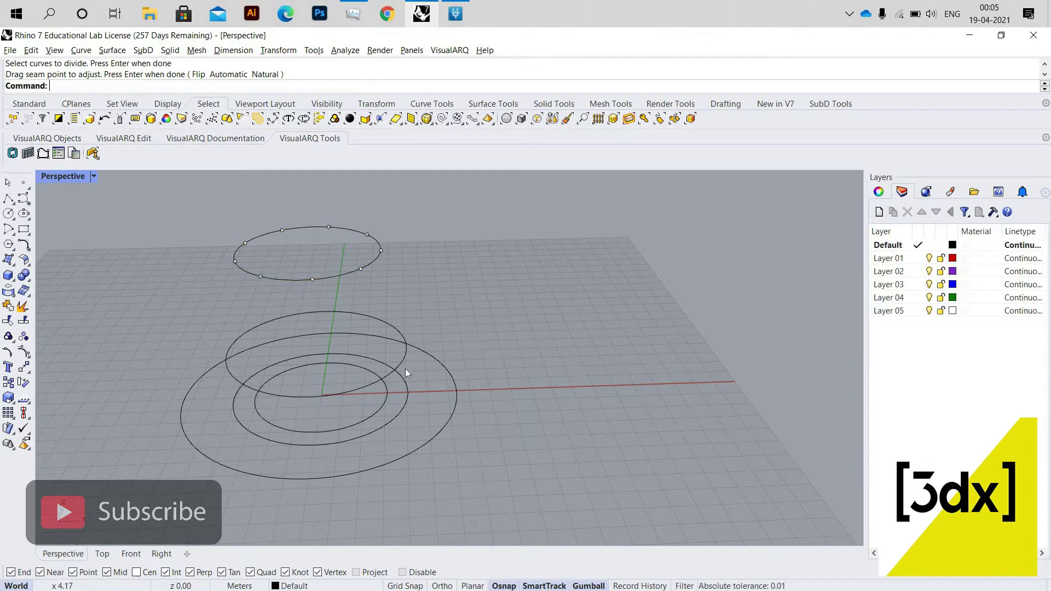
Step: Divide the largest base circle into 9 segments, keeping its default seam
{"action": "left_click", "coordinate": [439, 431]}
{"action": "key", "text": "Return"}
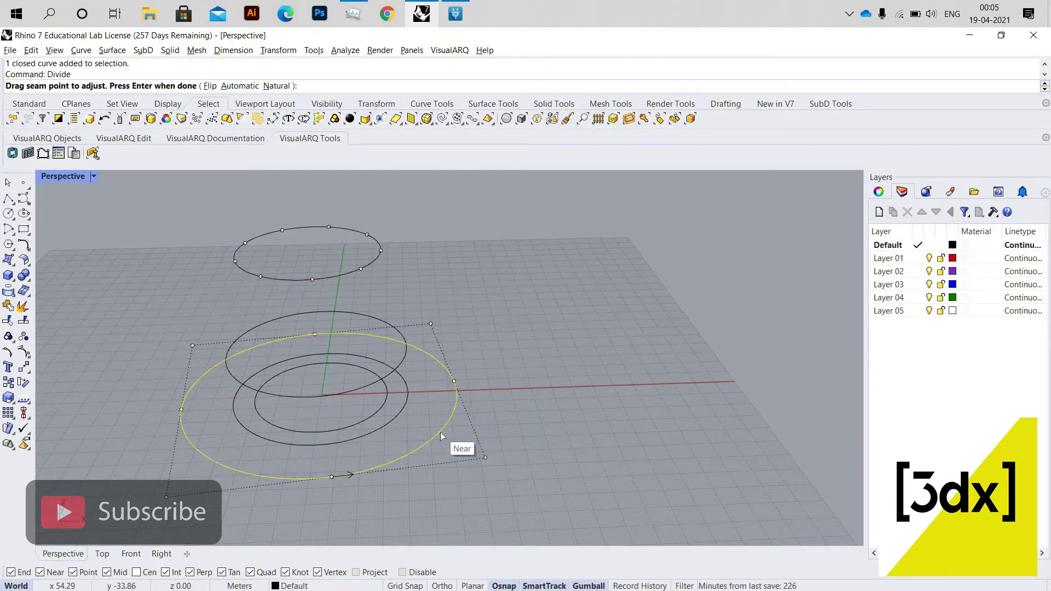
{"action": "key", "text": "Return"}
{"action": "key", "text": "Return"}
{"action": "left_click", "coordinate": [529, 386]}
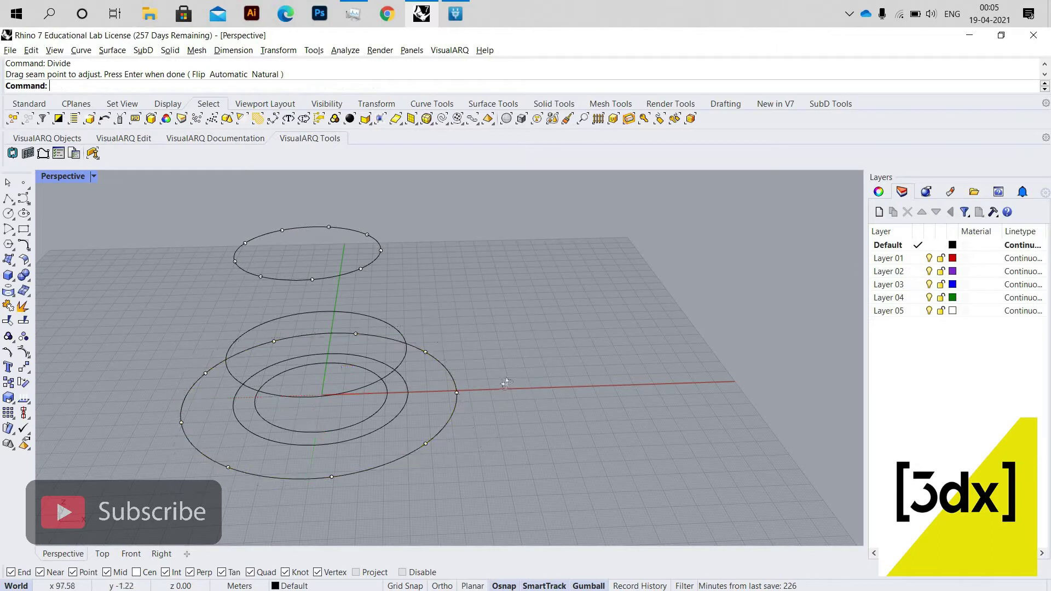
Step: Divide the larger raised circle into 18 segments, marked with points, keeping its default seam
{"action": "right_click_drag", "start_coordinate": [509, 383], "coordinate": [385, 352]}
{"action": "left_click", "coordinate": [386, 353]}
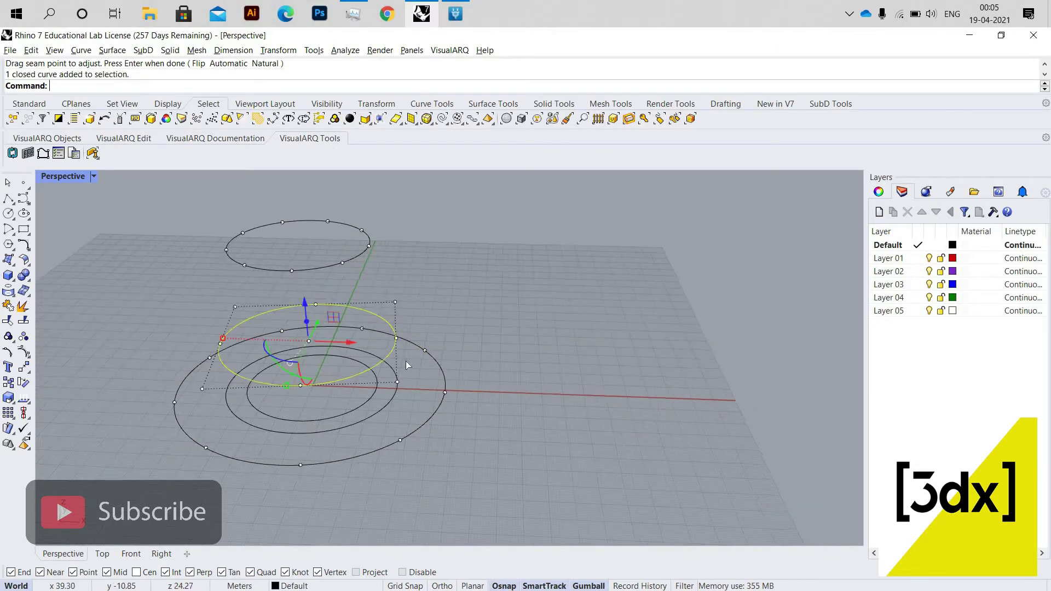
{"action": "key", "text": "Return"}
{"action": "type", "text": "1"}
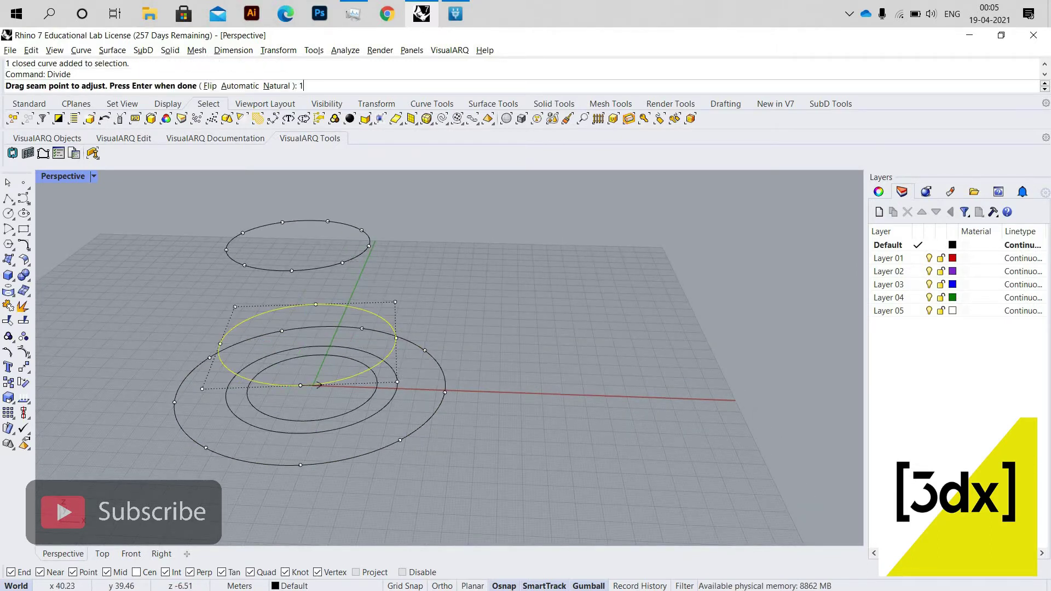
{"action": "type", "text": "8"}
{"action": "key", "text": "Return"}
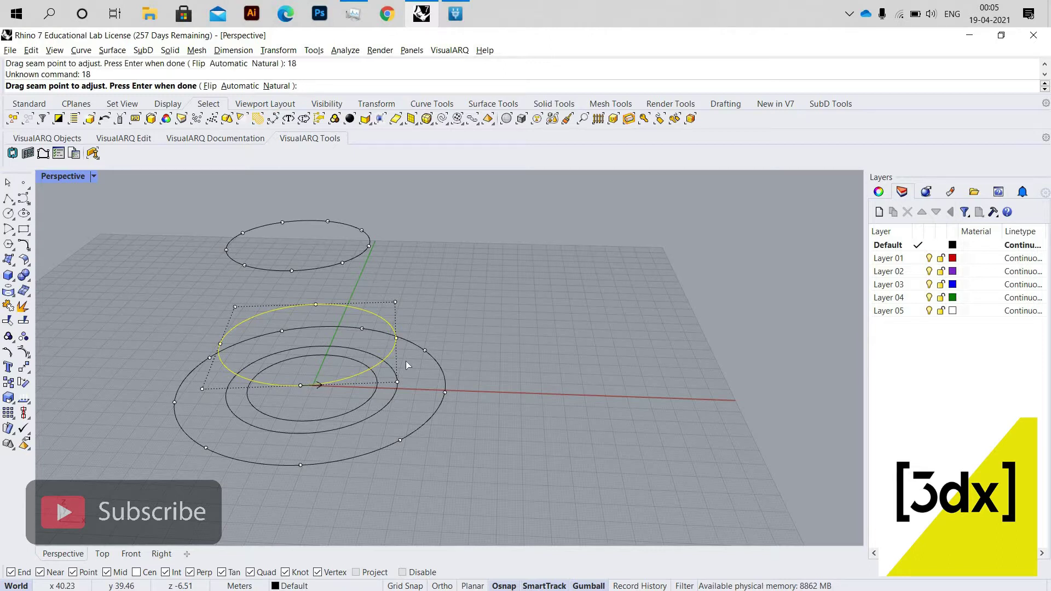
{"action": "key", "text": "Return"}
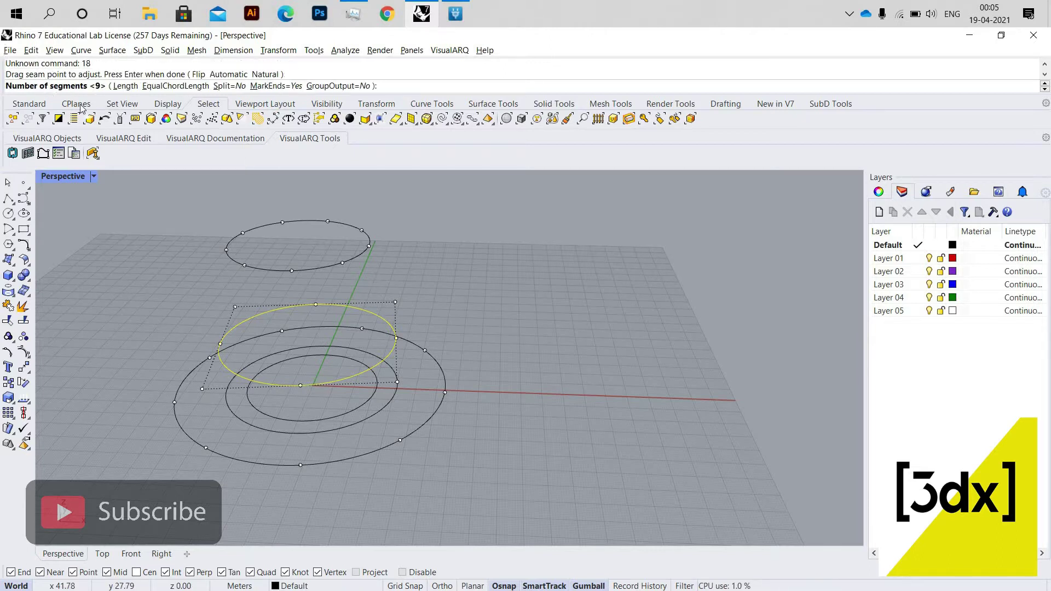
{"action": "type", "text": "18"}
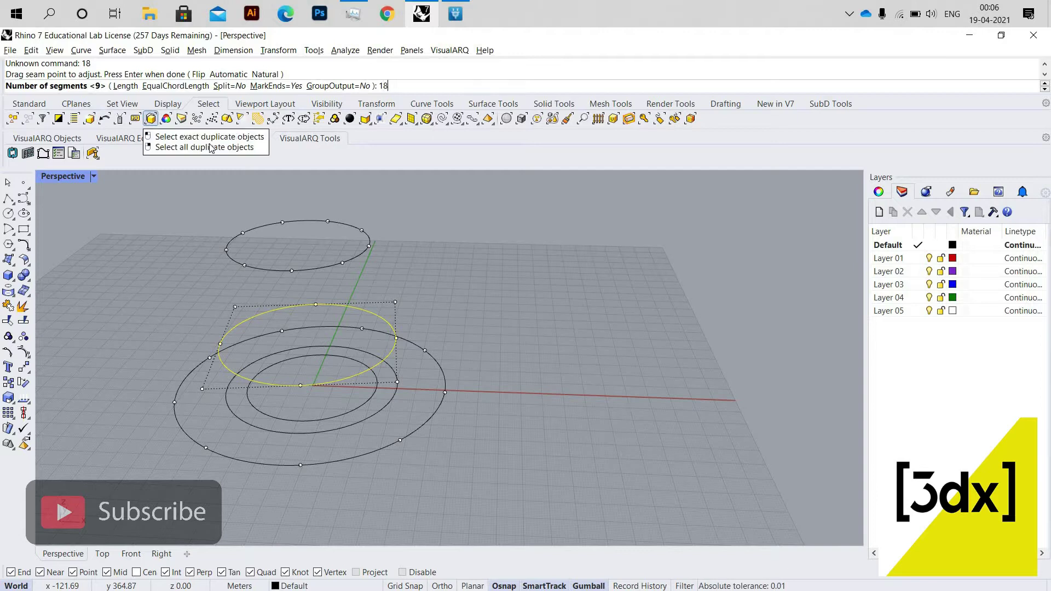
{"action": "key", "text": "Return"}
{"action": "left_click", "coordinate": [498, 334]}
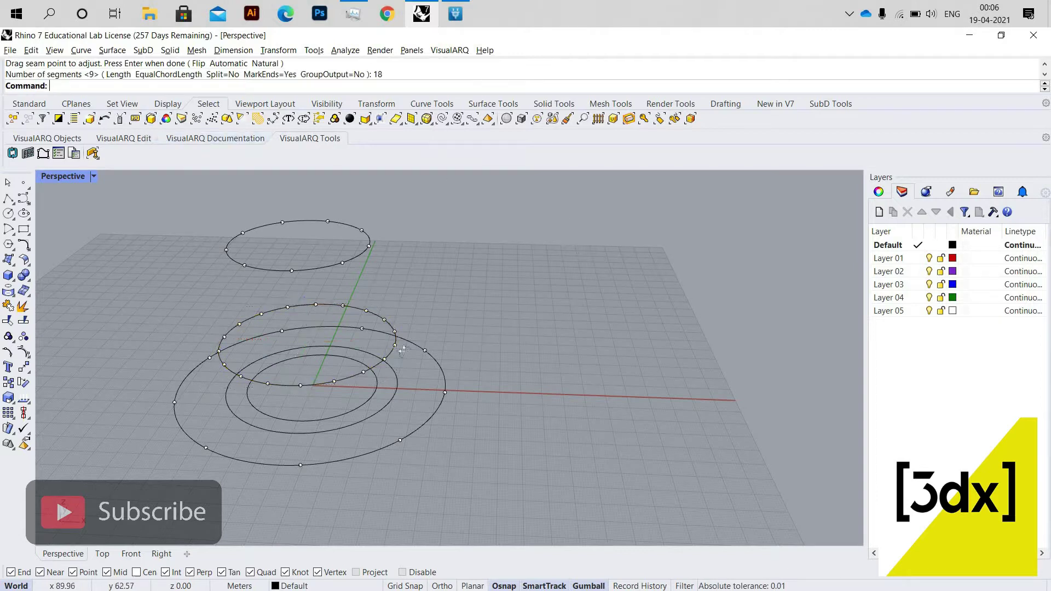
Step: In the top view, draw a line from the topmost circle's division point outward through the aligned points, ending beyond the largest circle
{"action": "right_click_drag", "start_coordinate": [400, 376], "coordinate": [493, 390]}
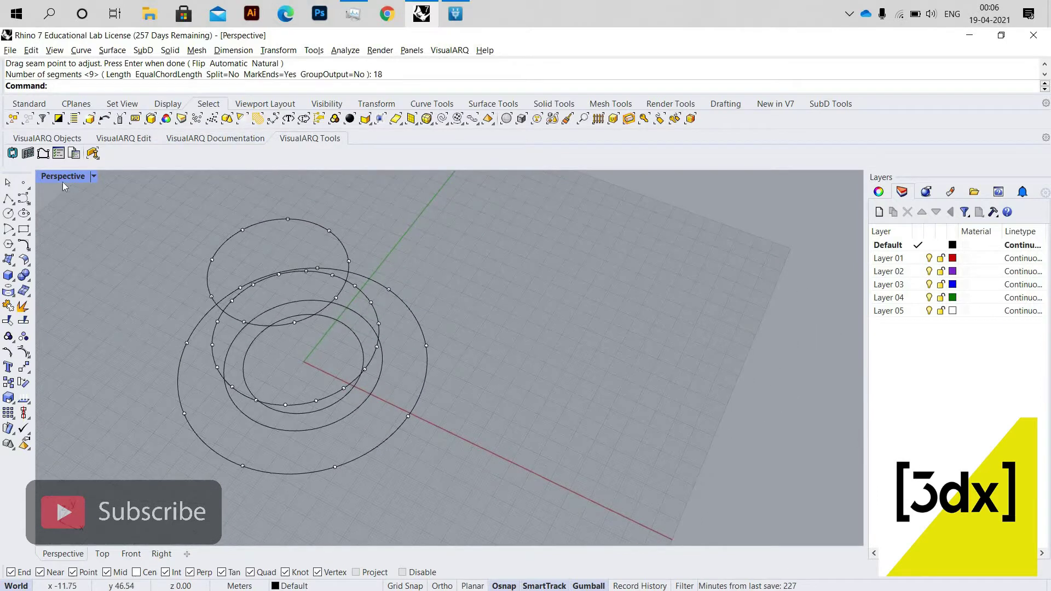
{"action": "double_click", "coordinate": [58, 178]}
{"action": "double_click", "coordinate": [47, 176]}
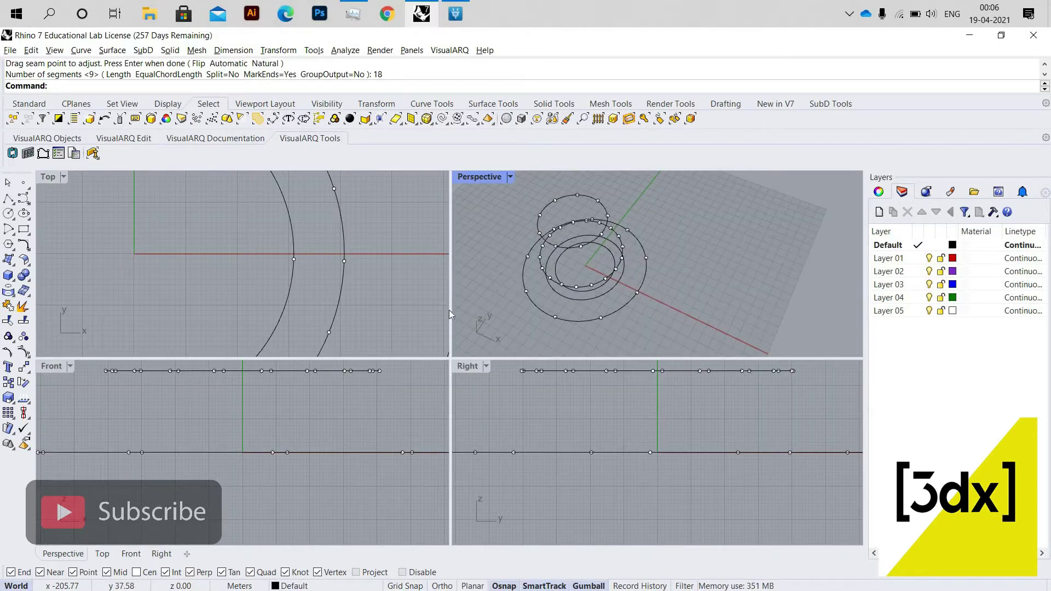
{"action": "scroll", "coordinate": [635, 339], "scroll_direction": "down", "scroll_amount": 3}
{"action": "scroll", "coordinate": [643, 340], "scroll_direction": "up", "scroll_amount": 4}
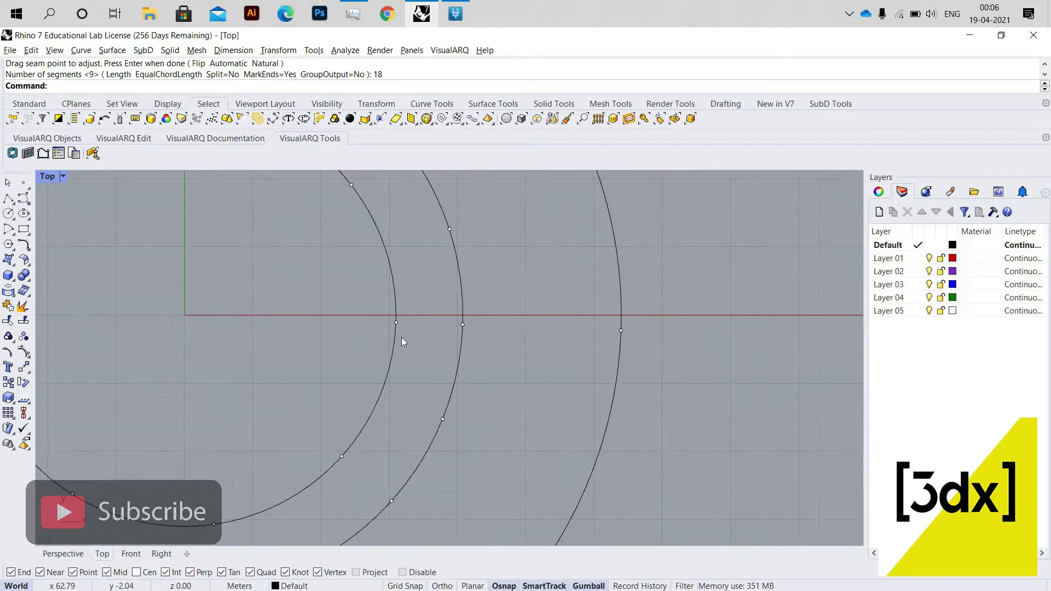
{"action": "type", "text": "Line"}
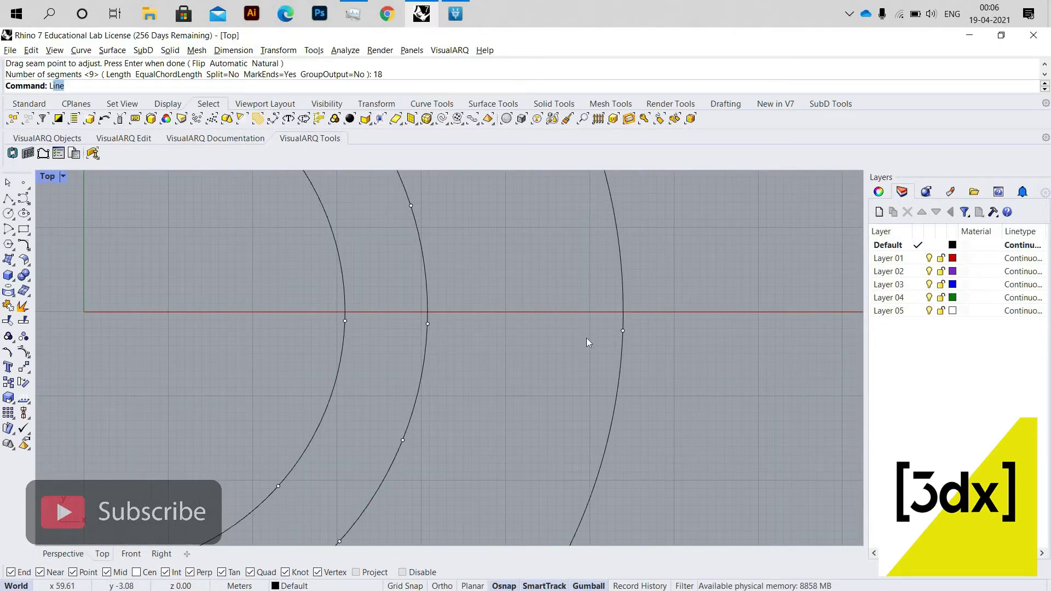
{"action": "key", "text": "Return"}
{"action": "left_click", "coordinate": [345, 321]}
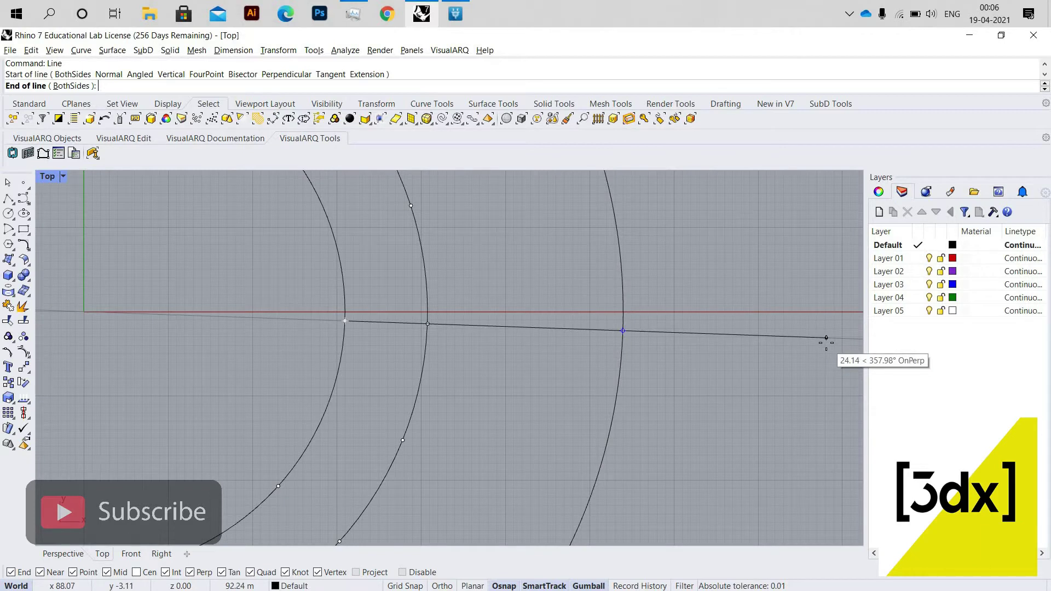
{"action": "left_click", "coordinate": [552, 352]}
{"action": "scroll", "coordinate": [361, 290], "scroll_direction": "down", "scroll_amount": 3}
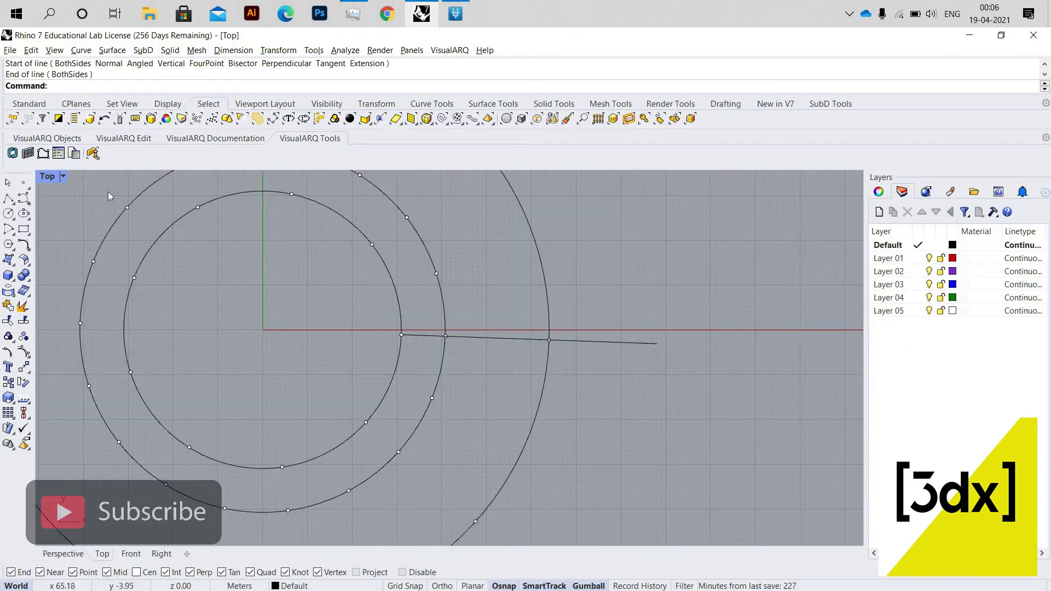
Step: Delete the slanted line that runs from the topmost circle out past the largest base circle
{"action": "key", "text": "ctrl+m"}
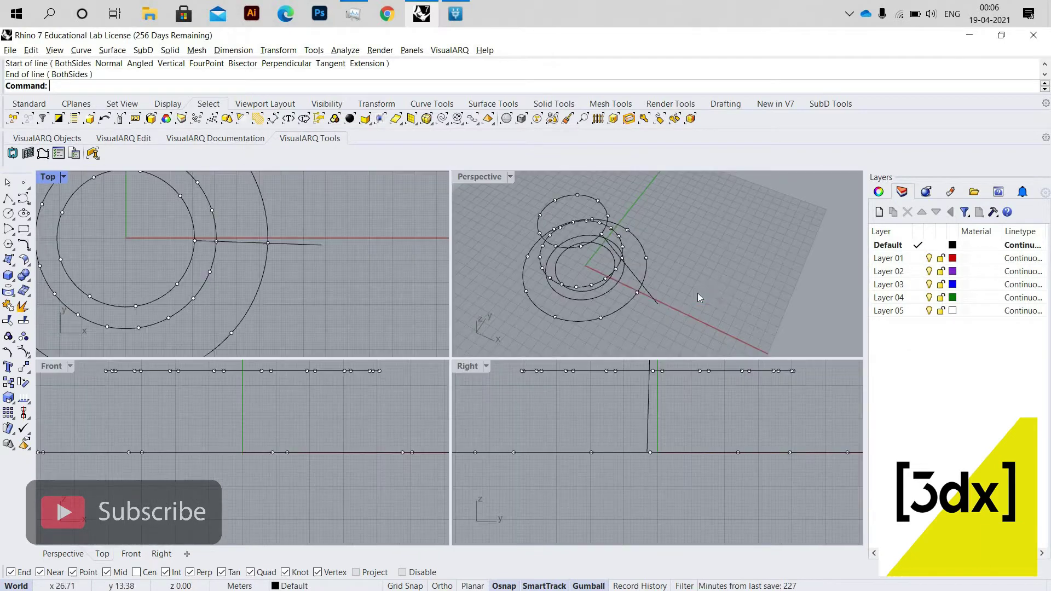
{"action": "right_click_drag", "start_coordinate": [733, 278], "coordinate": [699, 298]}
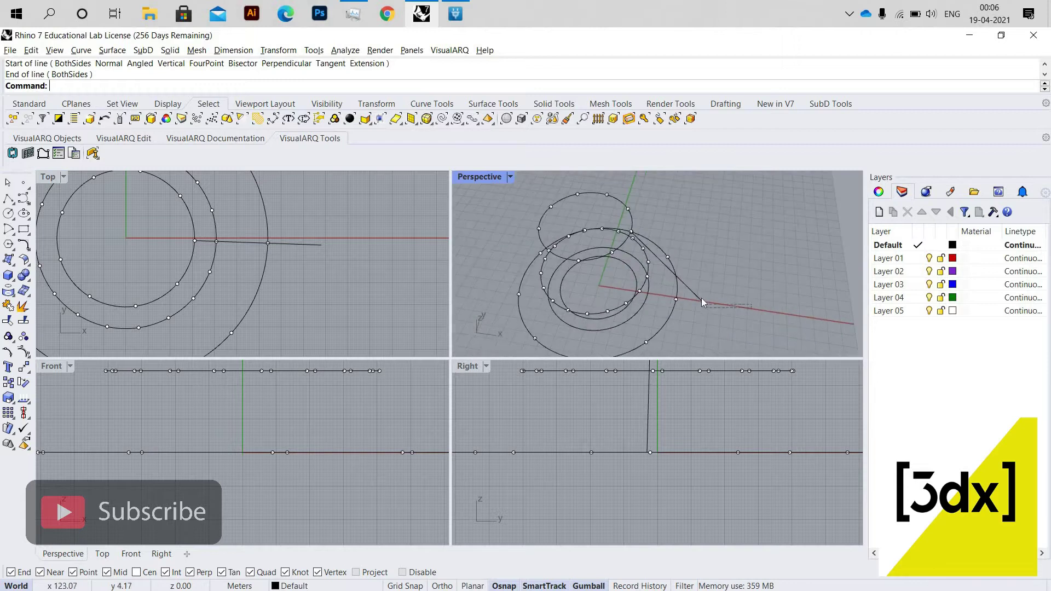
{"action": "left_click", "coordinate": [701, 297]}
{"action": "key", "text": "Delete"}
Step: In the perspective view, draw a vertical line from the topmost circle's division point near the X axis down to the smallest base circle
{"action": "double_click", "coordinate": [479, 181]}
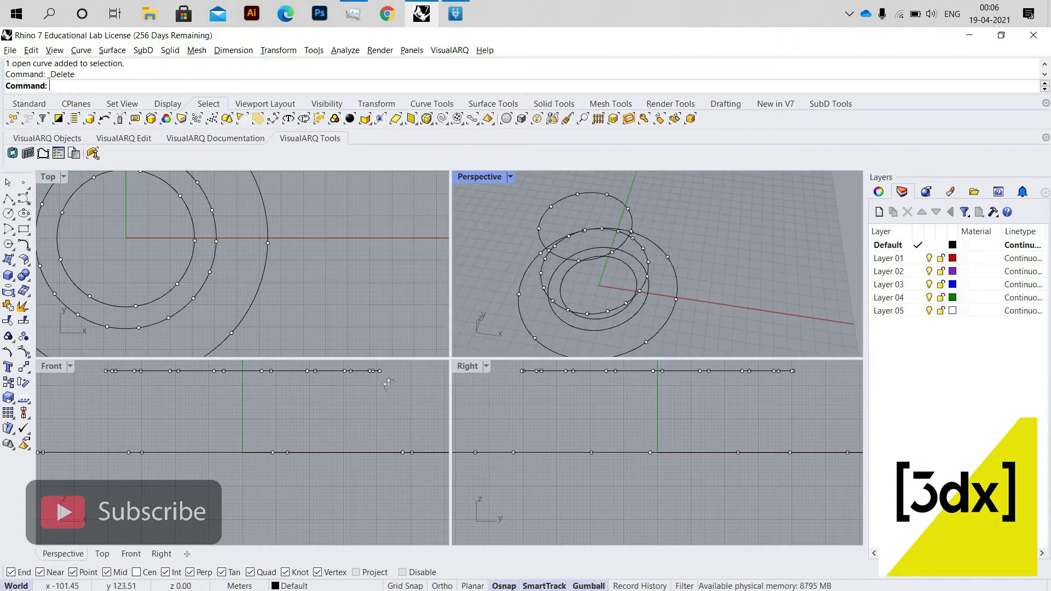
{"action": "mouse_move", "coordinate": [387, 364]}
{"action": "right_mouse_down"}
{"action": "mouse_move", "coordinate": [369, 343]}
{"action": "mouse_move", "coordinate": [397, 357]}
{"action": "right_mouse_up"}
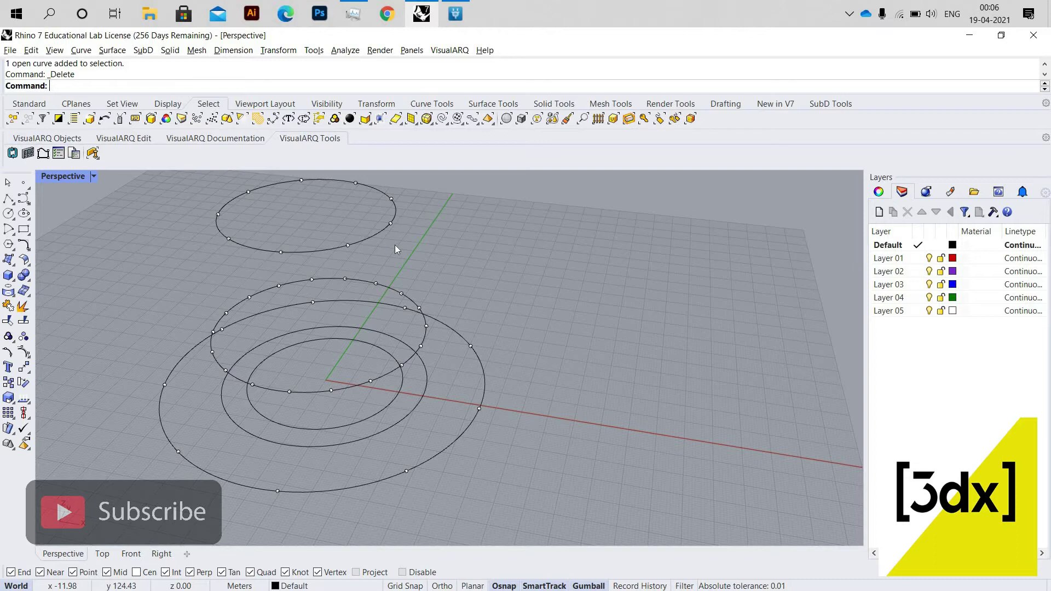
{"action": "type", "text": "L"}
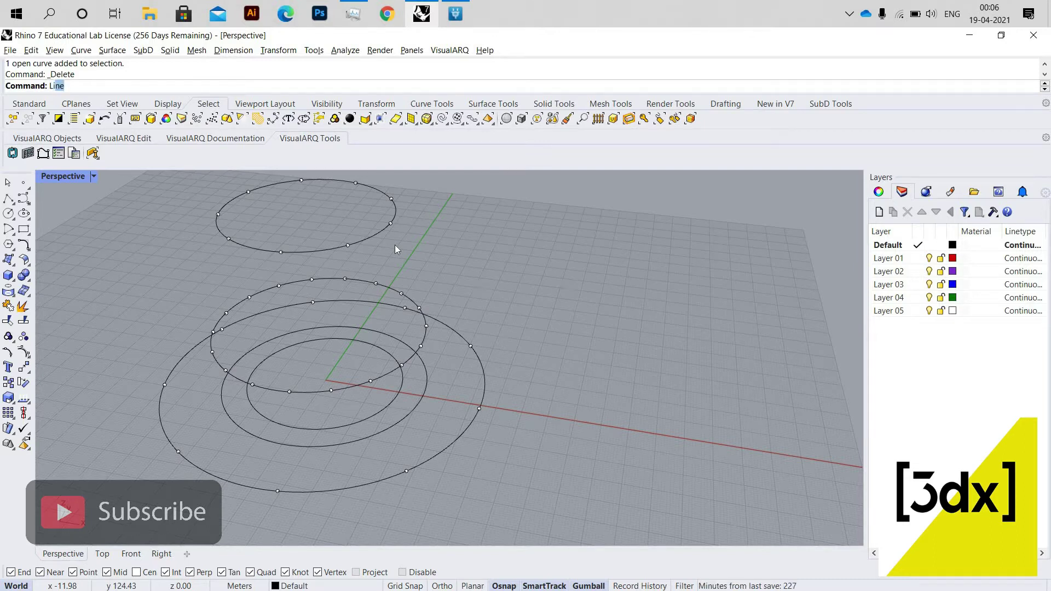
{"action": "type", "text": "in"}
{"action": "key", "text": "Return"}
{"action": "type", "text": "v"}
{"action": "key", "text": "Return"}
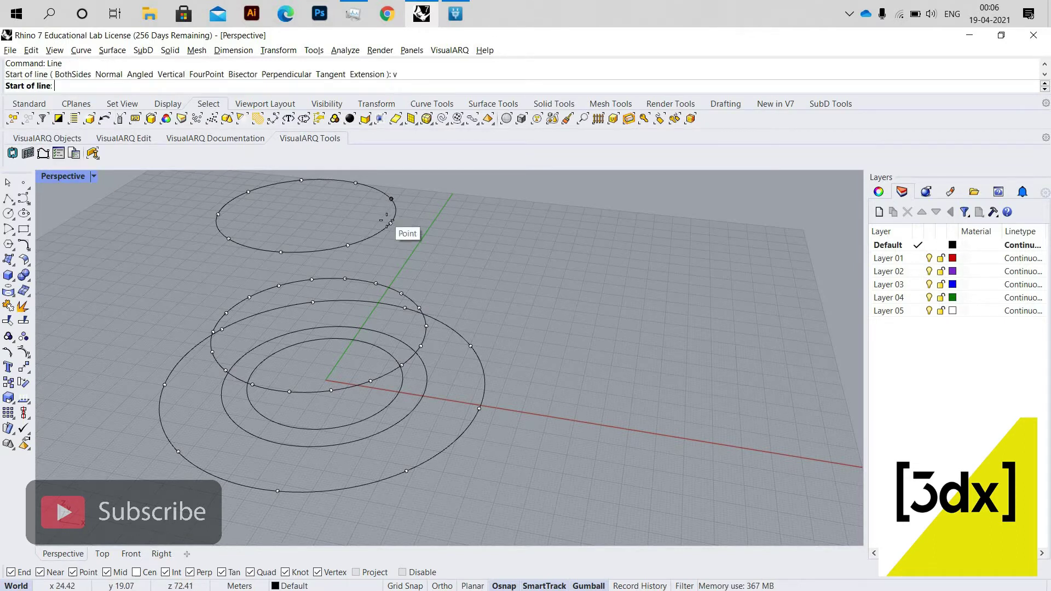
{"action": "left_click", "coordinate": [391, 223]}
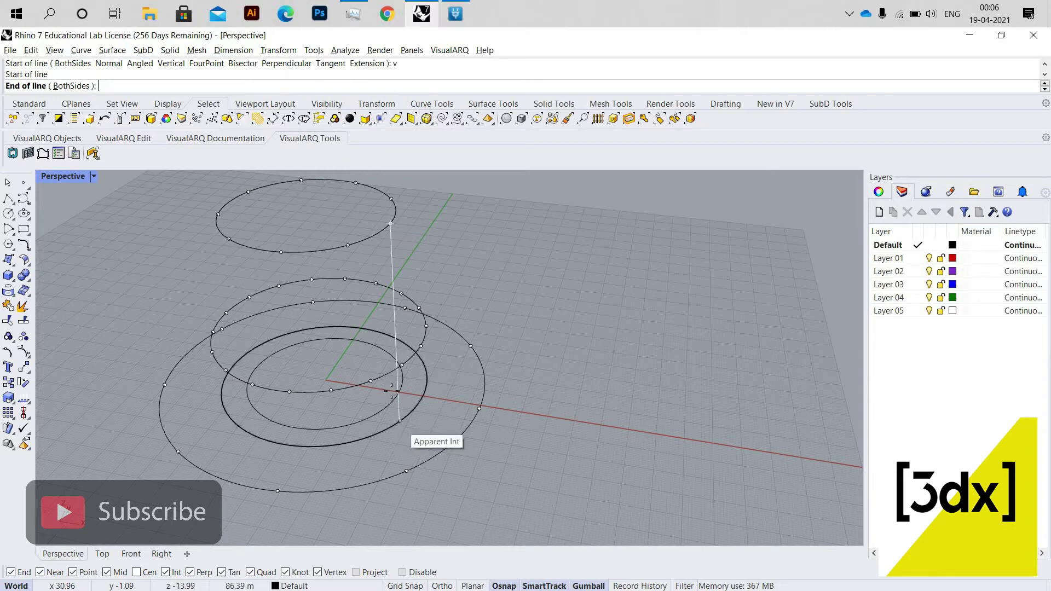
{"action": "scroll", "coordinate": [398, 395], "scroll_direction": "up", "scroll_amount": 4}
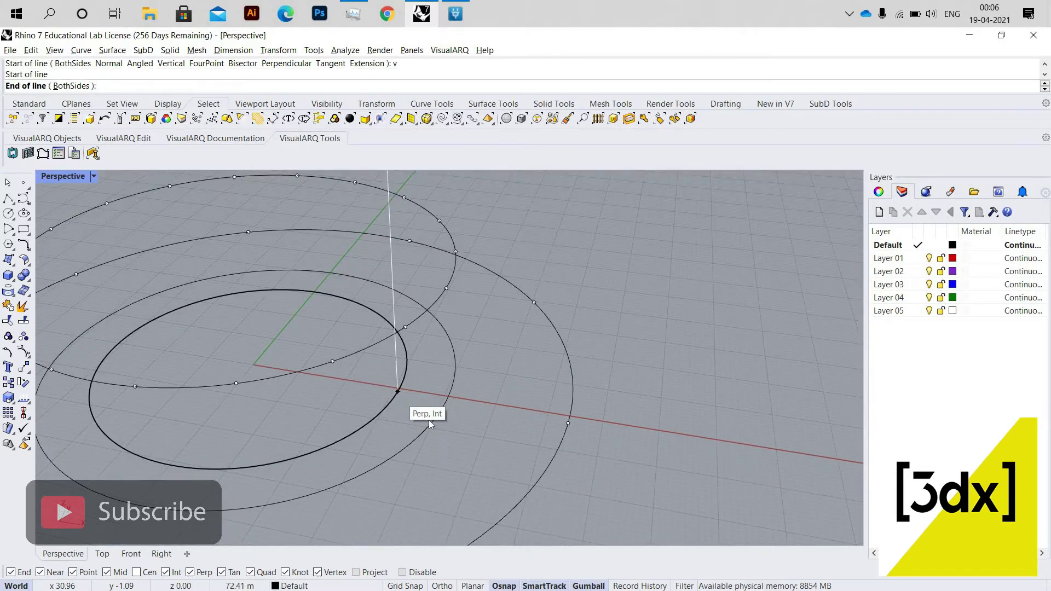
{"action": "left_click", "coordinate": [398, 389]}
Step: Draw a vertical line from the larger raised circle's division point near the X axis down to the middle base circle
{"action": "key", "text": "Return"}
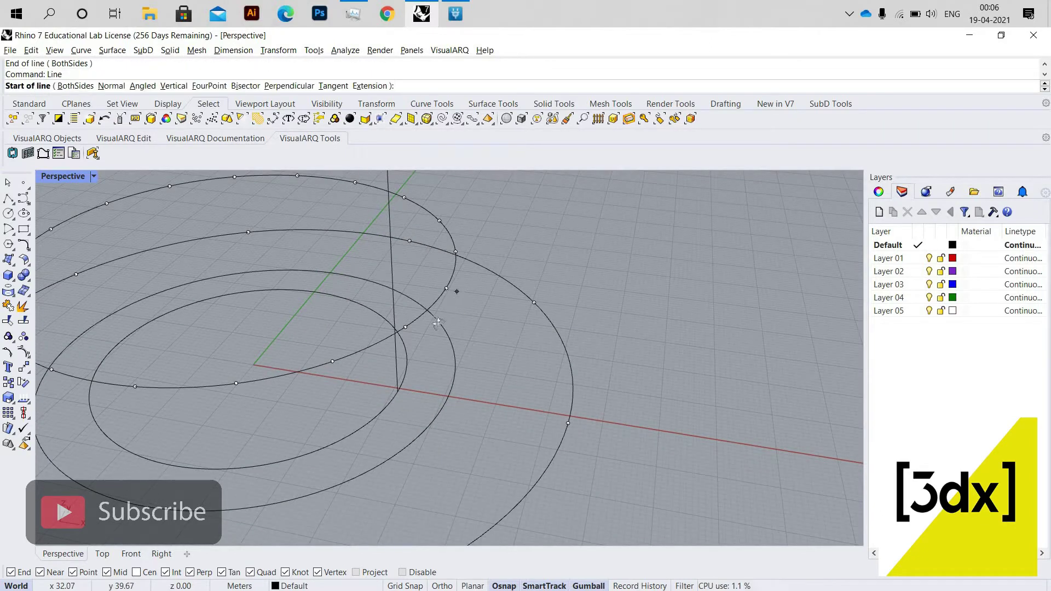
{"action": "right_click_drag", "start_coordinate": [412, 349], "coordinate": [381, 410]}
{"action": "scroll", "coordinate": [382, 350], "scroll_direction": "down", "scroll_amount": 2}
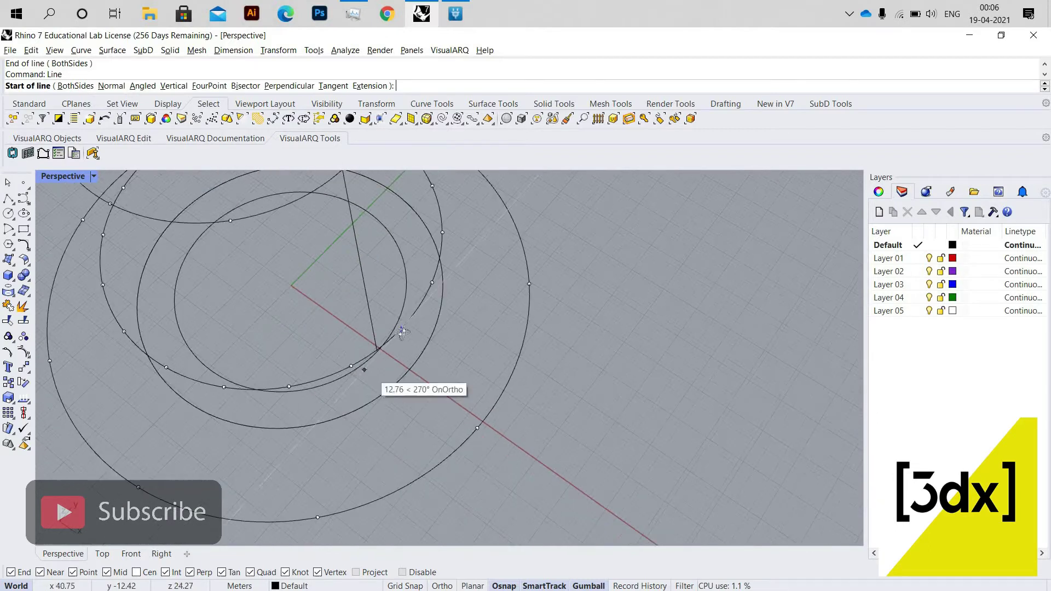
{"action": "scroll", "coordinate": [409, 310], "scroll_direction": "up", "scroll_amount": 5}
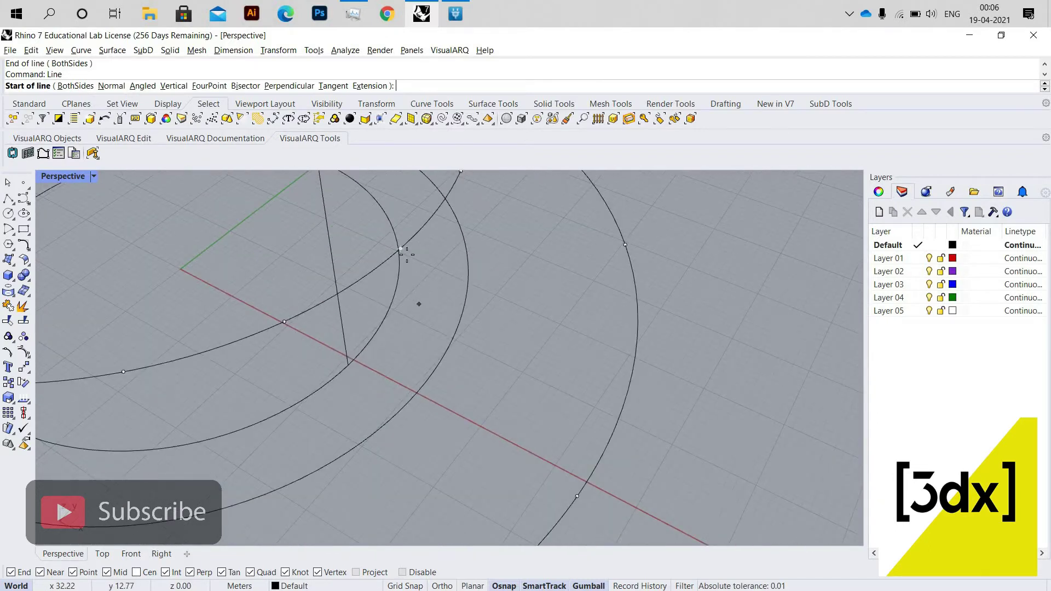
{"action": "type", "text": "v"}
{"action": "key", "text": "Return"}
{"action": "left_click", "coordinate": [401, 436]}
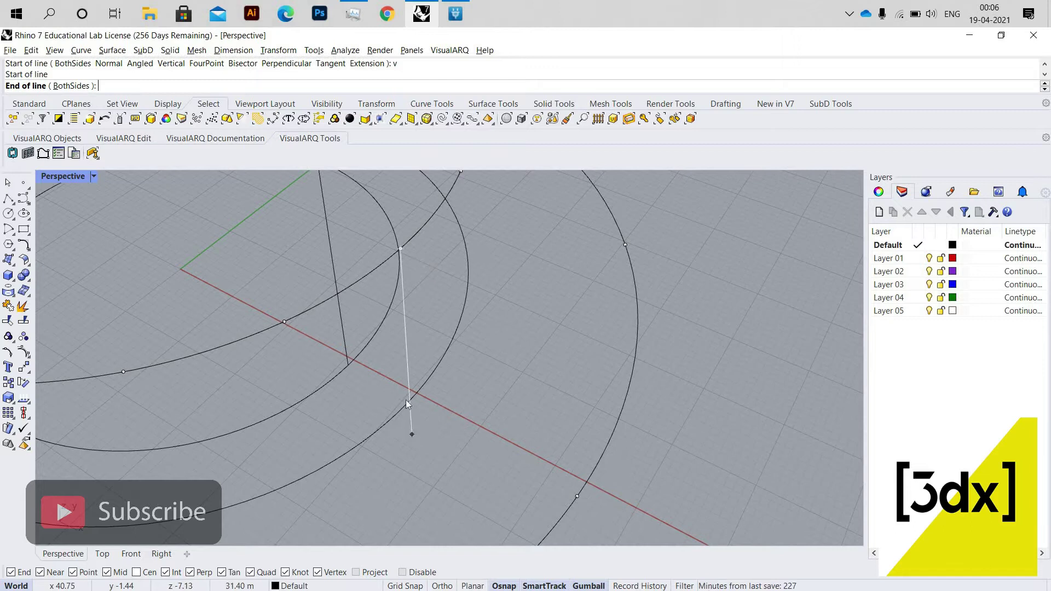
{"action": "left_click", "coordinate": [419, 424]}
Step: Draw a line on the base plane from the tall vertical line's foot to the nearby division point on the largest base circle
{"action": "scroll", "coordinate": [444, 389], "scroll_direction": "down", "scroll_amount": 3}
{"action": "right_click_drag", "start_coordinate": [444, 385], "coordinate": [439, 379]}
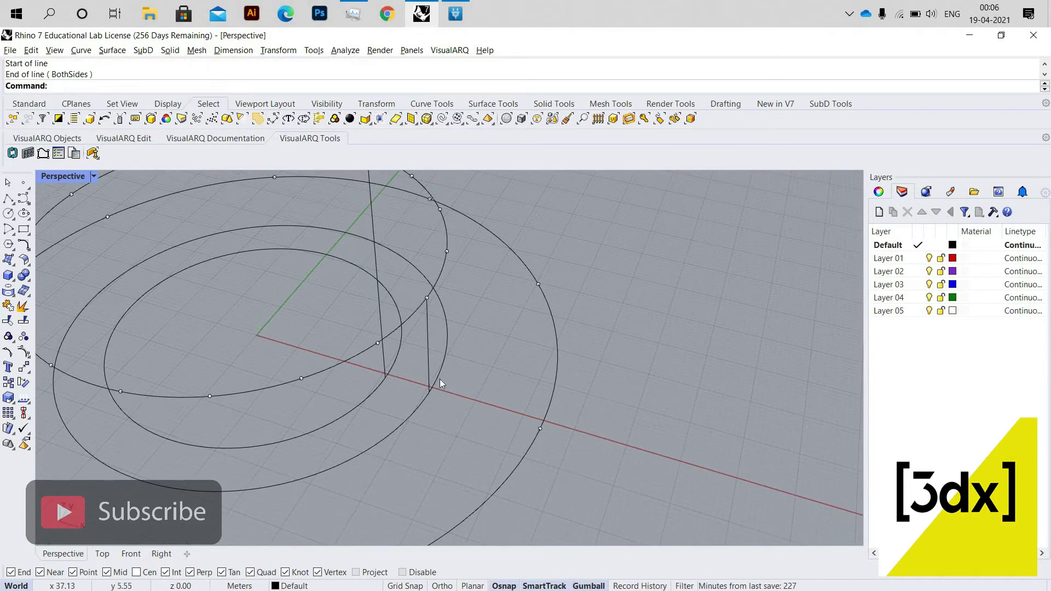
{"action": "key", "text": "Return"}
{"action": "left_click", "coordinate": [386, 376]}
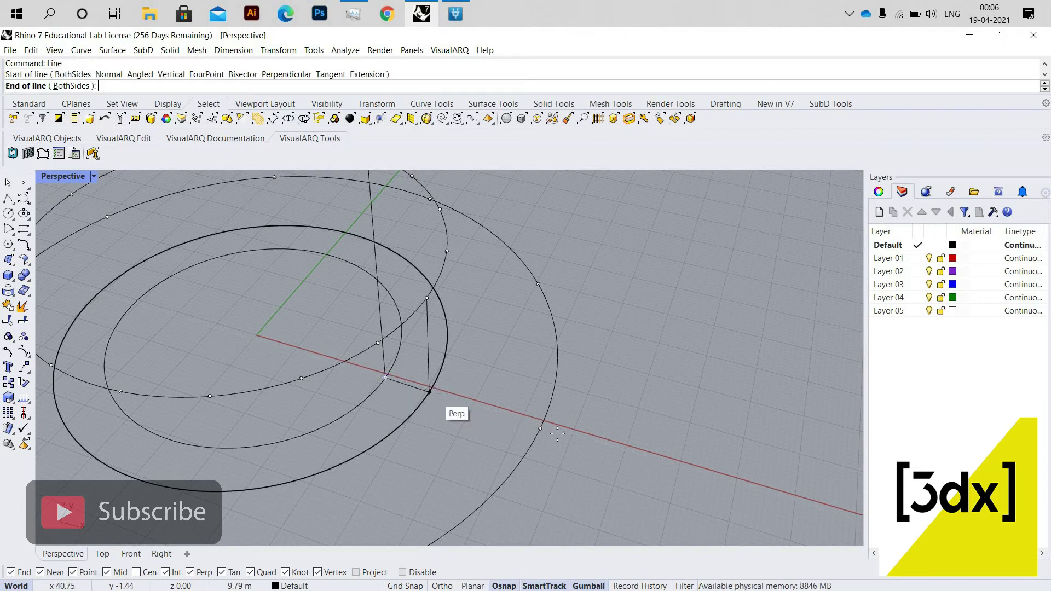
{"action": "left_click", "coordinate": [539, 428]}
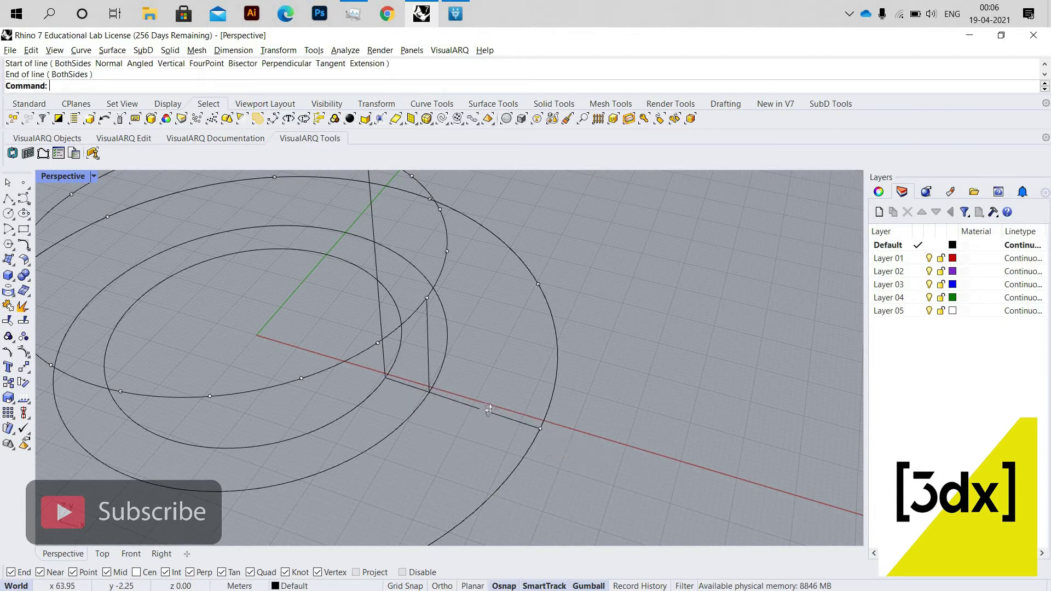
{"action": "right_click_drag", "start_coordinate": [364, 321], "coordinate": [733, 392]}
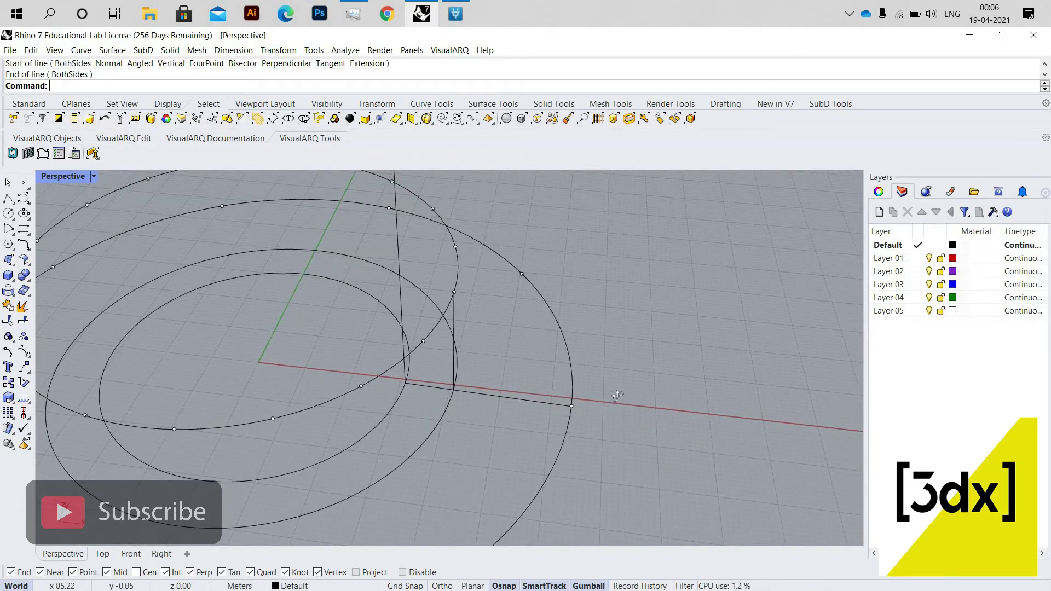
{"action": "scroll", "coordinate": [619, 396], "scroll_direction": "down", "scroll_amount": 6}
{"action": "right_click_drag", "start_coordinate": [530, 478], "coordinate": [550, 444]}
{"action": "scroll", "coordinate": [549, 445], "scroll_direction": "up", "scroll_amount": 6}
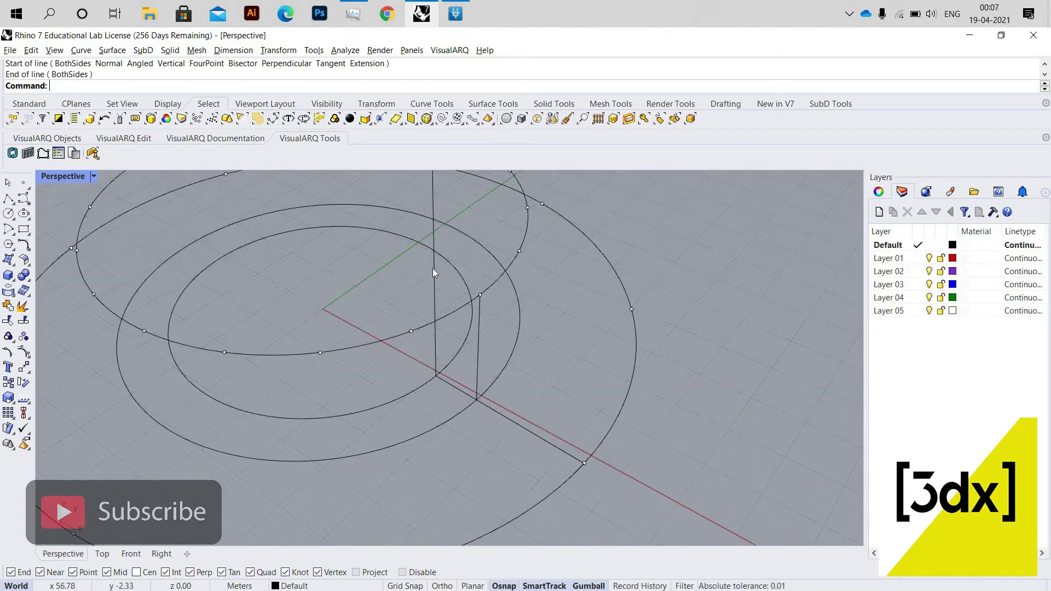
{"action": "left_click", "coordinate": [548, 443]}
{"action": "left_click", "coordinate": [432, 271], "text": "shift"}
{"action": "scroll", "coordinate": [441, 337], "scroll_direction": "down", "scroll_amount": 3}
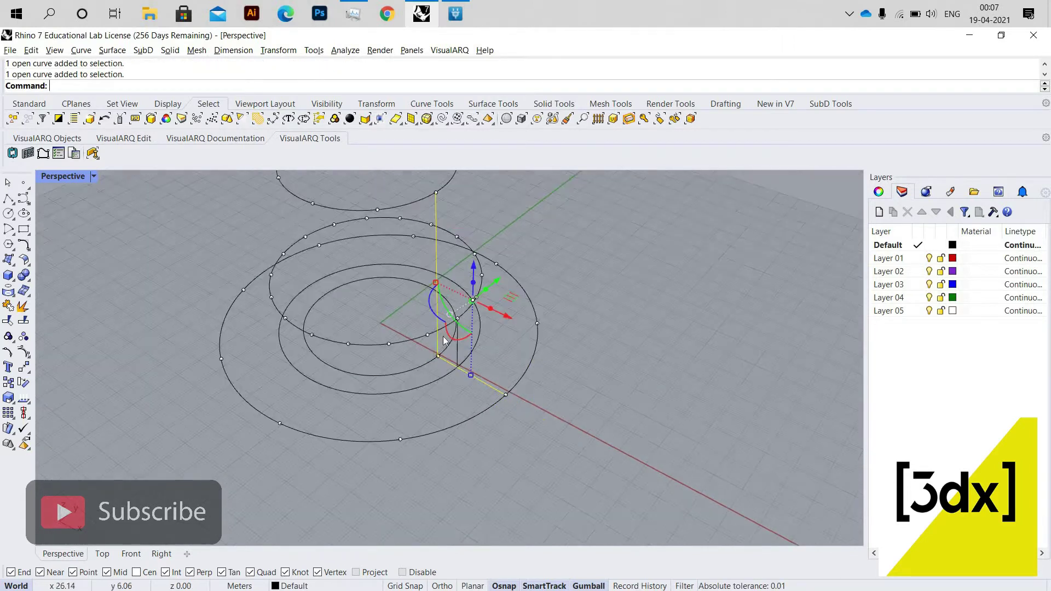
{"action": "type", "text": "Mi"}
{"action": "key", "text": "Return"}
{"action": "scroll", "coordinate": [466, 378], "scroll_direction": "down", "scroll_amount": 4}
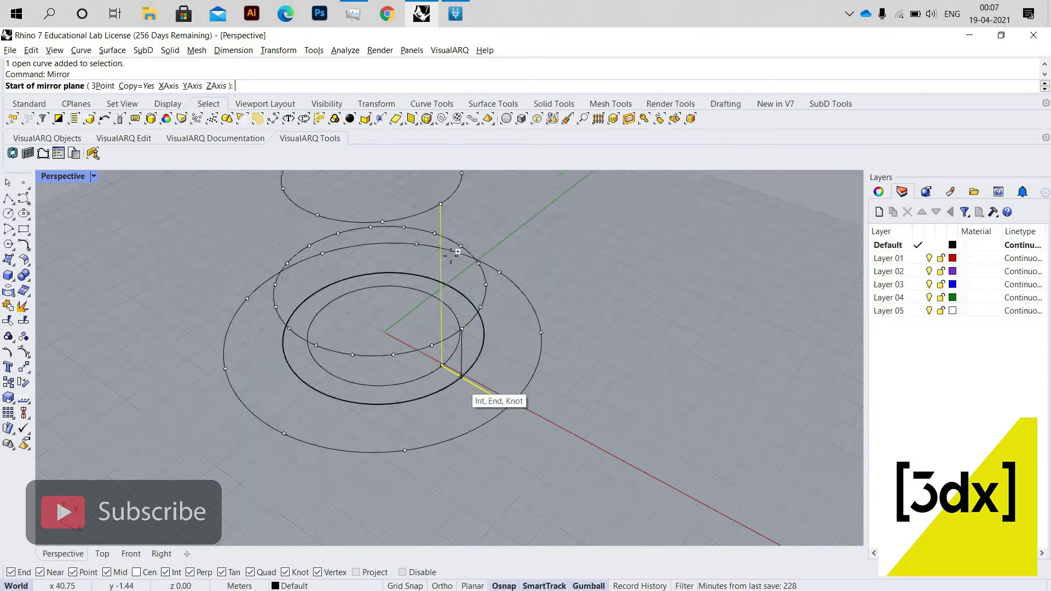
{"action": "scroll", "coordinate": [448, 299], "scroll_direction": "up", "scroll_amount": 3}
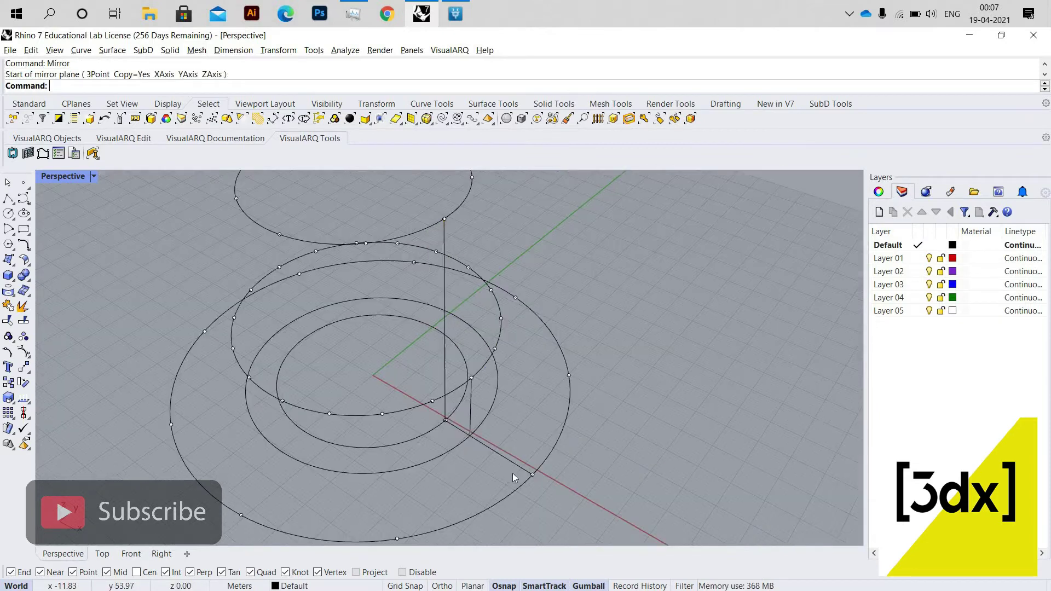
Step: Copy the base-plane line from the tall vertical line's foot up to that vertical line's top end on the topmost circle
{"action": "left_click", "coordinate": [503, 456]}
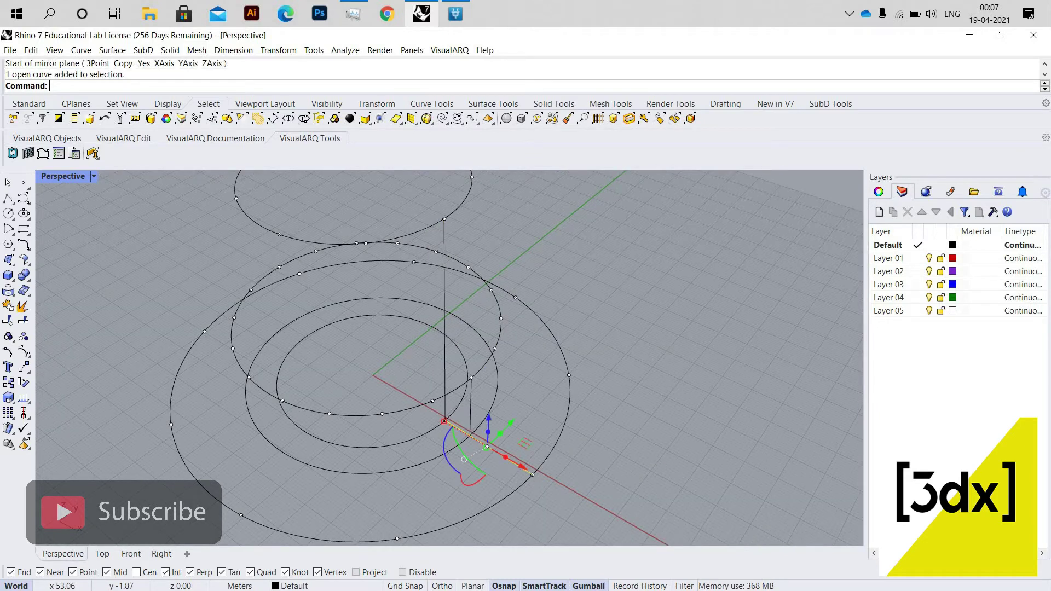
{"action": "left_click", "coordinate": [512, 459]}
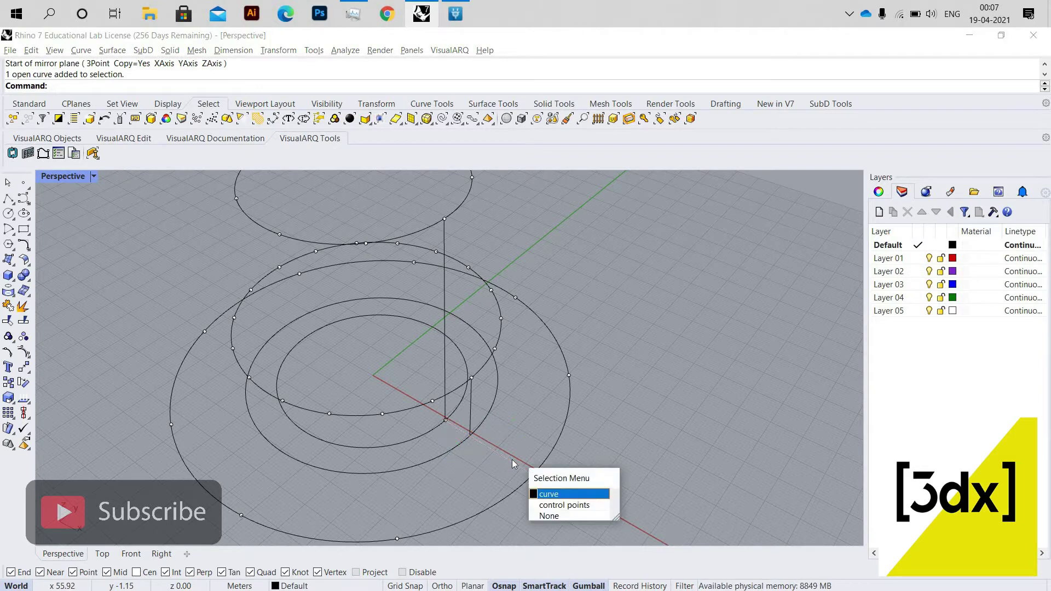
{"action": "key", "text": "Return"}
{"action": "type", "text": "Copy"}
{"action": "key", "text": "Return"}
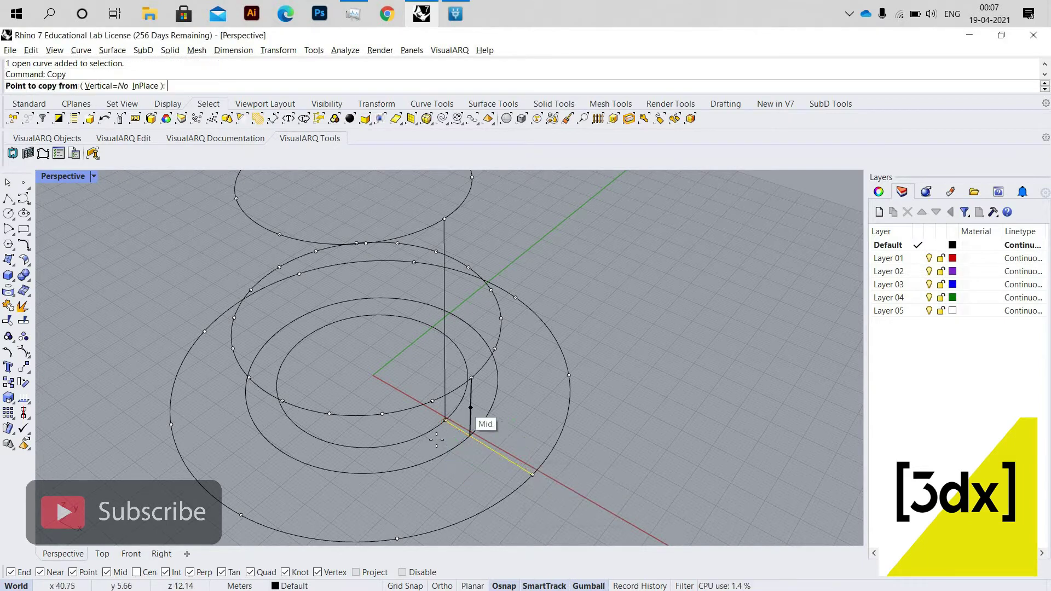
{"action": "scroll", "coordinate": [435, 432], "scroll_direction": "up", "scroll_amount": 3}
{"action": "left_click", "coordinate": [434, 435]}
{"action": "scroll", "coordinate": [490, 485], "scroll_direction": "down", "scroll_amount": 6}
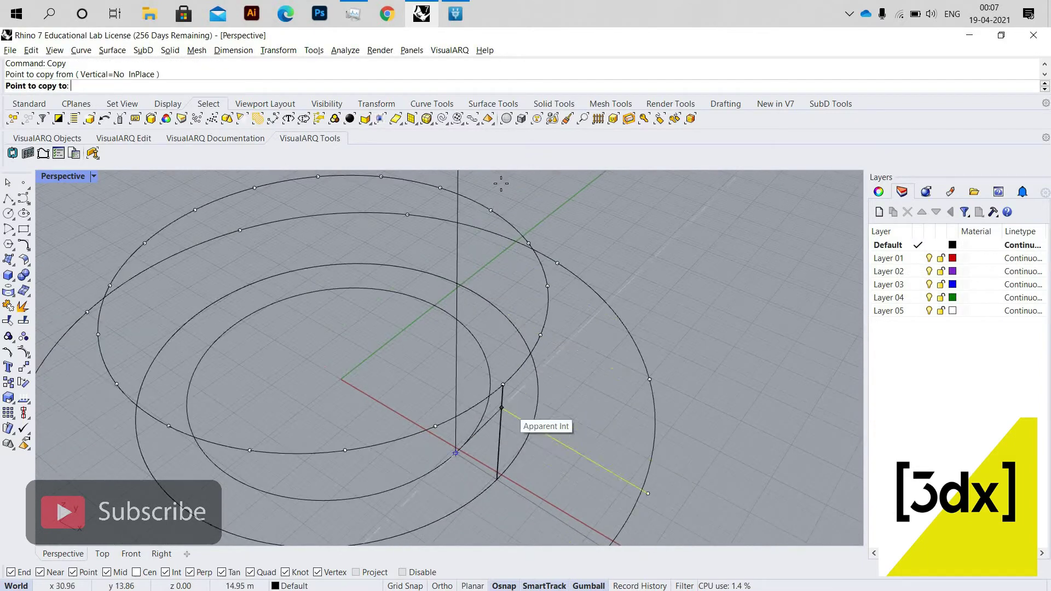
{"action": "scroll", "coordinate": [468, 241], "scroll_direction": "up", "scroll_amount": 5}
{"action": "scroll", "coordinate": [456, 209], "scroll_direction": "down", "scroll_amount": 2}
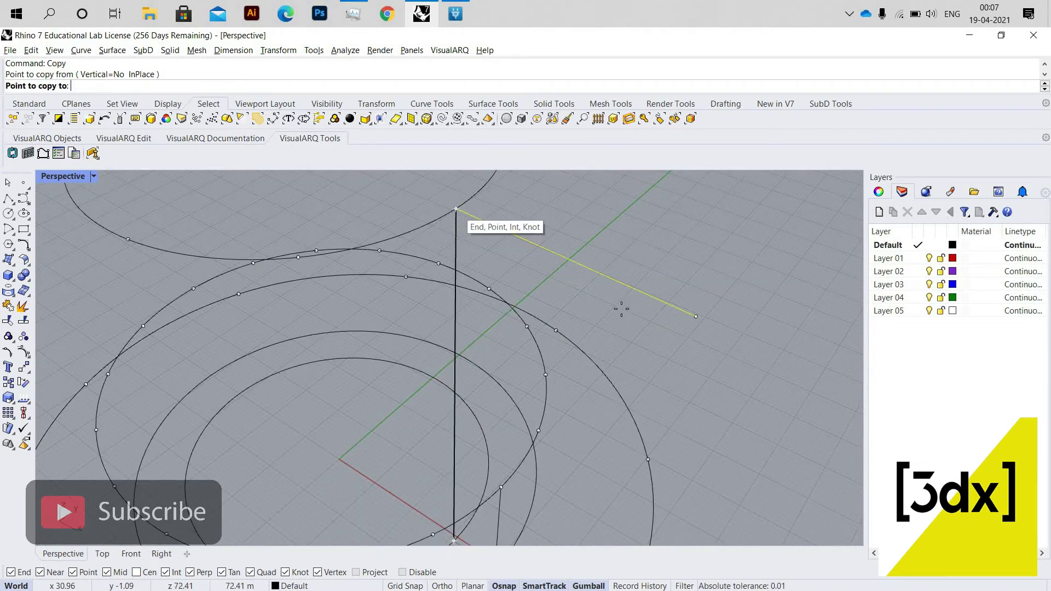
{"action": "left_click", "coordinate": [456, 209]}
{"action": "key", "text": "Return"}
{"action": "scroll", "coordinate": [531, 251], "scroll_direction": "down", "scroll_amount": 5}
{"action": "scroll", "coordinate": [525, 326], "scroll_direction": "up", "scroll_amount": 5}
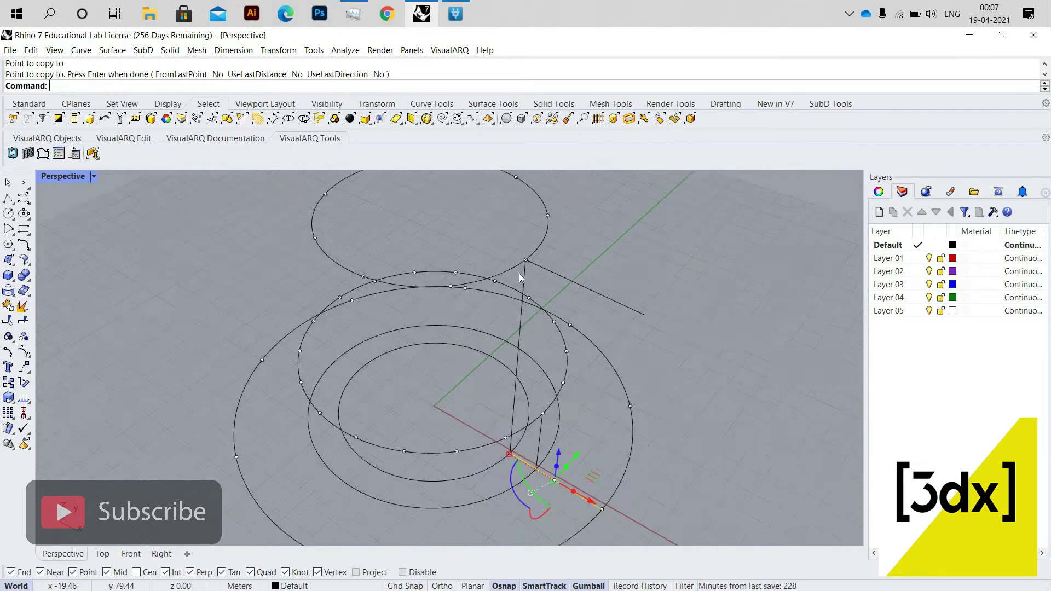
Step: Copy the tall vertical line from its top end to the outer end of the raised horizontal line, closing the guide rectangle
{"action": "left_click", "coordinate": [544, 272]}
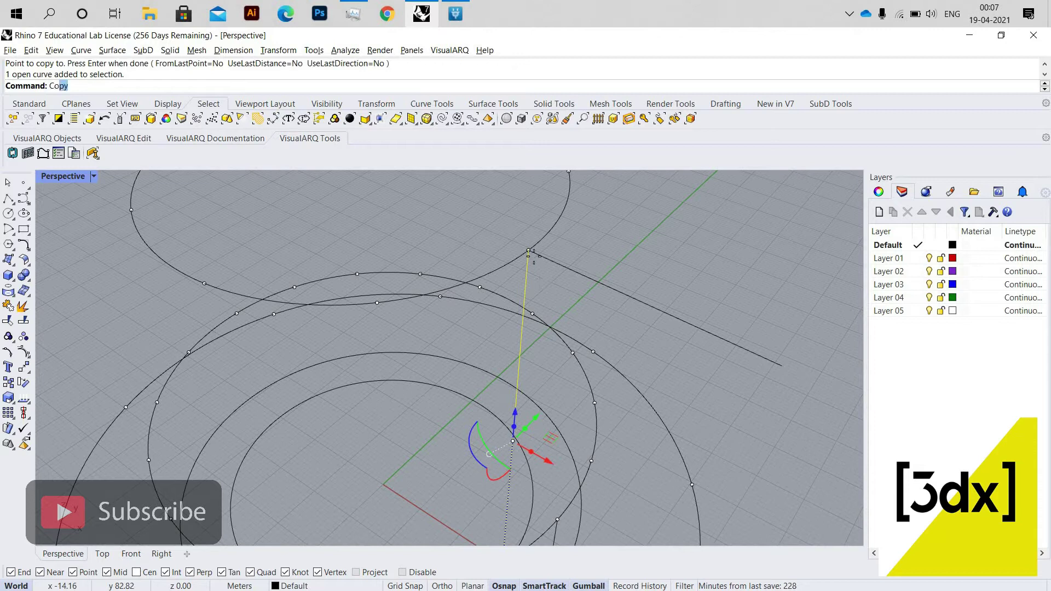
{"action": "key", "text": "Return"}
{"action": "left_click", "coordinate": [529, 252]}
{"action": "scroll", "coordinate": [711, 307], "scroll_direction": "down", "scroll_amount": 3}
{"action": "scroll", "coordinate": [736, 310], "scroll_direction": "up", "scroll_amount": 3}
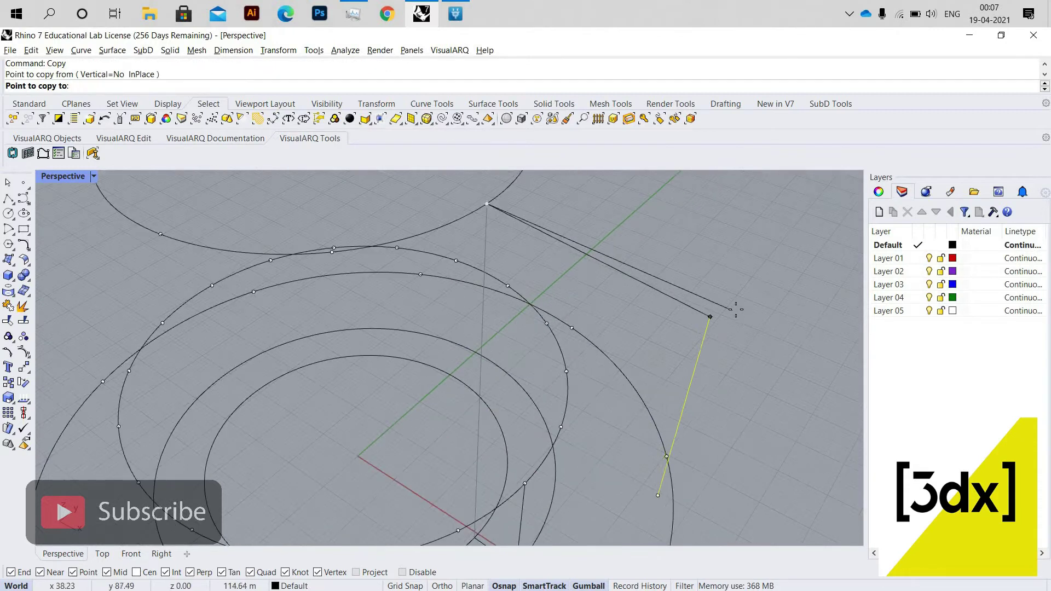
{"action": "left_click", "coordinate": [745, 318]}
{"action": "scroll", "coordinate": [664, 293], "scroll_direction": "down", "scroll_amount": 5}
{"action": "key", "text": "Return"}
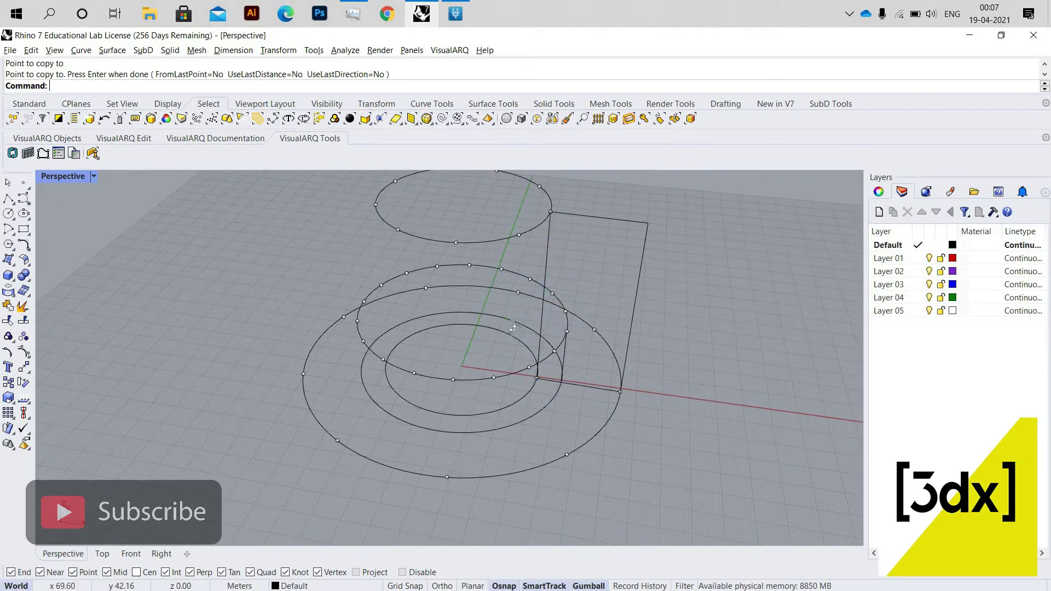
Step: Draw a start-end-direction arc from the topmost circle's division point to the largest base circle's, aiming the start direction about 42 m up the outer vertical line
{"action": "right_click_drag", "start_coordinate": [514, 328], "coordinate": [230, 218]}
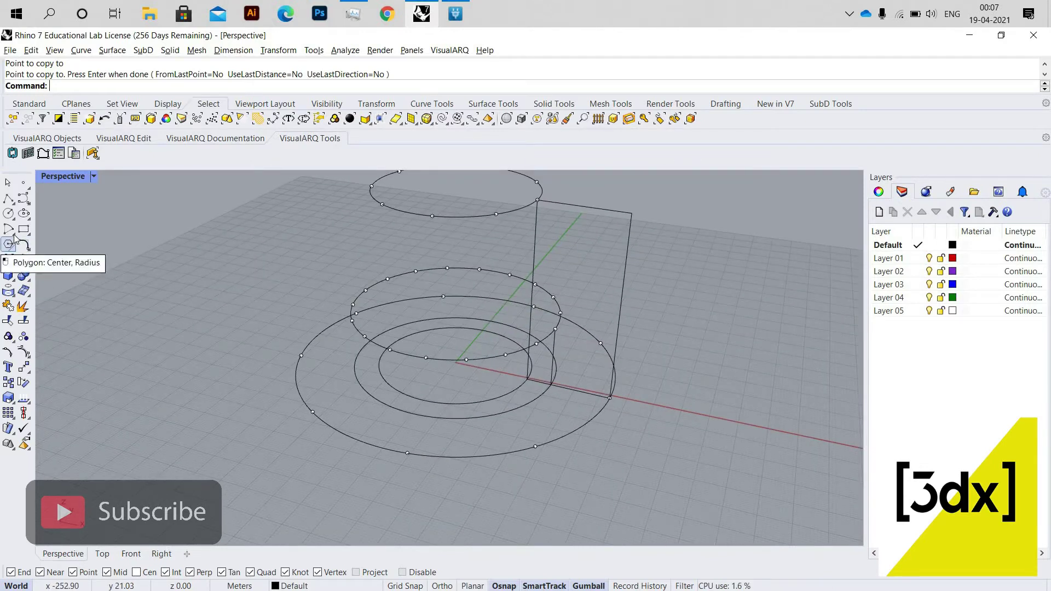
{"action": "left_click", "coordinate": [14, 237]}
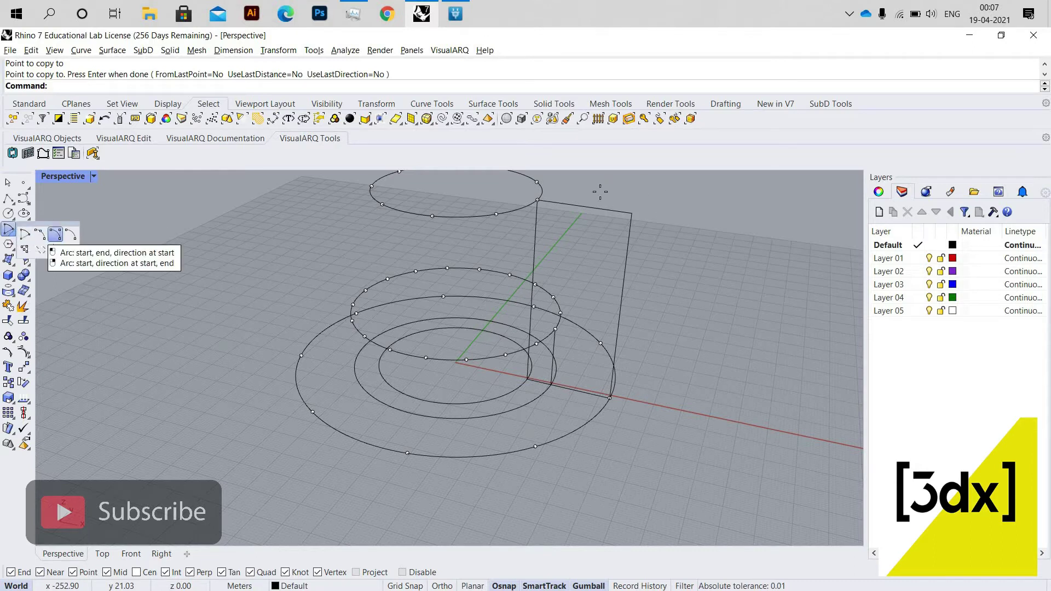
{"action": "scroll", "coordinate": [592, 192], "scroll_direction": "up", "scroll_amount": 2}
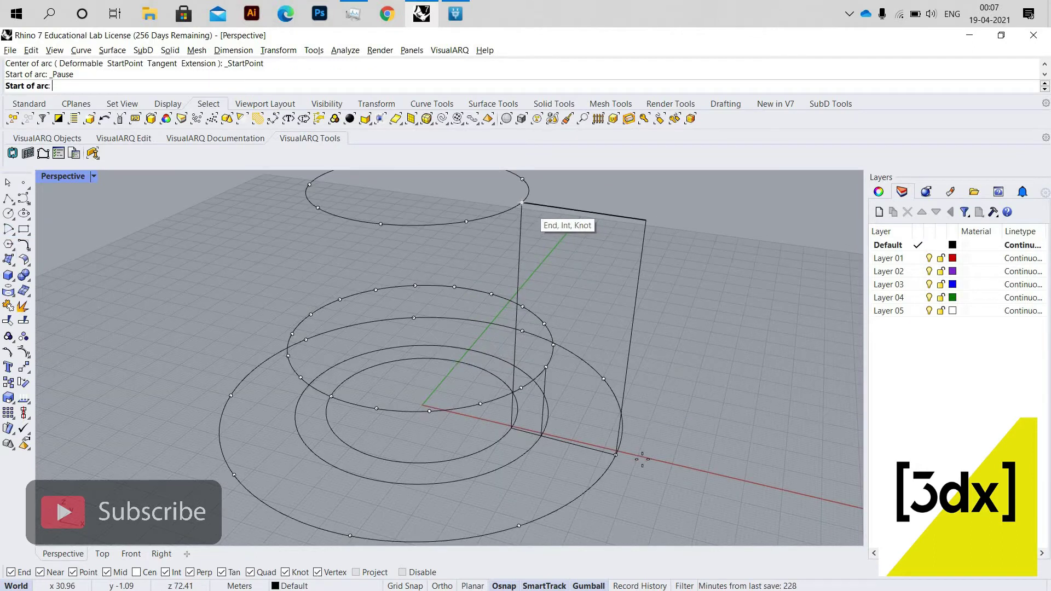
{"action": "left_click", "coordinate": [522, 203]}
{"action": "left_click", "coordinate": [616, 455]}
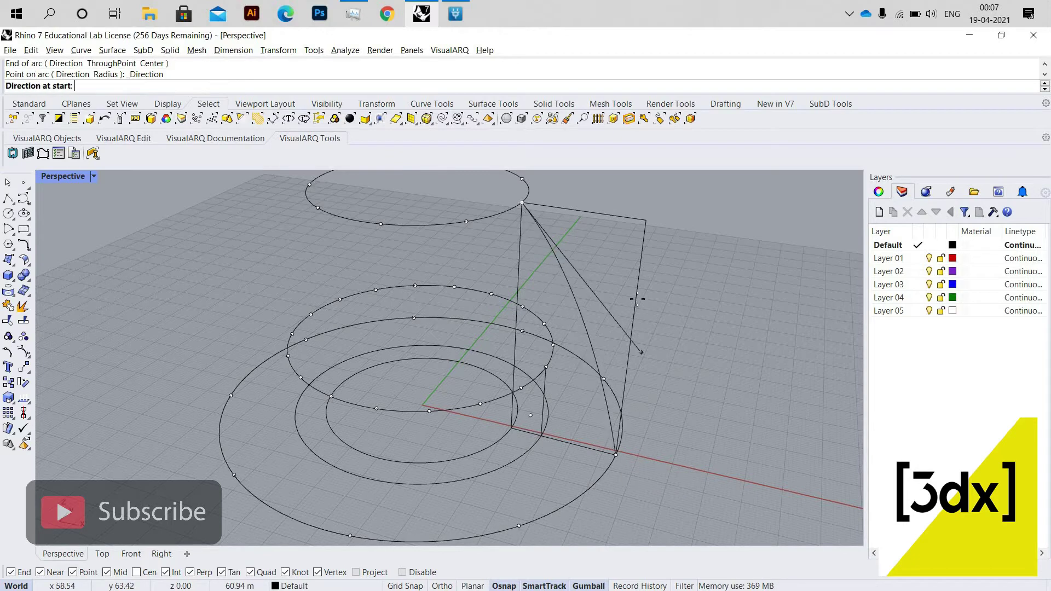
{"action": "right_click_drag", "start_coordinate": [633, 361], "coordinate": [650, 324]}
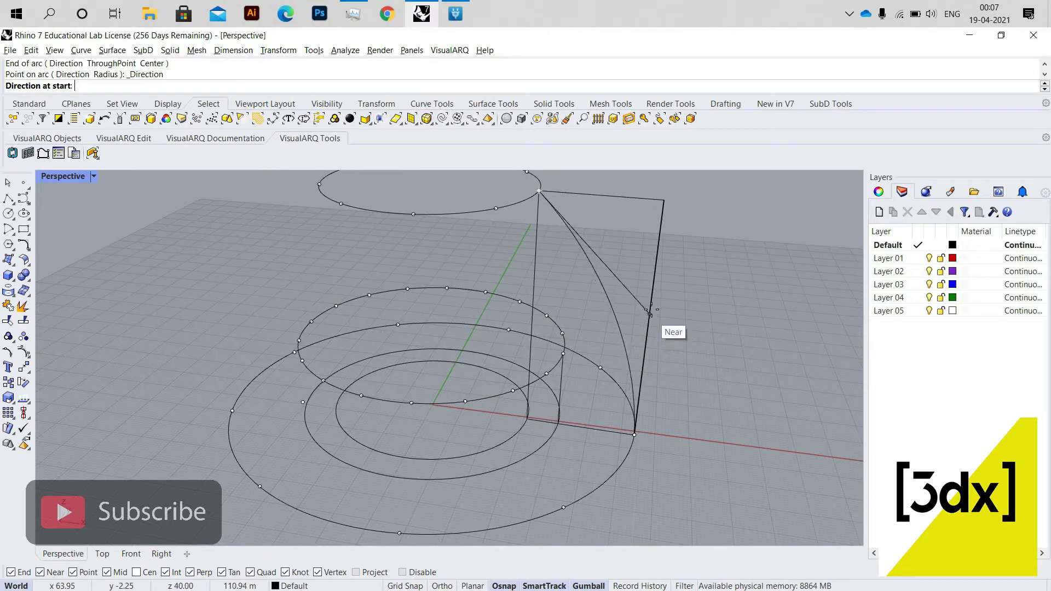
{"action": "left_click", "coordinate": [676, 320]}
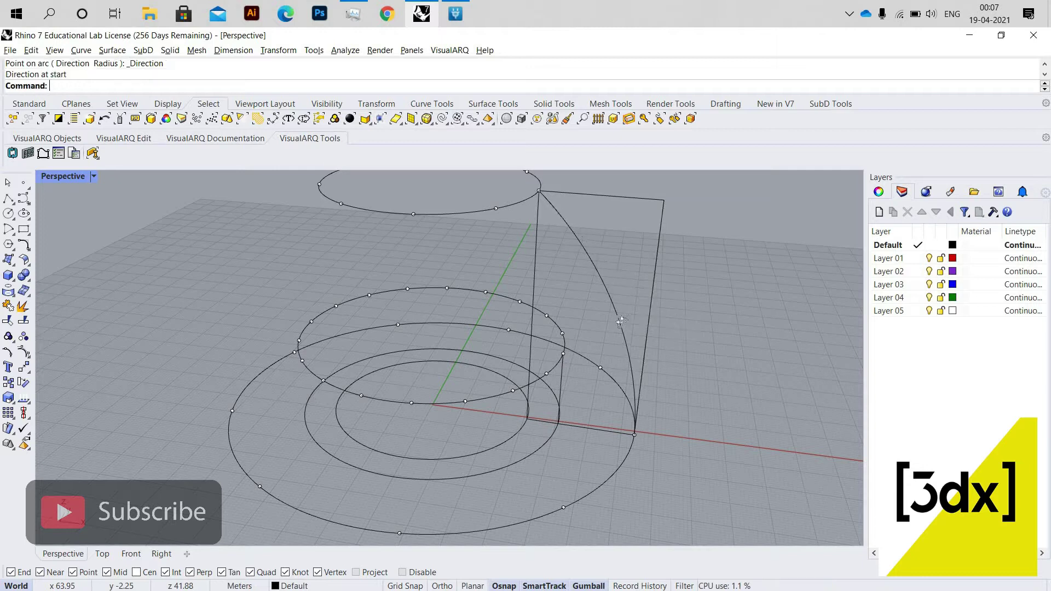
Step: Delete the raised horizontal guide line and the outer vertical guide line beside the arc
{"action": "right_click_drag", "start_coordinate": [675, 320], "coordinate": [576, 231]}
{"action": "left_click_drag", "start_coordinate": [601, 242], "coordinate": [554, 309]}
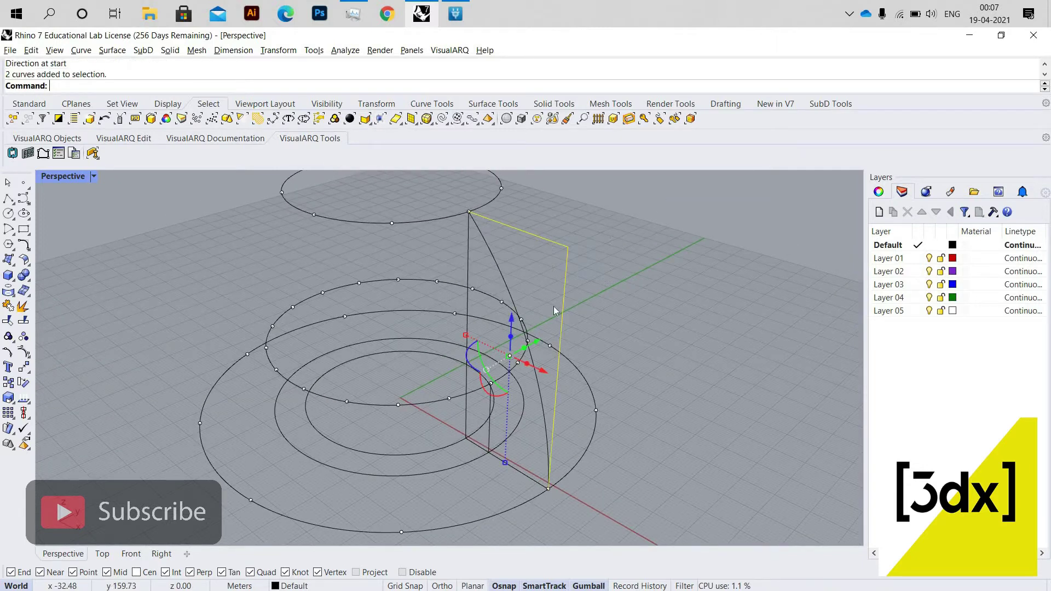
{"action": "key", "text": "Delete"}
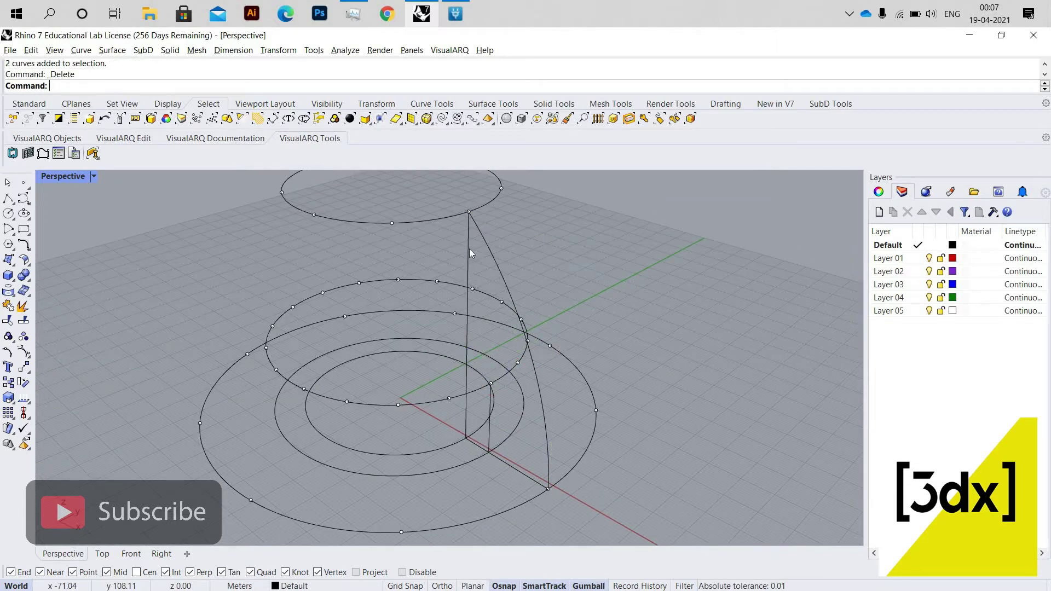
Step: Draw a vertical line from the larger raised circle's next division point down to the middle base circle
{"action": "right_click_drag", "start_coordinate": [470, 253], "coordinate": [477, 274]}
{"action": "right_click_drag", "start_coordinate": [612, 298], "coordinate": [354, 259]}
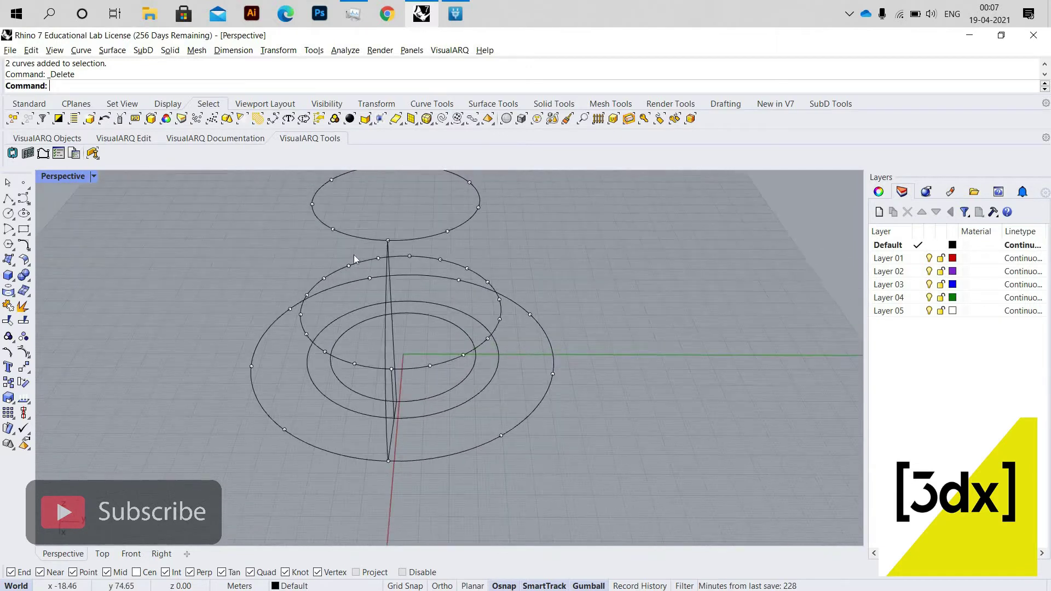
{"action": "scroll", "coordinate": [479, 324], "scroll_direction": "up", "scroll_amount": 4}
{"action": "right_click_drag", "start_coordinate": [471, 321], "coordinate": [473, 325]}
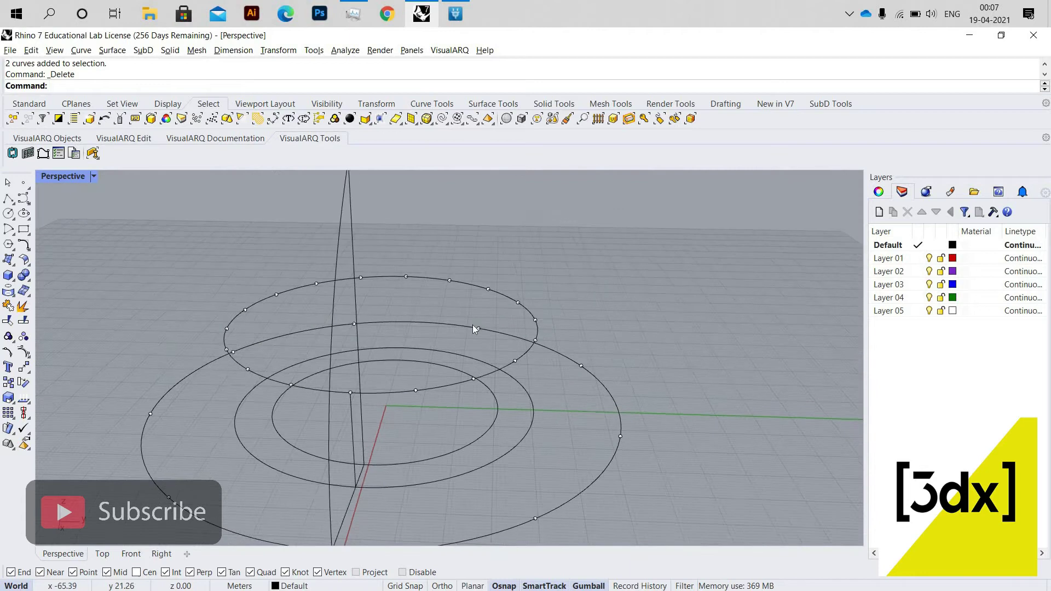
{"action": "key", "text": "Return"}
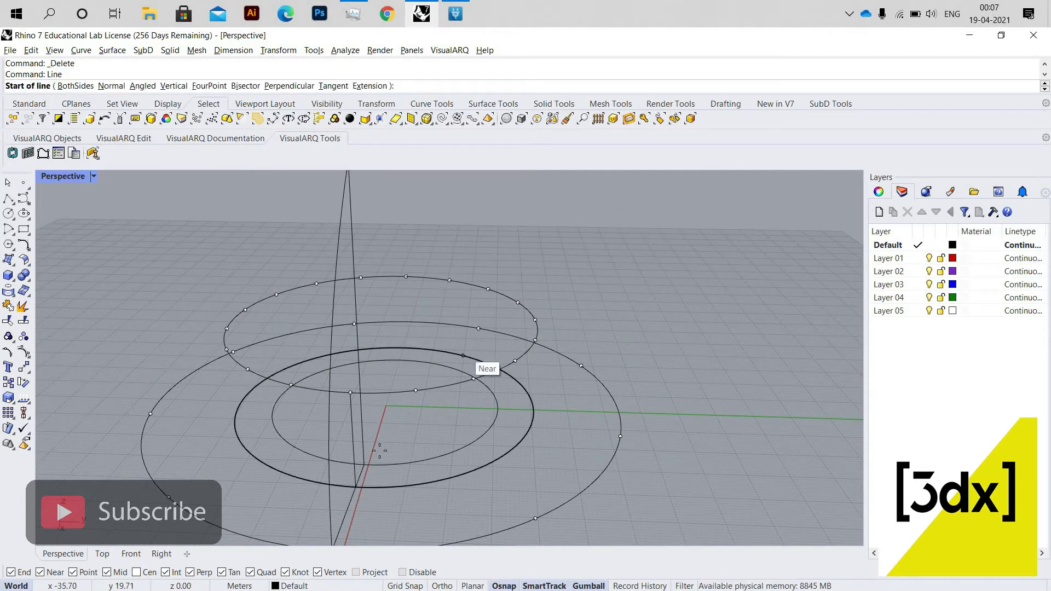
{"action": "type", "text": "v"}
{"action": "key", "text": "Return"}
{"action": "left_click", "coordinate": [415, 390]}
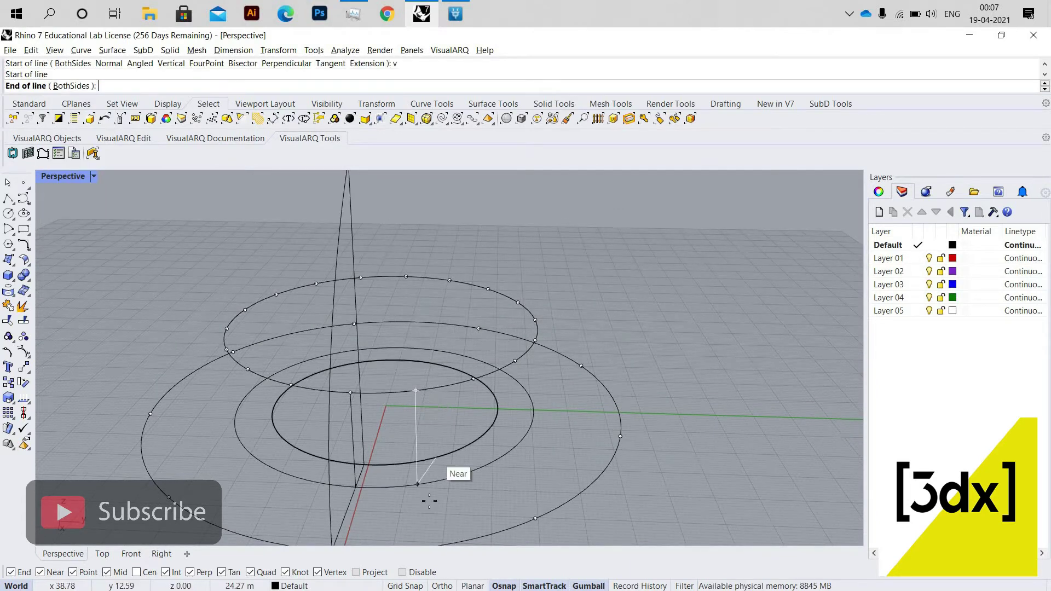
{"action": "left_click", "coordinate": [421, 490]}
Step: Draw a base-plane line from the tall vertical line's foot to the foot of the second short vertical line
{"action": "key", "text": "Return"}
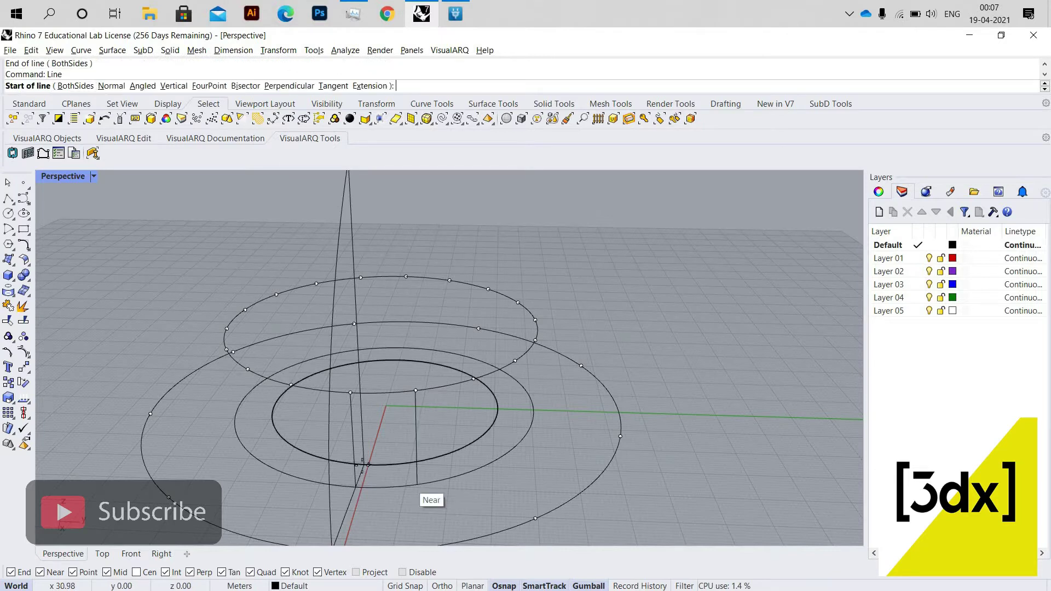
{"action": "left_click", "coordinate": [366, 464]}
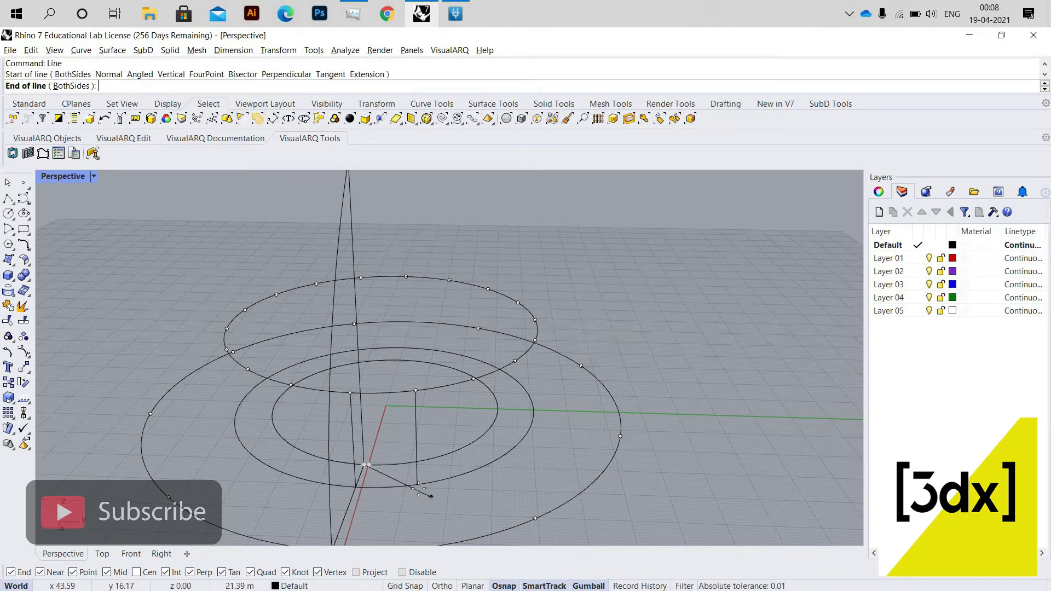
{"action": "left_click", "coordinate": [440, 480]}
Step: Copy the short base-plane line from the tall vertical line's foot up to its top end on the topmost circle
{"action": "scroll", "coordinate": [416, 470], "scroll_direction": "down", "scroll_amount": 5}
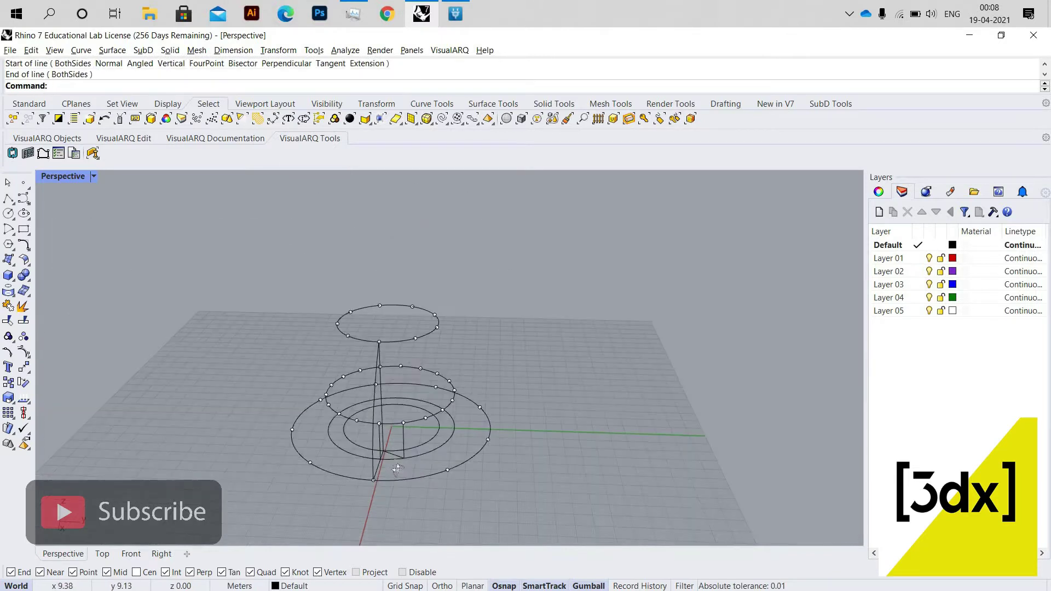
{"action": "scroll", "coordinate": [392, 482], "scroll_direction": "up", "scroll_amount": 5}
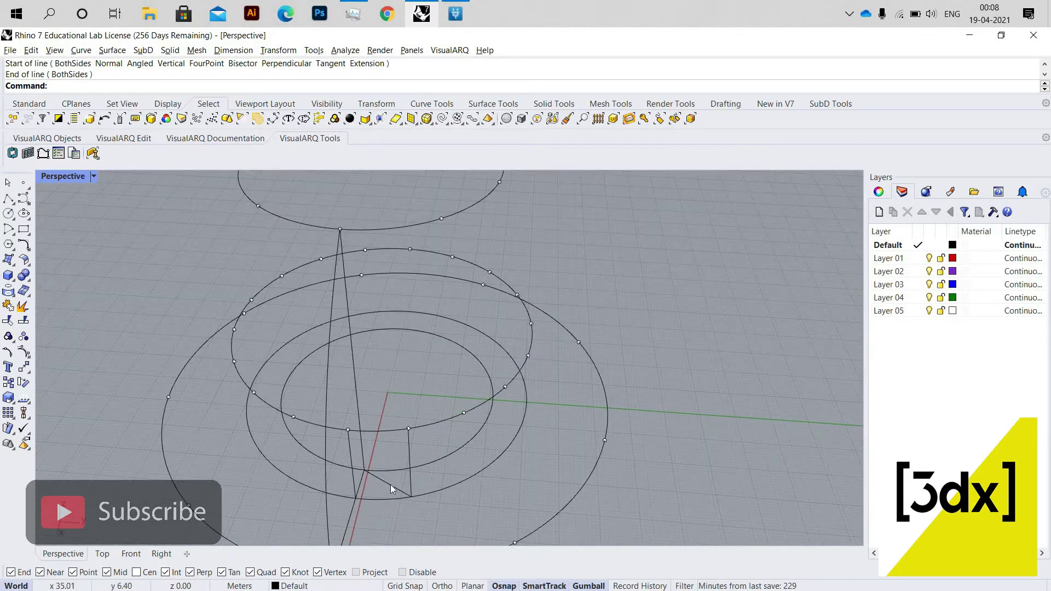
{"action": "left_click", "coordinate": [393, 485]}
{"action": "key", "text": "Return"}
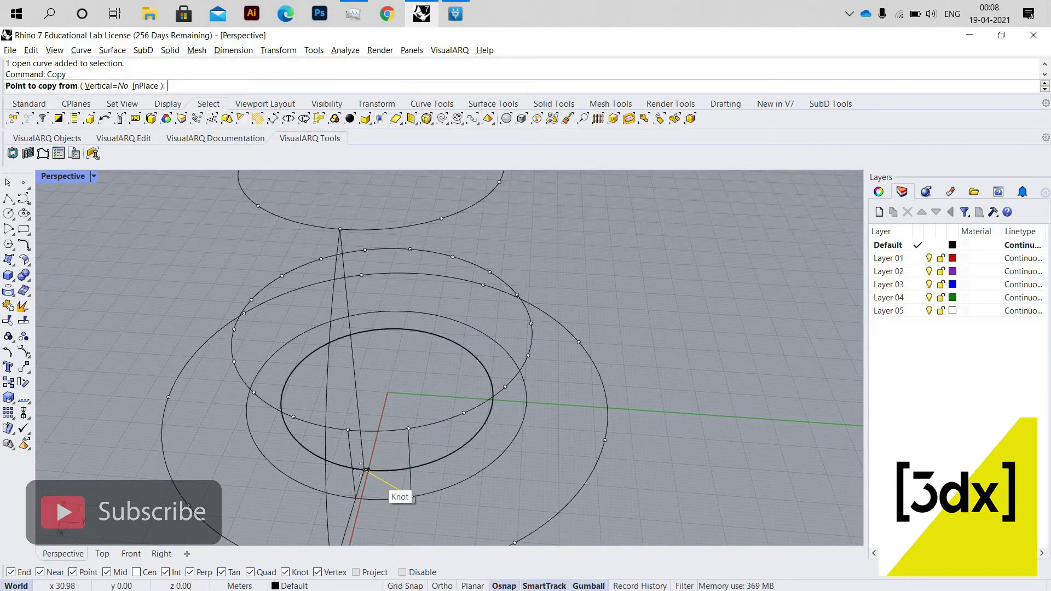
{"action": "scroll", "coordinate": [374, 498], "scroll_direction": "up", "scroll_amount": 5}
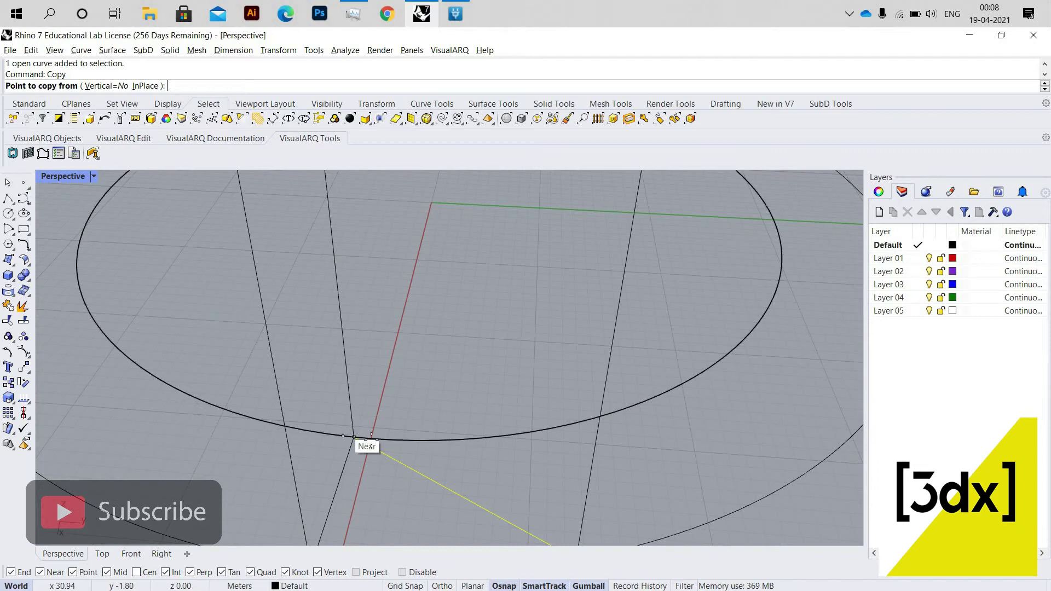
{"action": "left_click", "coordinate": [429, 476]}
{"action": "scroll", "coordinate": [429, 477], "scroll_direction": "down", "scroll_amount": 5}
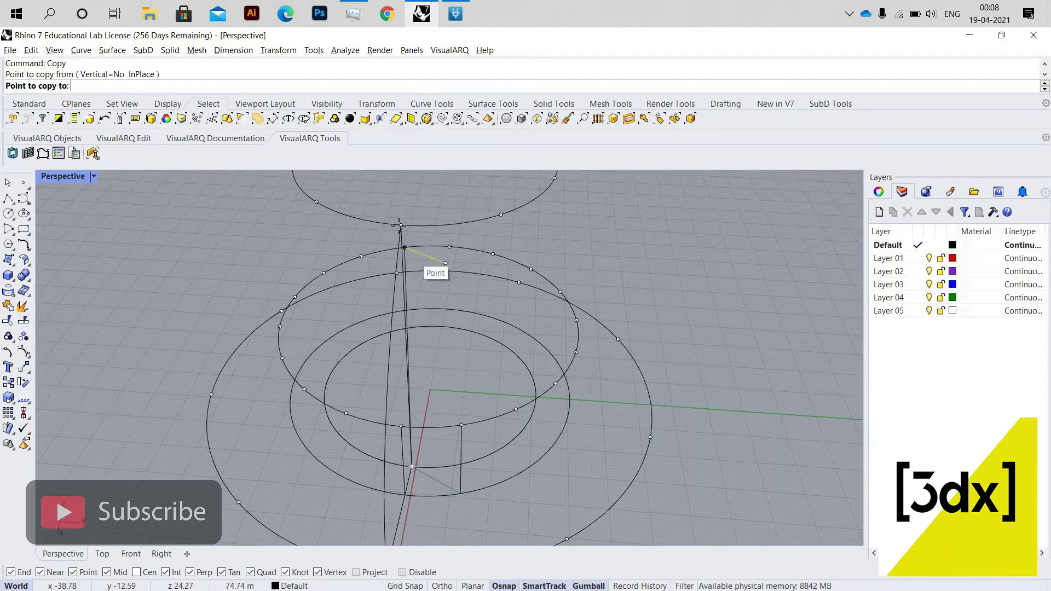
{"action": "left_click", "coordinate": [401, 226]}
{"action": "key", "text": "Return"}
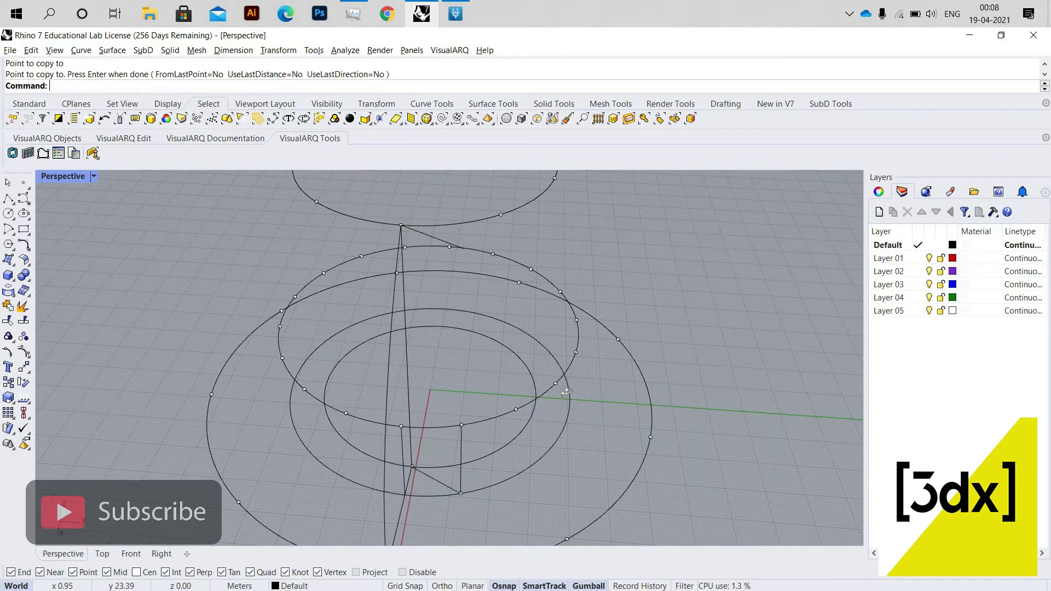
Step: Draw a line from the second short vertical line's top on the larger raised circle to the outer end of the raised guide line
{"action": "right_click_drag", "start_coordinate": [509, 395], "coordinate": [546, 403]}
{"action": "scroll", "coordinate": [548, 400], "scroll_direction": "up", "scroll_amount": 3}
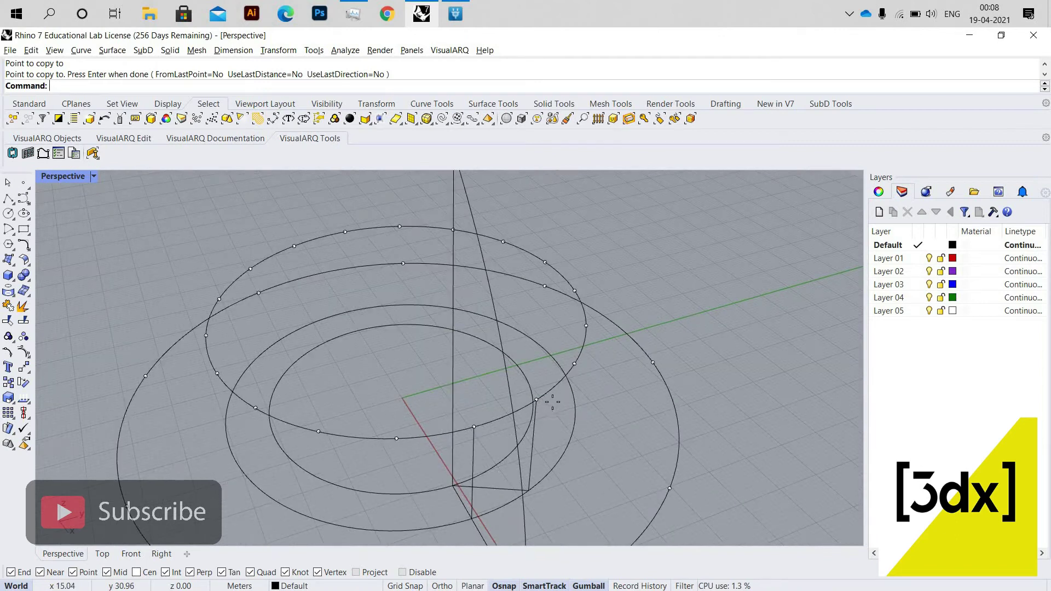
{"action": "type", "text": "Line"}
{"action": "key", "text": "Return"}
{"action": "left_click", "coordinate": [537, 401]}
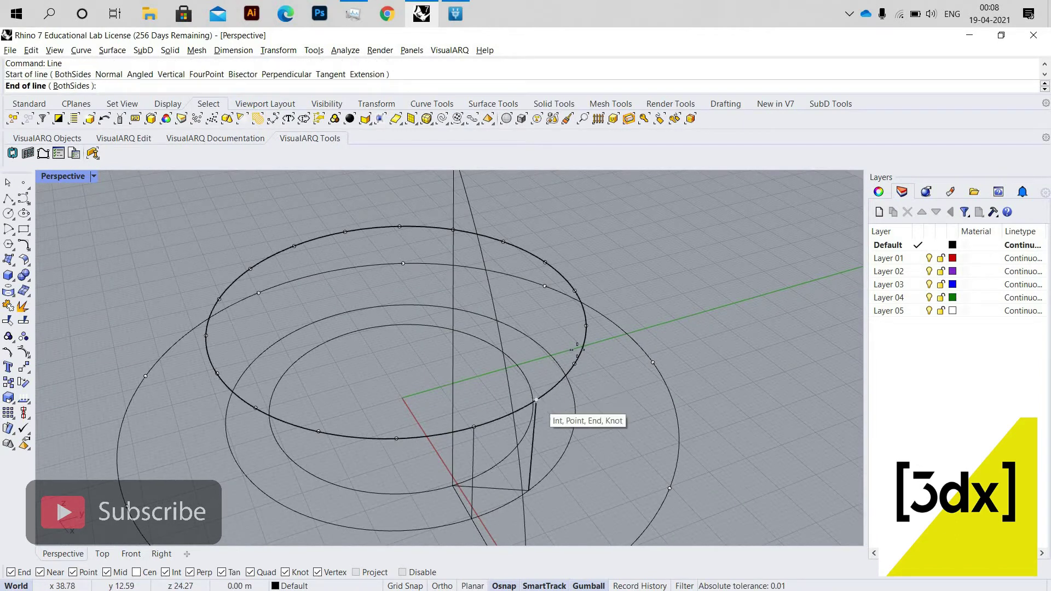
{"action": "scroll", "coordinate": [571, 494], "scroll_direction": "down", "scroll_amount": 6}
{"action": "scroll", "coordinate": [576, 346], "scroll_direction": "up", "scroll_amount": 5}
{"action": "left_click", "coordinate": [561, 344]}
Step: Draw an arc from the tall vertical line's top on the topmost circle to the larger raised circle's second division point, its start direction aimed toward the guide line
{"action": "right_click_drag", "start_coordinate": [567, 350], "coordinate": [498, 341]}
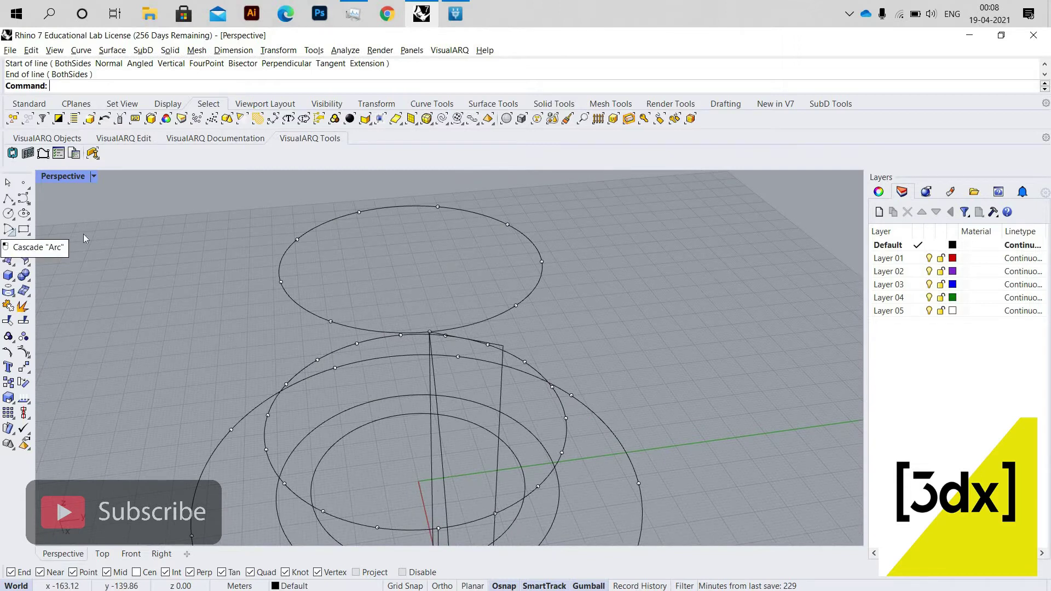
{"action": "left_click", "coordinate": [14, 236]}
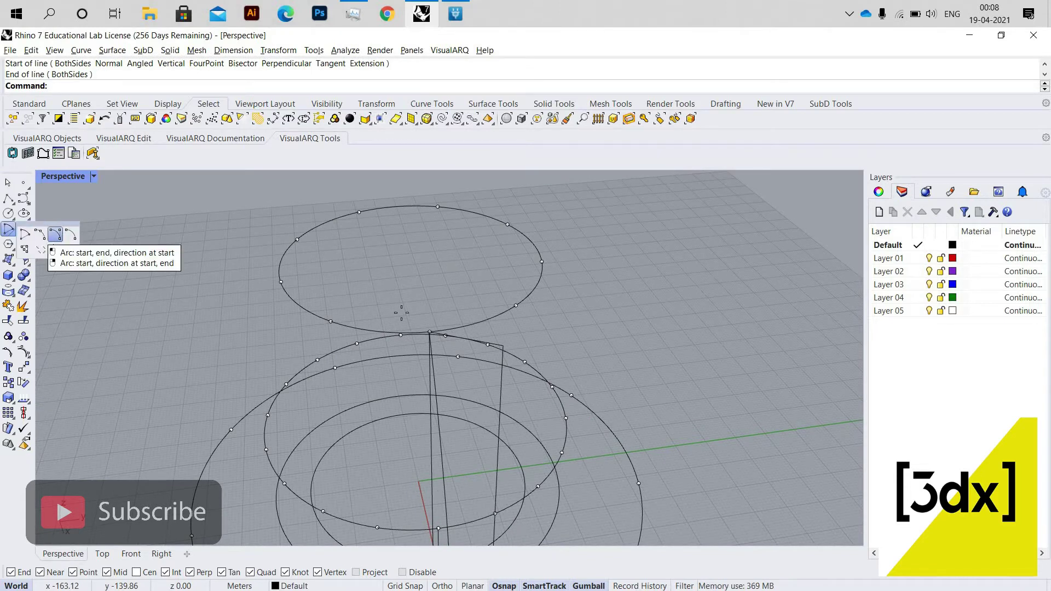
{"action": "left_click", "coordinate": [59, 235]}
{"action": "right_click_drag", "start_coordinate": [413, 308], "coordinate": [403, 306]}
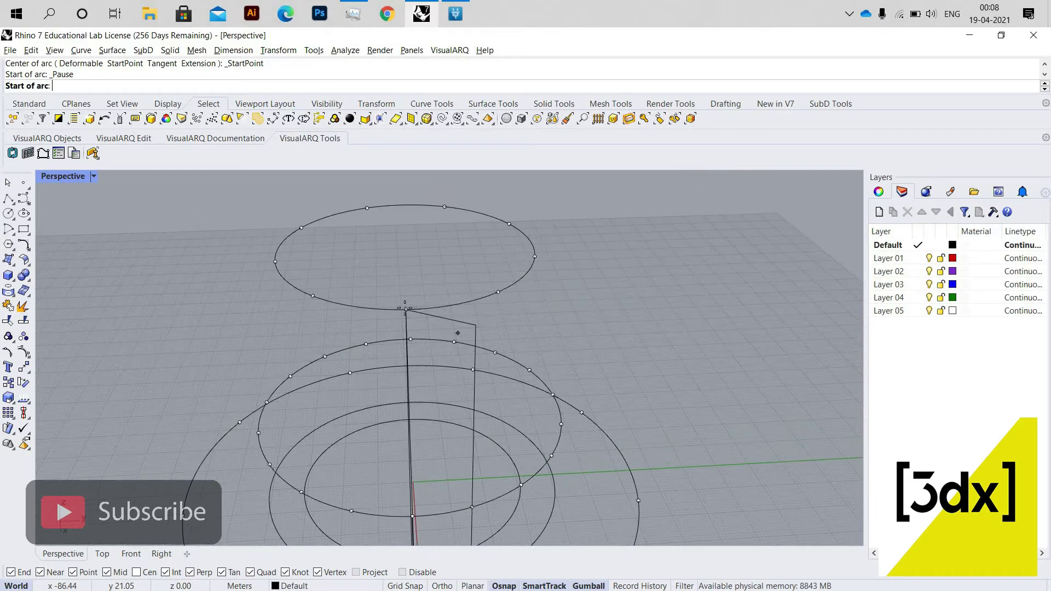
{"action": "left_click", "coordinate": [406, 309]}
{"action": "scroll", "coordinate": [457, 401], "scroll_direction": "down", "scroll_amount": 4}
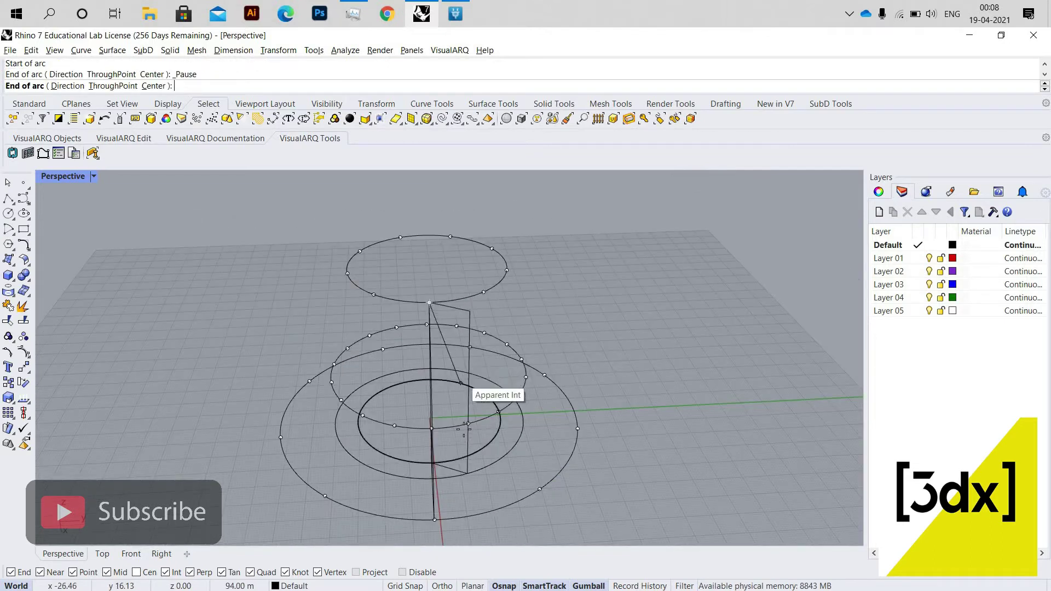
{"action": "scroll", "coordinate": [465, 418], "scroll_direction": "up", "scroll_amount": 4}
{"action": "left_click", "coordinate": [466, 412]}
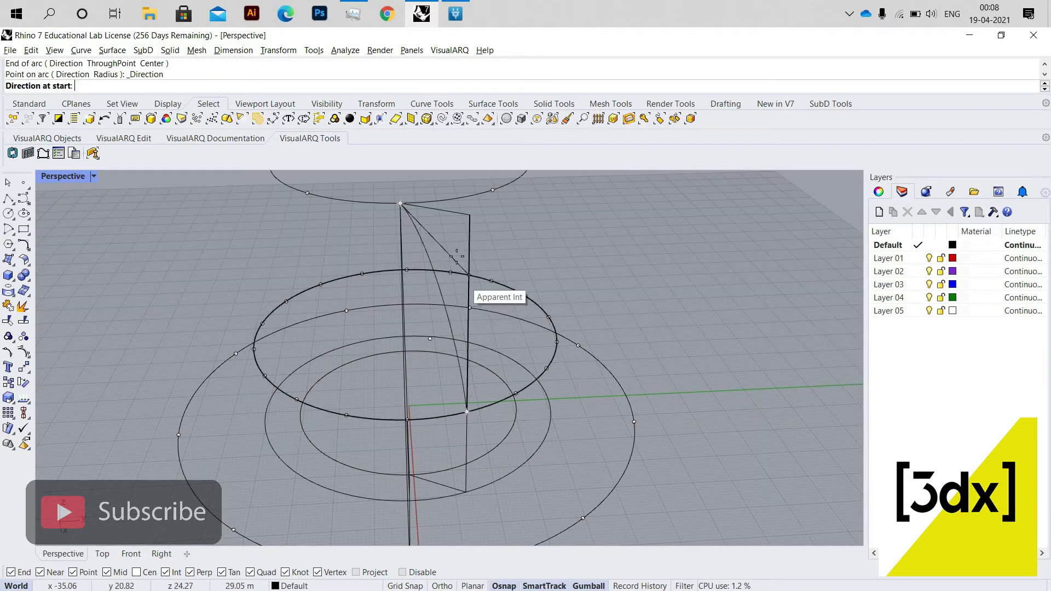
{"action": "mouse_move", "coordinate": [513, 266]}
{"action": "right_mouse_down"}
{"action": "mouse_move", "coordinate": [521, 267]}
{"action": "mouse_move", "coordinate": [509, 284]}
{"action": "right_mouse_up"}
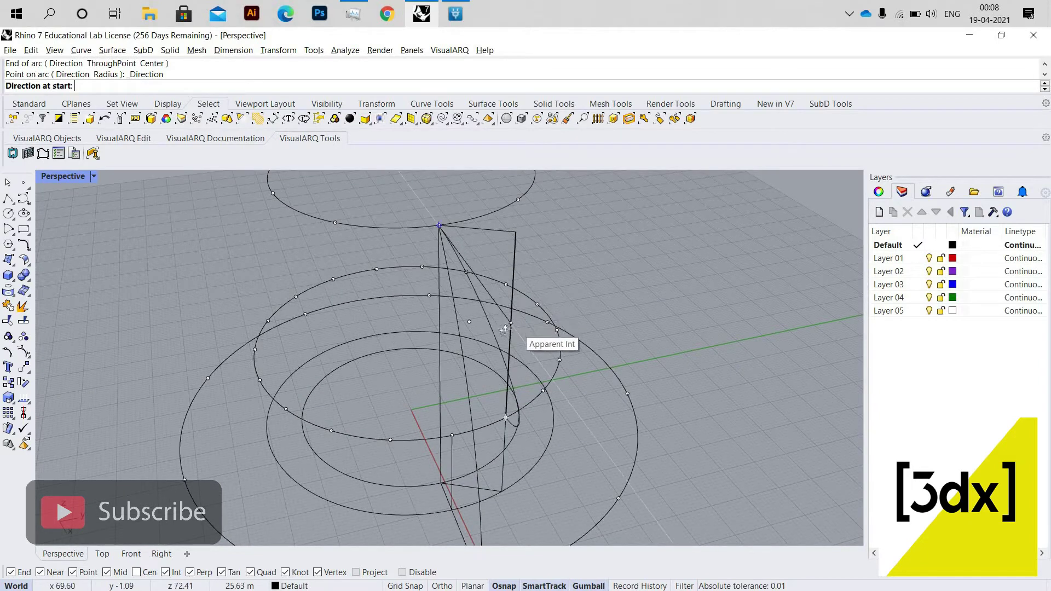
{"action": "scroll", "coordinate": [500, 330], "scroll_direction": "up", "scroll_amount": 4}
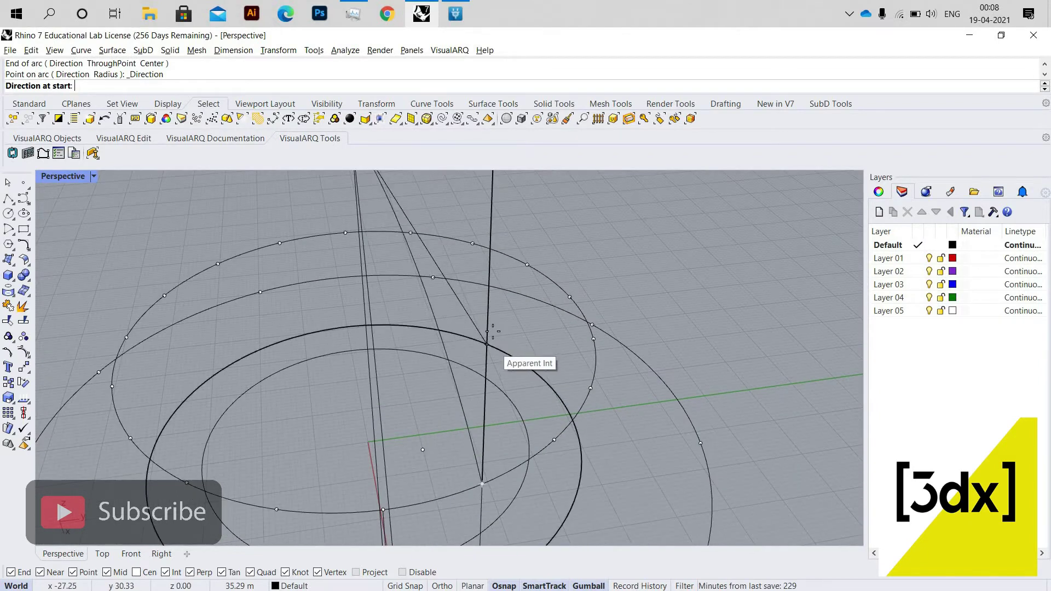
{"action": "left_click", "coordinate": [492, 329]}
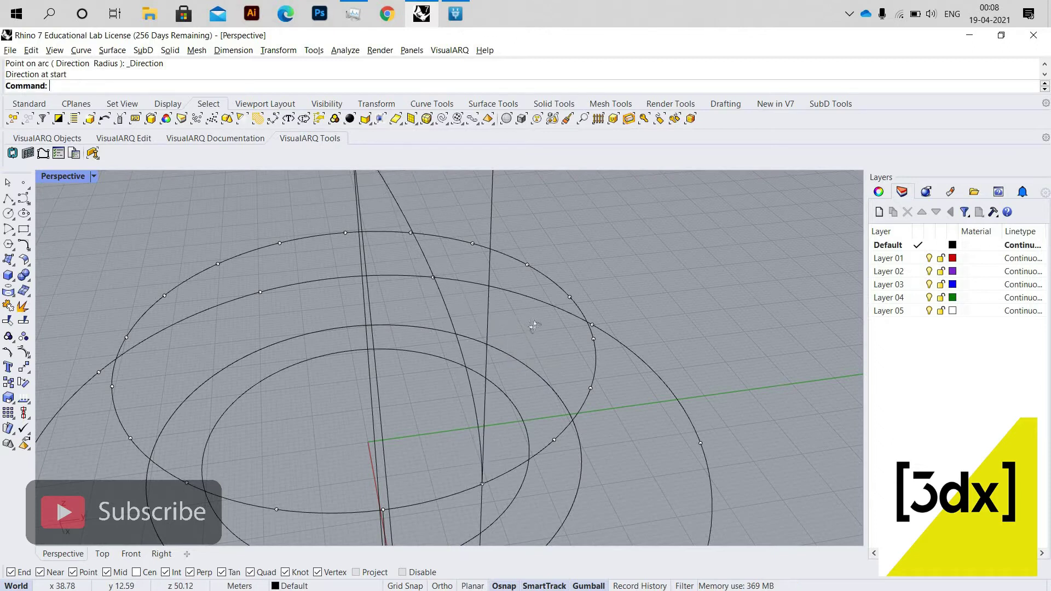
Step: Delete the raised short guide line and the long guide line connecting it to the larger raised circle
{"action": "right_click_drag", "start_coordinate": [540, 326], "coordinate": [561, 186]}
{"action": "left_click_drag", "start_coordinate": [585, 237], "coordinate": [563, 231]}
{"action": "key", "text": "Delete"}
{"action": "scroll", "coordinate": [608, 308], "scroll_direction": "down", "scroll_amount": 6}
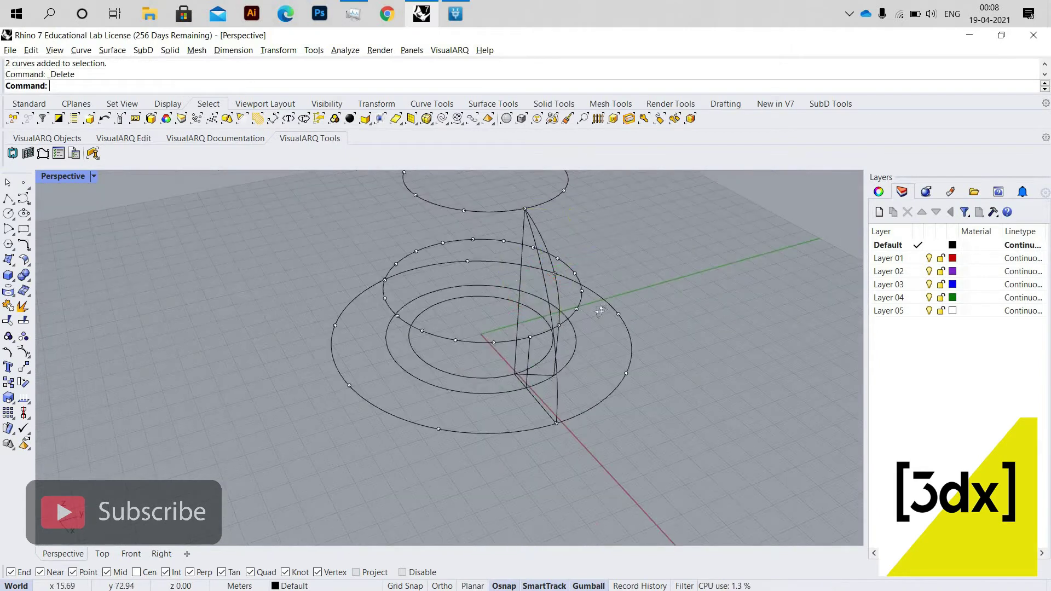
{"action": "right_click_drag", "start_coordinate": [603, 307], "coordinate": [492, 310]}
{"action": "right_click_drag", "start_coordinate": [426, 408], "coordinate": [580, 373]}
{"action": "scroll", "coordinate": [580, 363], "scroll_direction": "up", "scroll_amount": 3}
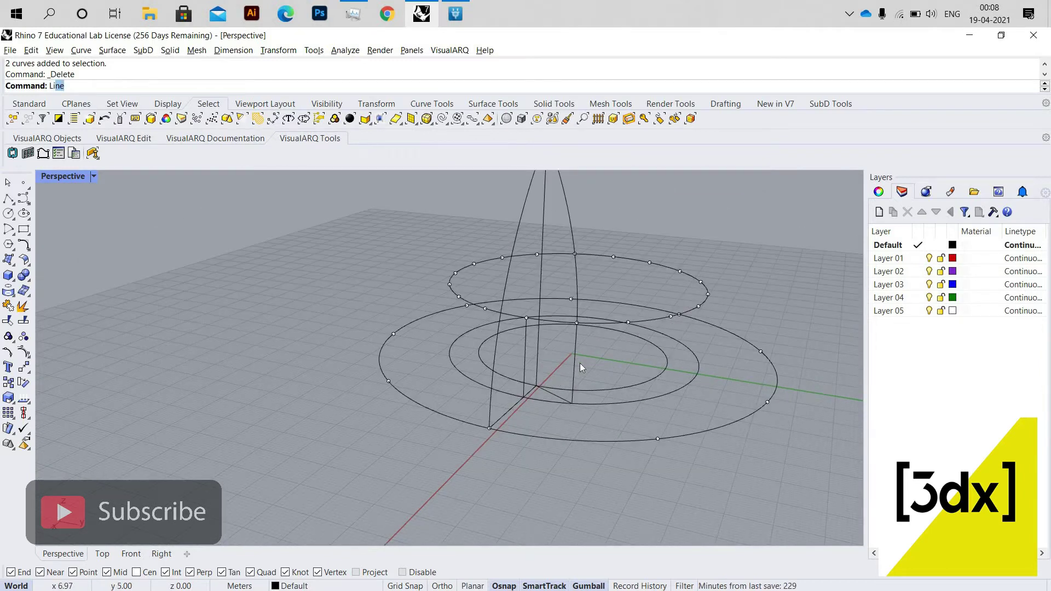
Step: Undo the deletion of the two upper guide lines
{"action": "key", "text": "Return"}
{"action": "scroll", "coordinate": [602, 389], "scroll_direction": "up", "scroll_amount": 2}
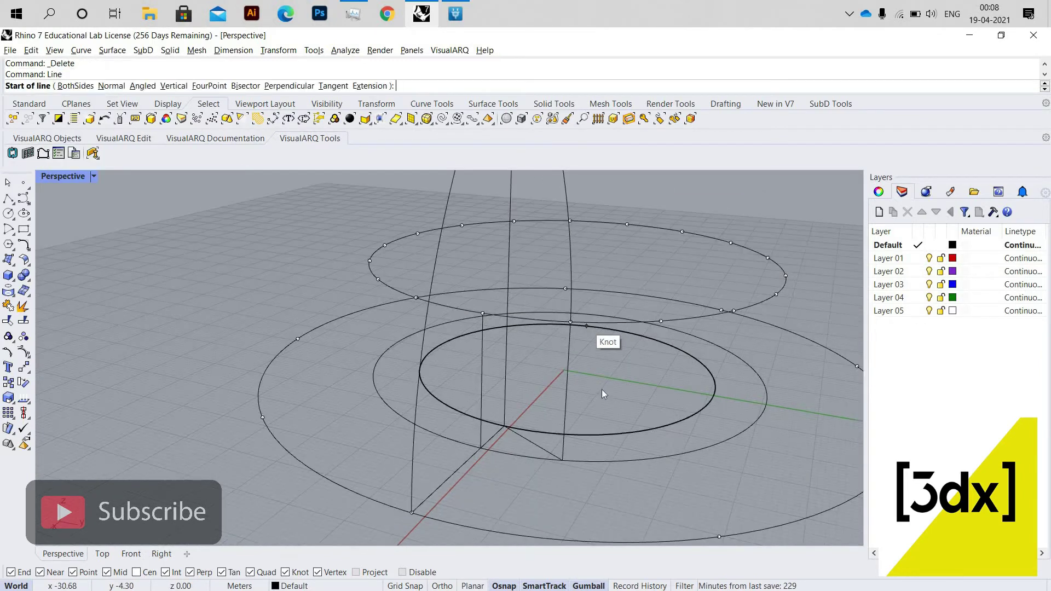
{"action": "key", "text": "Escape"}
{"action": "key", "text": "ctrl+z"}
{"action": "scroll", "coordinate": [590, 373], "scroll_direction": "down", "scroll_amount": 3}
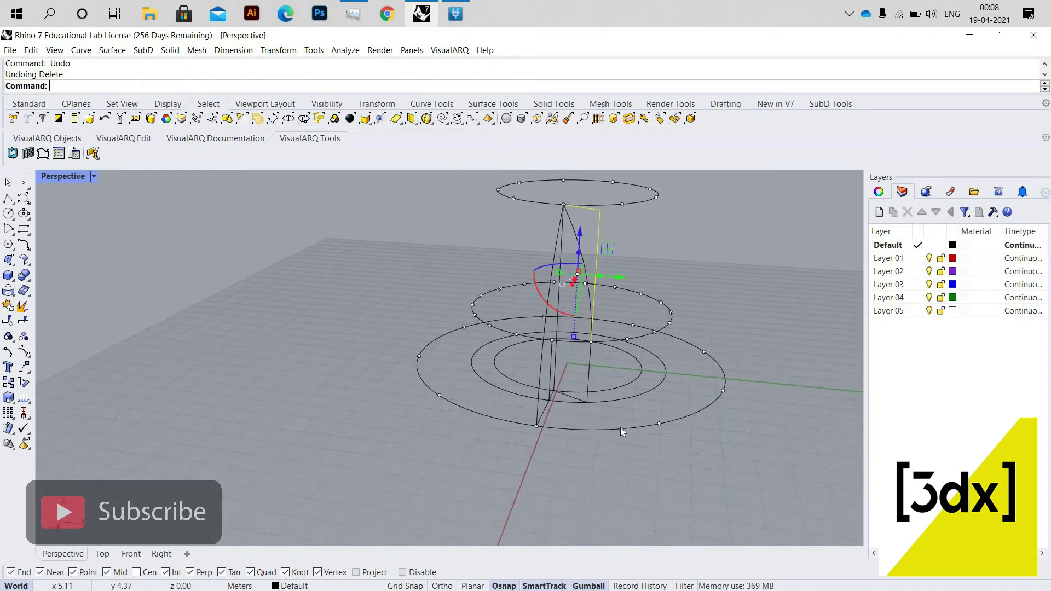
Step: Draw a slanted line from the new arc's lower end on the larger raised circle to the first arc's foot on the outer base circle
{"action": "scroll", "coordinate": [616, 424], "scroll_direction": "up", "scroll_amount": 2}
{"action": "scroll", "coordinate": [550, 386], "scroll_direction": "up", "scroll_amount": 2}
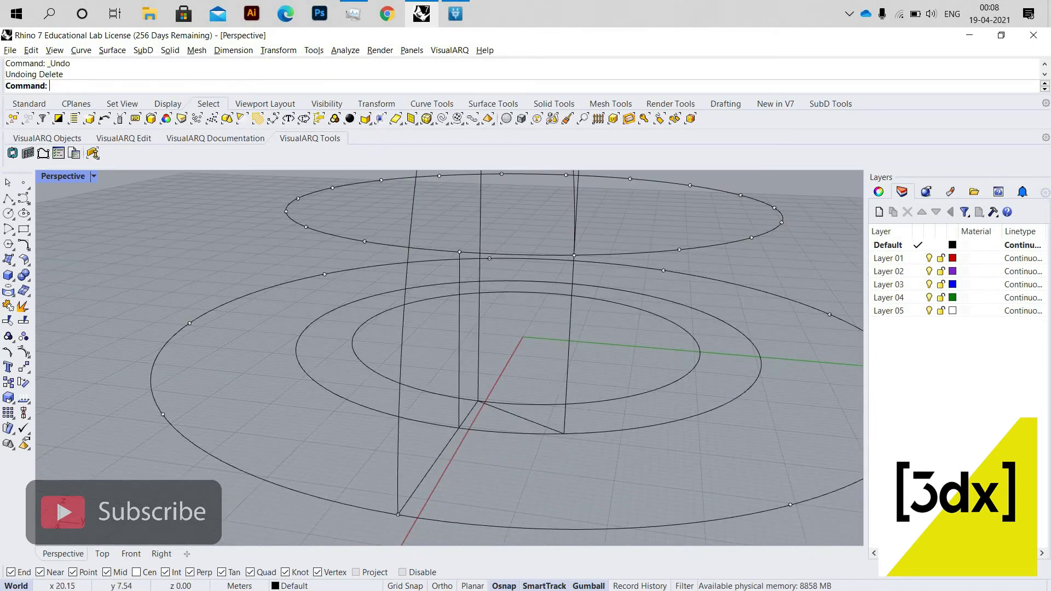
{"action": "key", "text": "Return"}
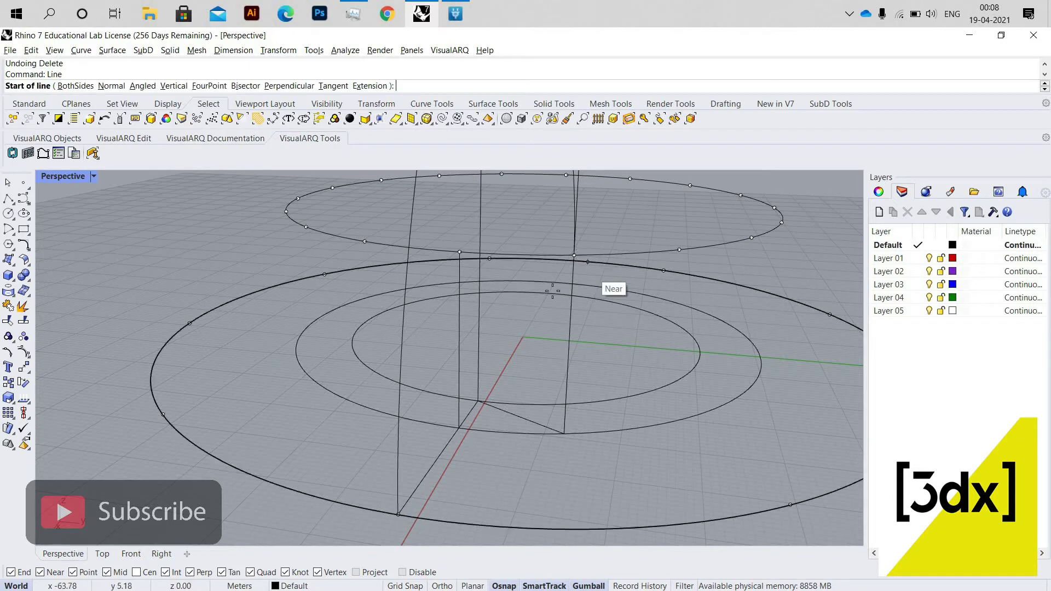
{"action": "left_click", "coordinate": [573, 255]}
{"action": "left_click", "coordinate": [399, 515]}
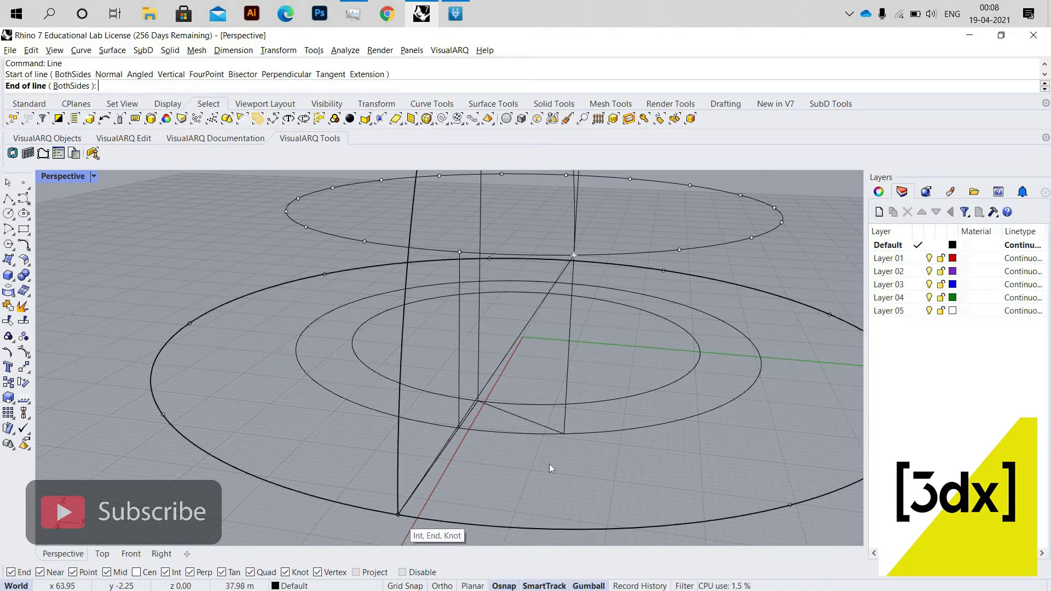
{"action": "scroll", "coordinate": [549, 438], "scroll_direction": "down", "scroll_amount": 3}
{"action": "right_click_drag", "start_coordinate": [544, 405], "coordinate": [532, 367]}
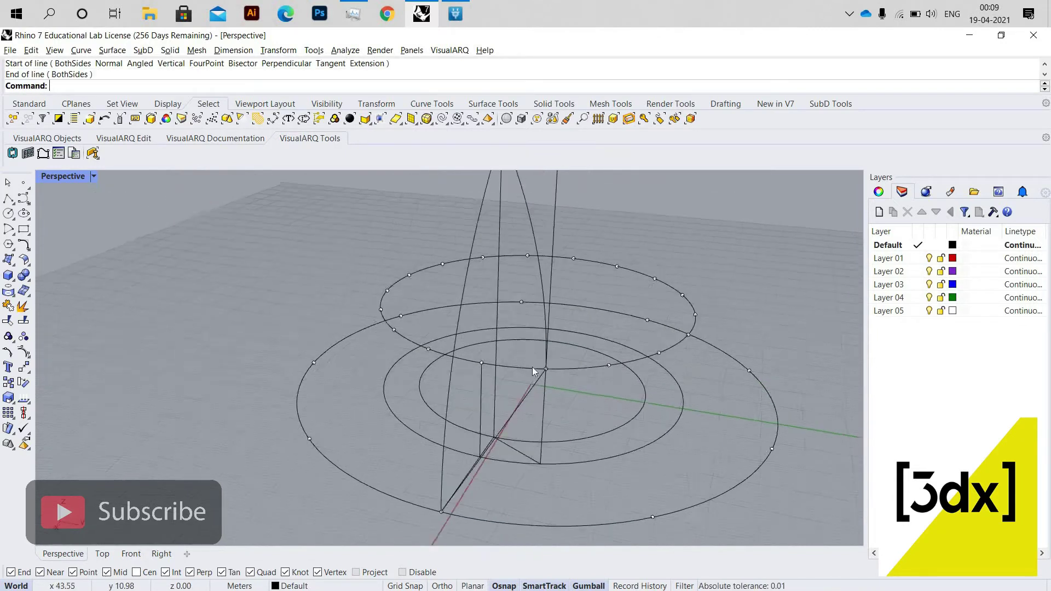
{"action": "scroll", "coordinate": [532, 367], "scroll_direction": "up", "scroll_amount": 4}
{"action": "scroll", "coordinate": [481, 462], "scroll_direction": "down", "scroll_amount": 4}
{"action": "scroll", "coordinate": [407, 490], "scroll_direction": "up", "scroll_amount": 4}
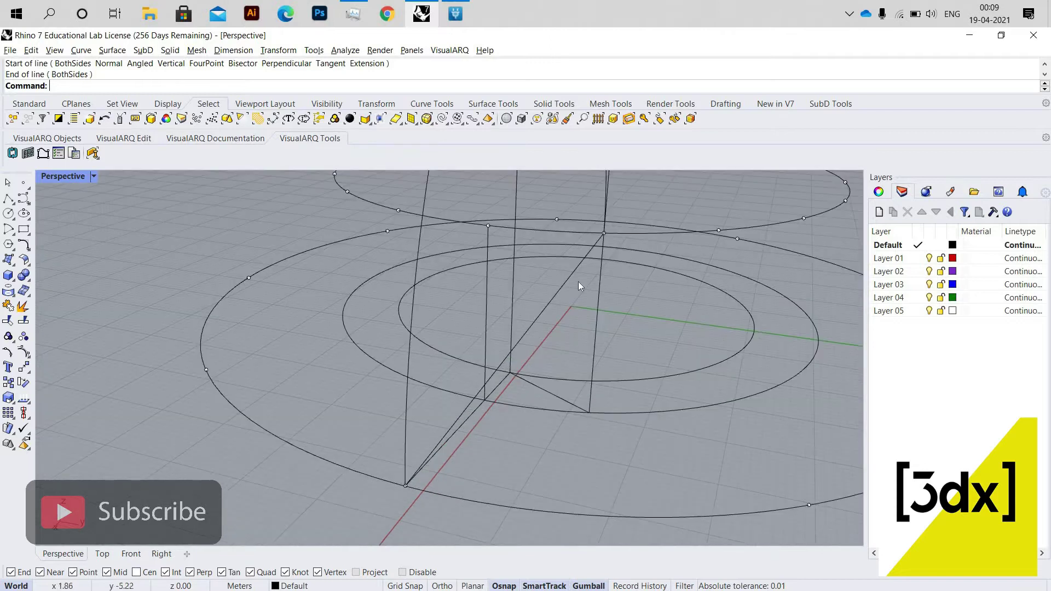
{"action": "scroll", "coordinate": [553, 356], "scroll_direction": "down", "scroll_amount": 3}
{"action": "scroll", "coordinate": [551, 346], "scroll_direction": "up", "scroll_amount": 5}
{"action": "left_click", "coordinate": [551, 346]}
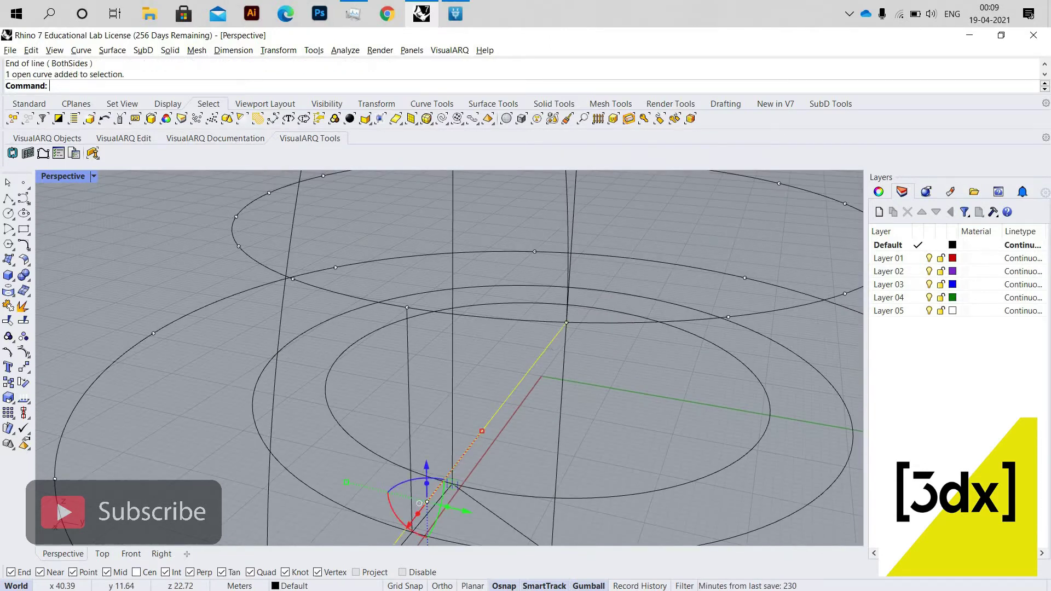
{"action": "type", "text": "y"}
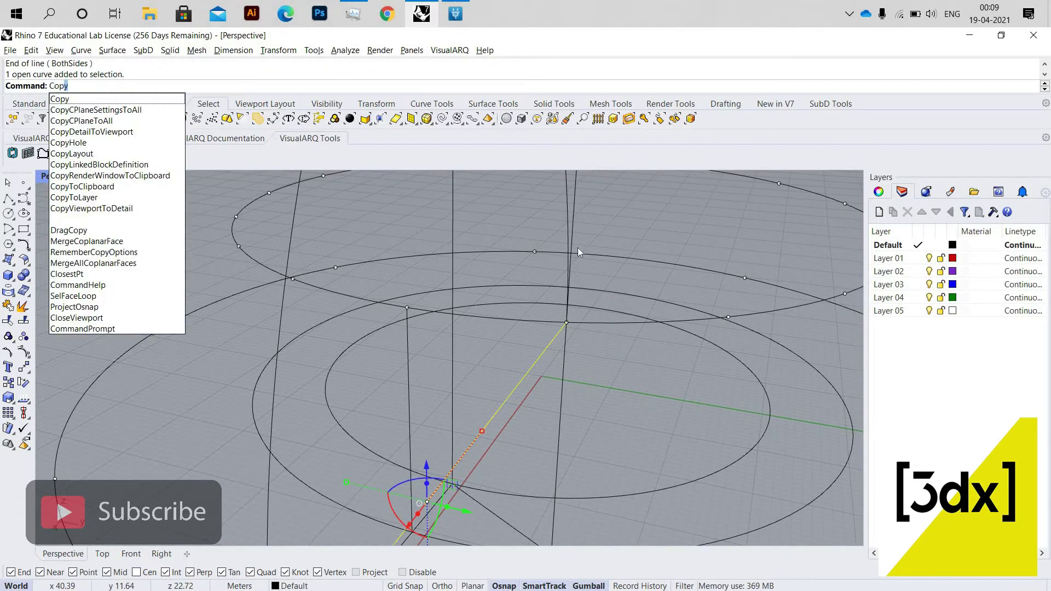
{"action": "scroll", "coordinate": [577, 247], "scroll_direction": "down", "scroll_amount": 4}
{"action": "key", "text": "Escape"}
Step: Hide the new arc between the topmost circle and the larger raised circle
{"action": "left_click", "coordinate": [563, 246]}
{"action": "middle_click", "coordinate": [564, 247]}
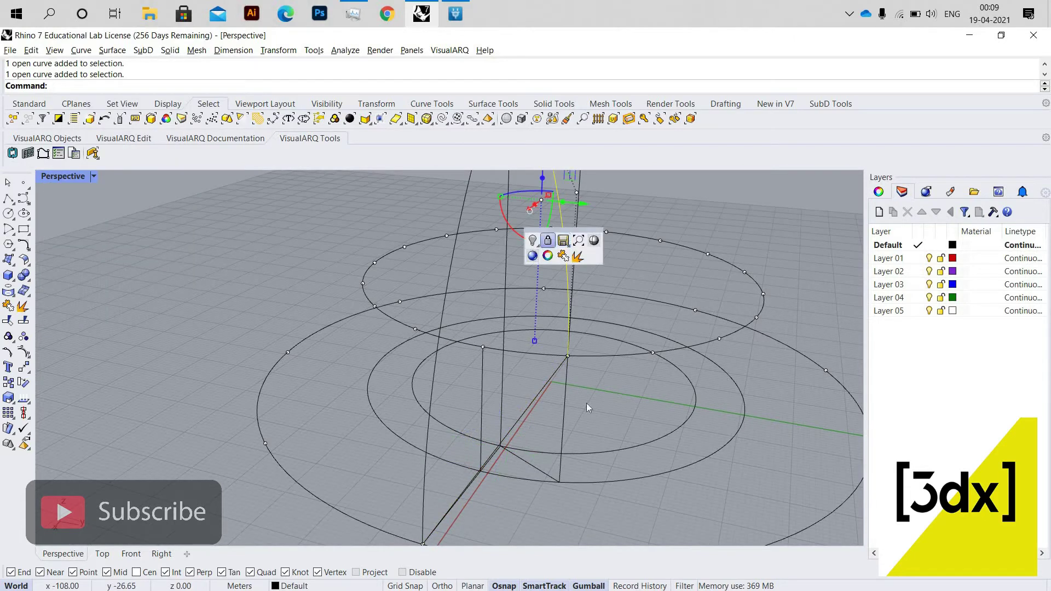
{"action": "key", "text": "ctrl+h"}
Step: Copy the slanted line about 3.57 m up from its upper end along the long guide line, and show the hidden arc again
{"action": "scroll", "coordinate": [532, 341], "scroll_direction": "up", "scroll_amount": 2}
{"action": "left_click", "coordinate": [537, 341]}
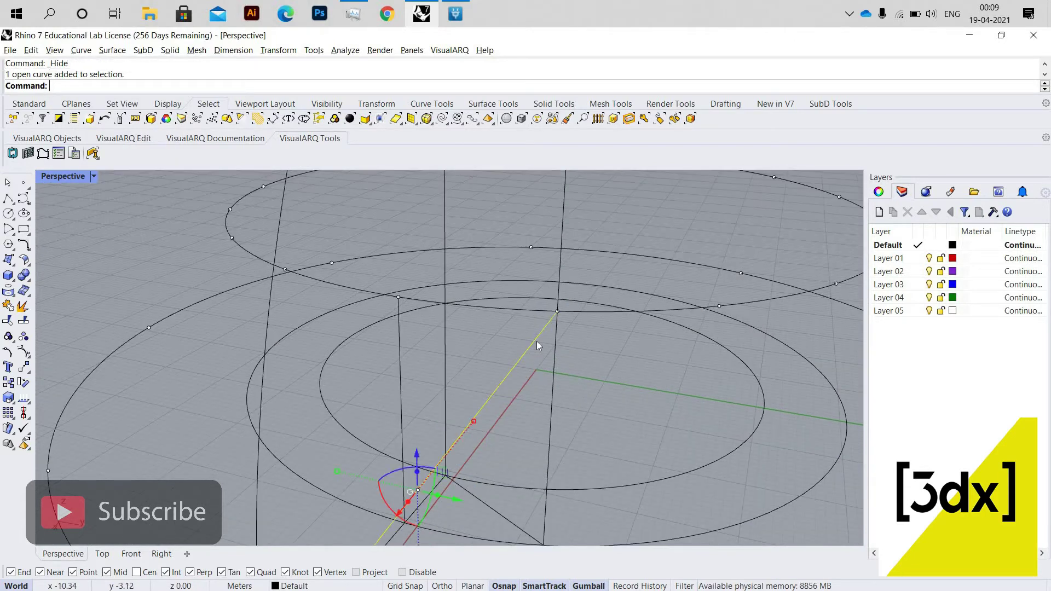
{"action": "key", "text": "Return"}
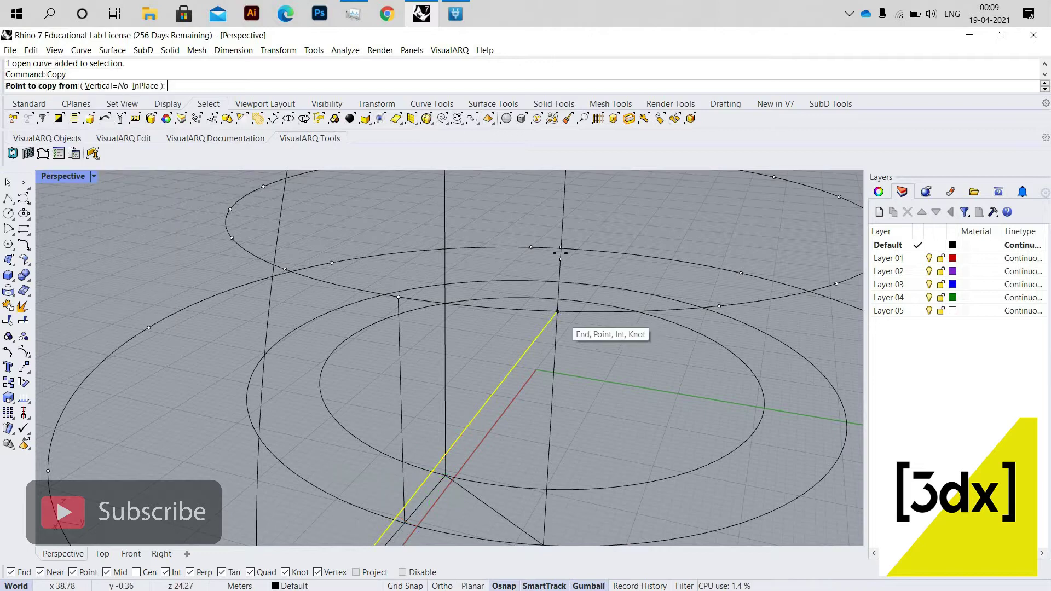
{"action": "left_click", "coordinate": [557, 312]}
{"action": "left_click", "coordinate": [574, 266]}
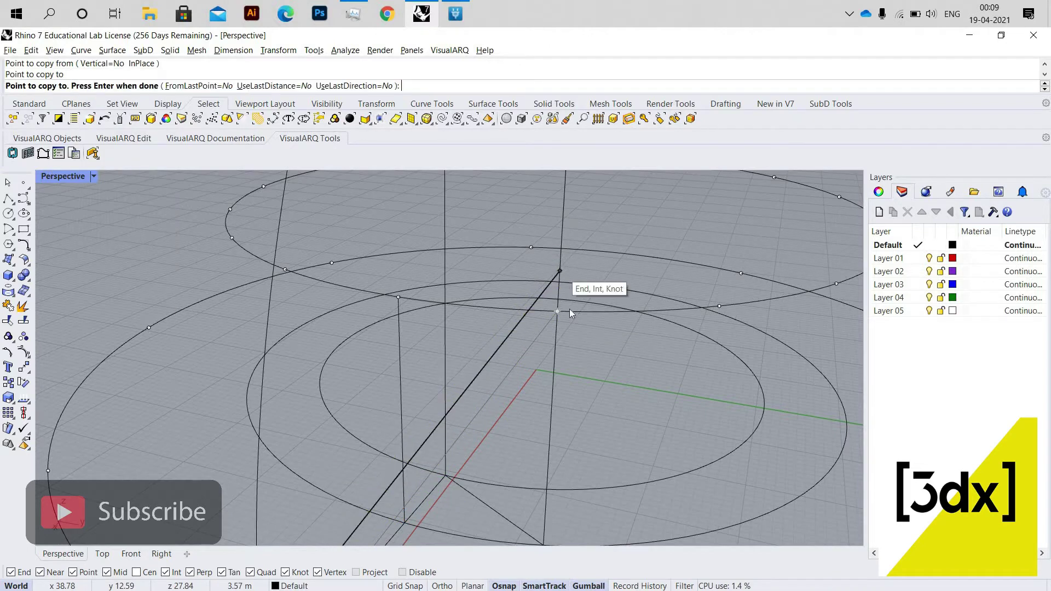
{"action": "key", "text": "Return"}
{"action": "key", "text": "Escape"}
{"action": "middle_click", "coordinate": [548, 340]}
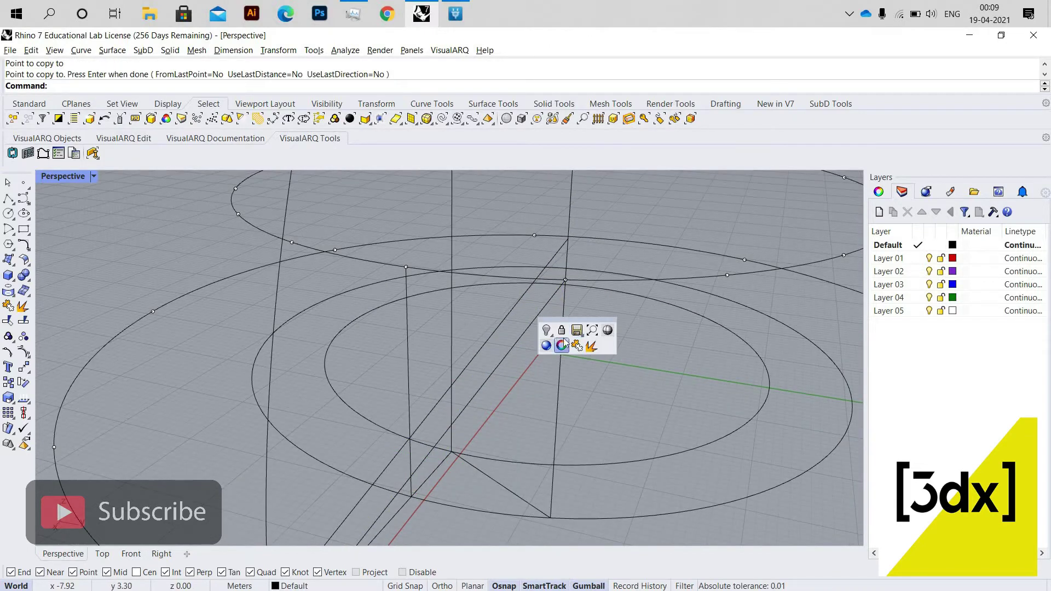
{"action": "left_click", "coordinate": [550, 334]}
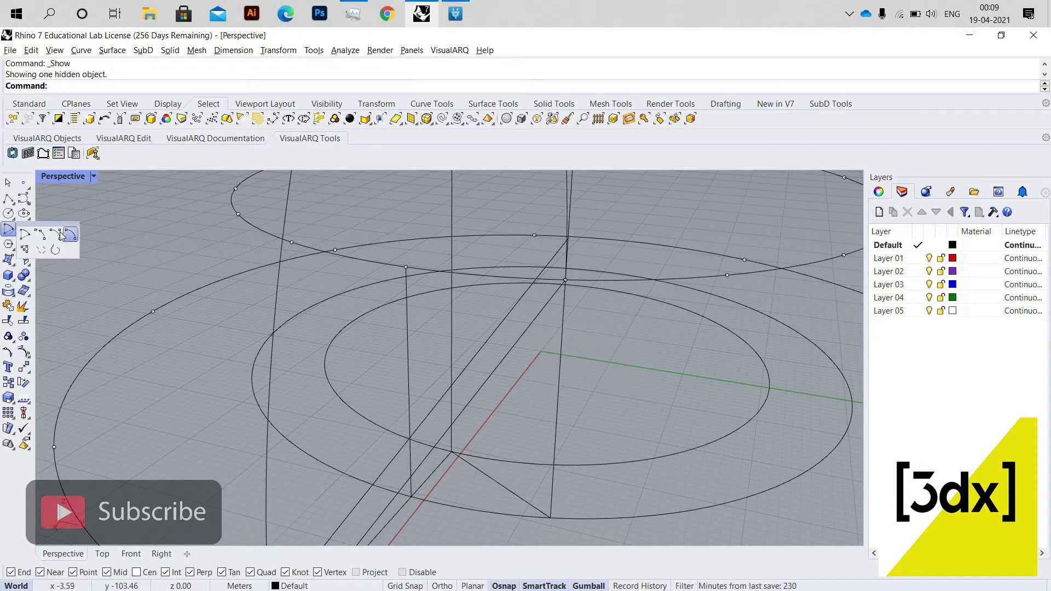
Step: Draw an arc from the outer base circle's division point to the slanted line's upper end, with its start direction at the raised copy's midpoint
{"action": "left_click", "coordinate": [57, 235]}
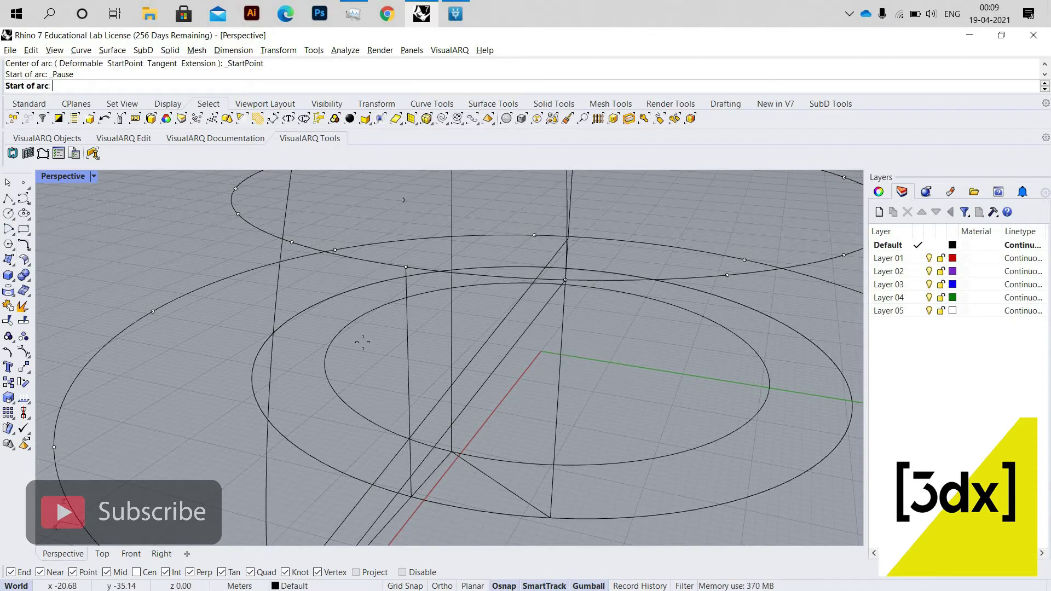
{"action": "scroll", "coordinate": [362, 342], "scroll_direction": "down", "scroll_amount": 6}
{"action": "left_click", "coordinate": [366, 376]}
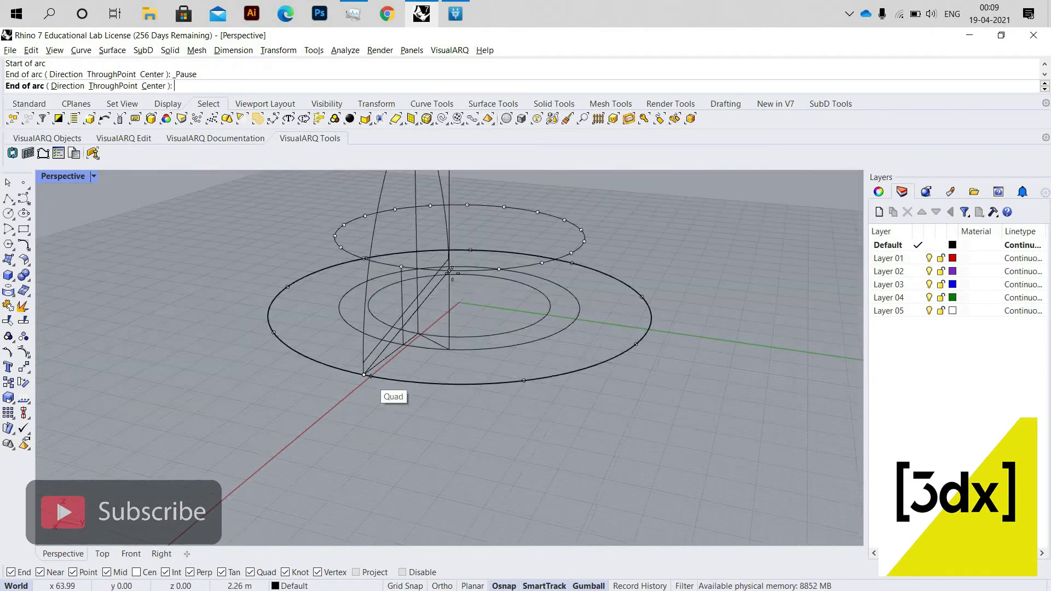
{"action": "scroll", "coordinate": [450, 280], "scroll_direction": "up", "scroll_amount": 5}
{"action": "left_click", "coordinate": [451, 281]}
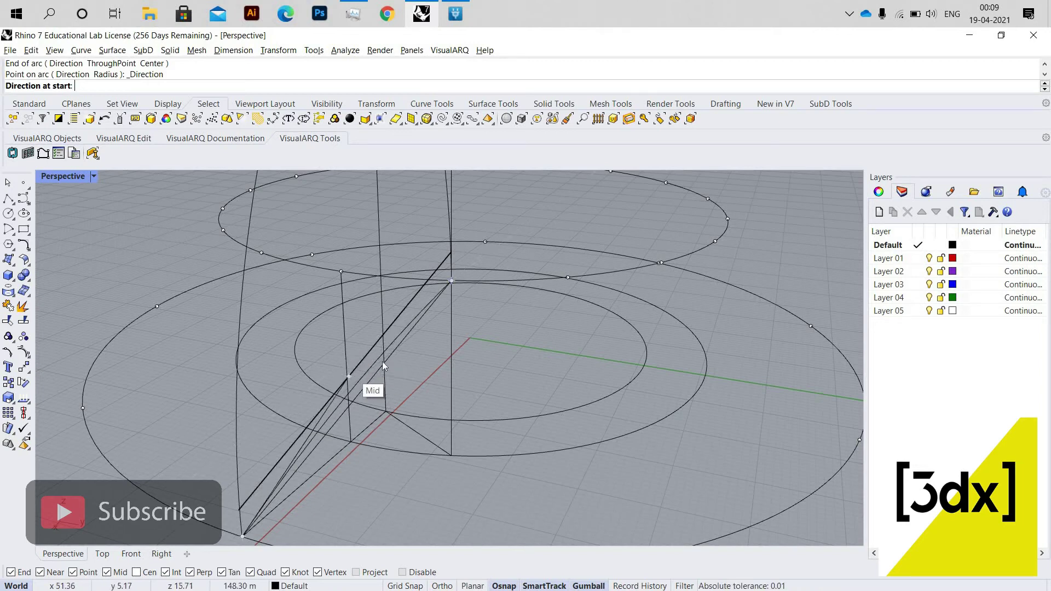
{"action": "left_click", "coordinate": [383, 363]}
{"action": "scroll", "coordinate": [382, 375], "scroll_direction": "up", "scroll_amount": 2}
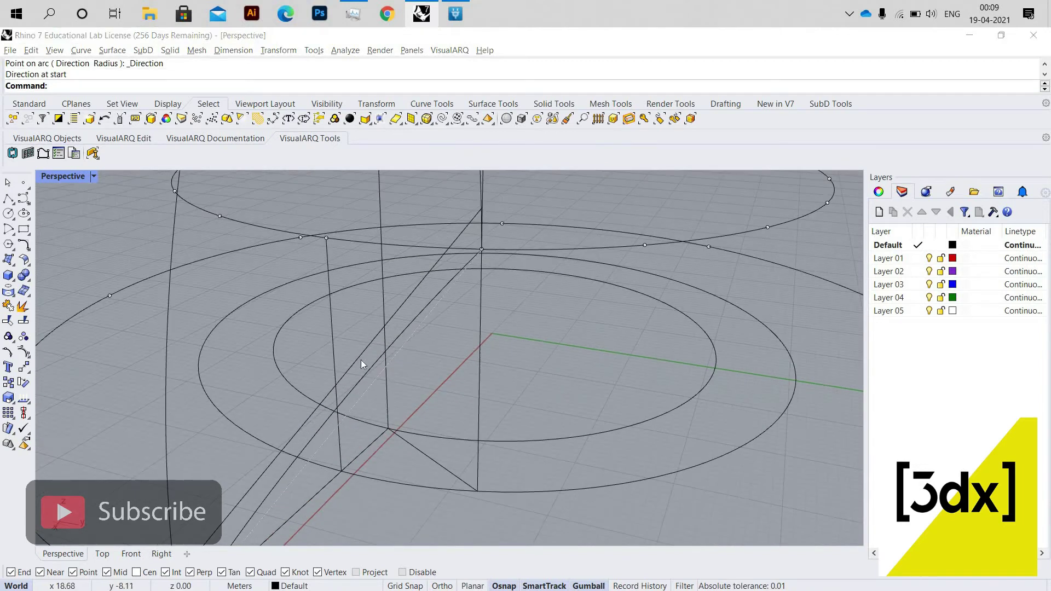
Step: Delete the raised copy of the slanted line, the long guide line above the larger raised circle and the short guide line at the topmost circle
{"action": "left_click", "coordinate": [362, 363]}
{"action": "key", "text": "Delete"}
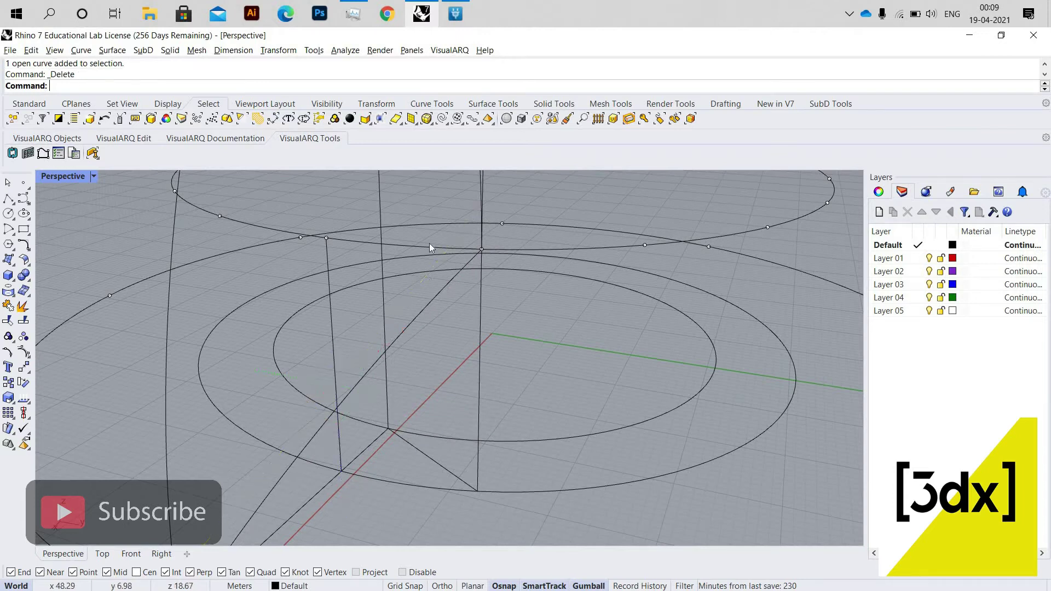
{"action": "scroll", "coordinate": [427, 274], "scroll_direction": "down", "scroll_amount": 3}
{"action": "scroll", "coordinate": [446, 250], "scroll_direction": "down", "scroll_amount": 1}
{"action": "right_click_drag", "start_coordinate": [445, 251], "coordinate": [439, 192]}
{"action": "scroll", "coordinate": [439, 192], "scroll_direction": "up", "scroll_amount": 1}
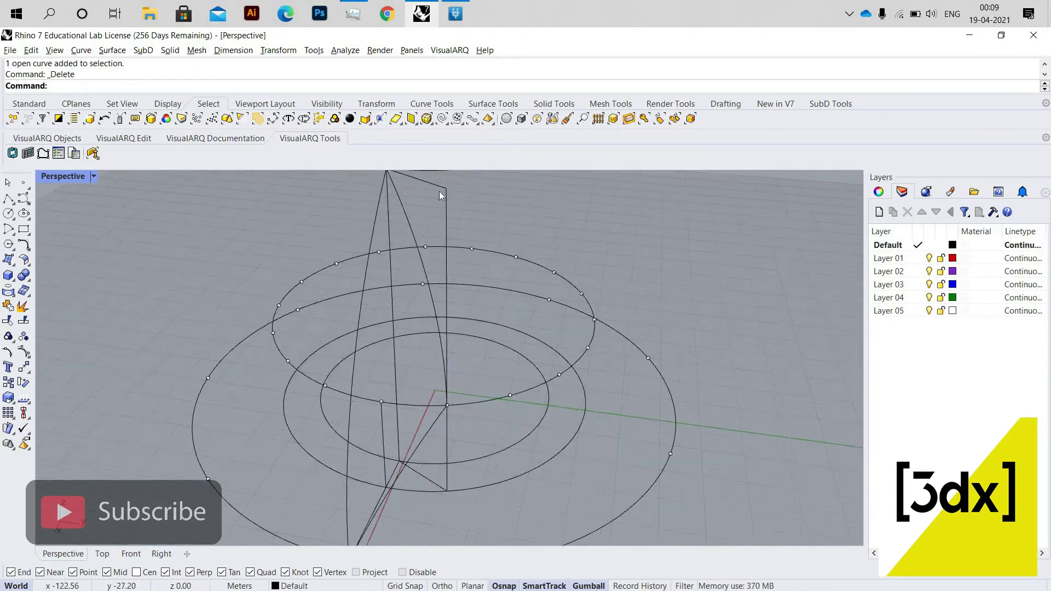
{"action": "left_click", "coordinate": [446, 196]}
{"action": "key", "text": "Delete"}
{"action": "left_click", "coordinate": [429, 183]}
{"action": "key", "text": "Delete"}
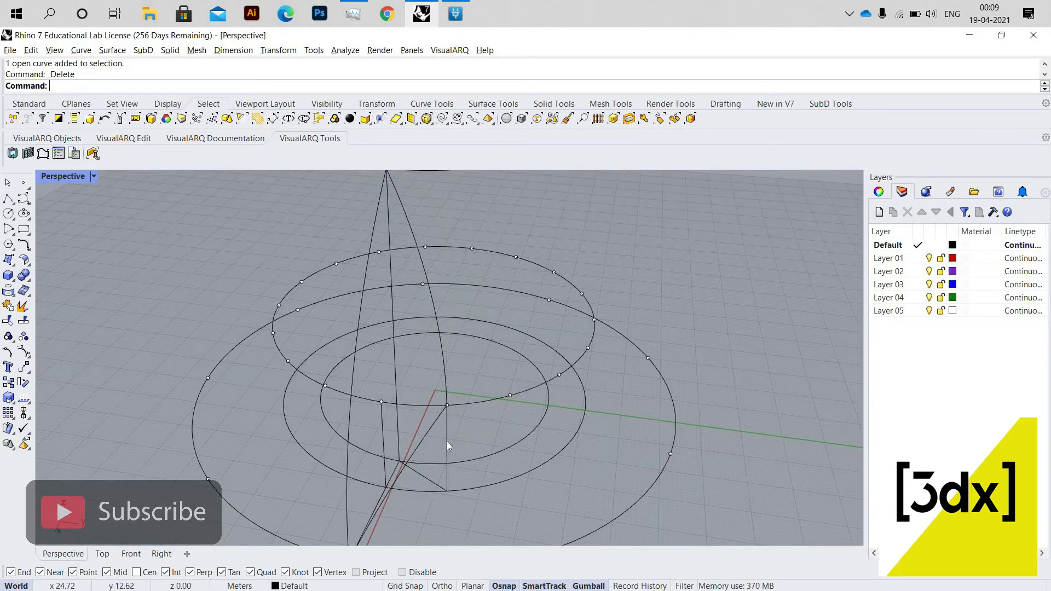
Step: Delete the second short vertical line and the base-plane line joining its foot to the tall vertical line
{"action": "left_click", "coordinate": [447, 470]}
{"action": "key", "text": "Delete"}
{"action": "left_click", "coordinate": [432, 481]}
{"action": "key", "text": "Delete"}
Step: Create a Patch surface from the two arcs and the slanted line, using 10 U spans and 10 V spans
{"action": "scroll", "coordinate": [448, 430], "scroll_direction": "down", "scroll_amount": 4}
{"action": "right_click_drag", "start_coordinate": [448, 424], "coordinate": [404, 407]}
{"action": "right_click_drag", "start_coordinate": [431, 282], "coordinate": [467, 262]}
{"action": "scroll", "coordinate": [512, 265], "scroll_direction": "up", "scroll_amount": 4}
{"action": "left_click", "coordinate": [473, 299]}
{"action": "right_click_drag", "start_coordinate": [432, 328], "coordinate": [424, 364]}
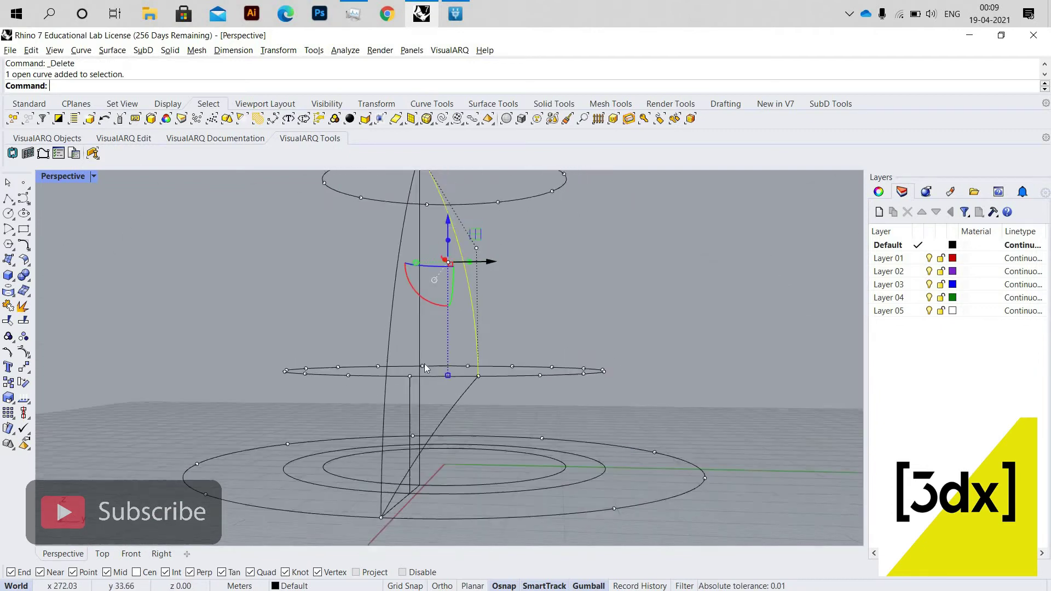
{"action": "scroll", "coordinate": [425, 368], "scroll_direction": "down", "scroll_amount": 3}
{"action": "left_click", "coordinate": [405, 359]}
{"action": "right_click_drag", "start_coordinate": [433, 413], "coordinate": [435, 391]}
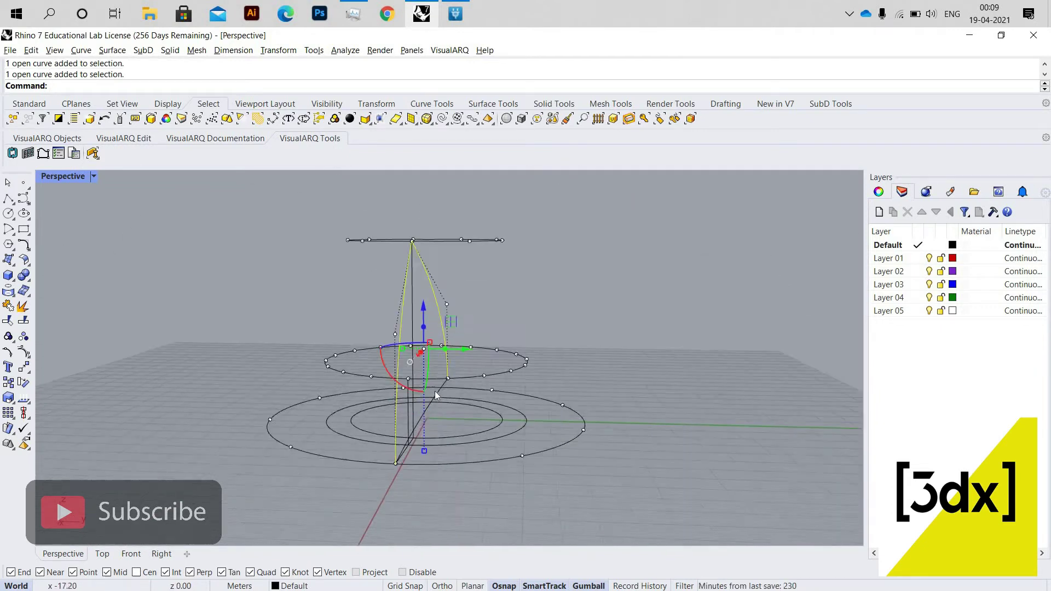
{"action": "scroll", "coordinate": [434, 391], "scroll_direction": "up", "scroll_amount": 2}
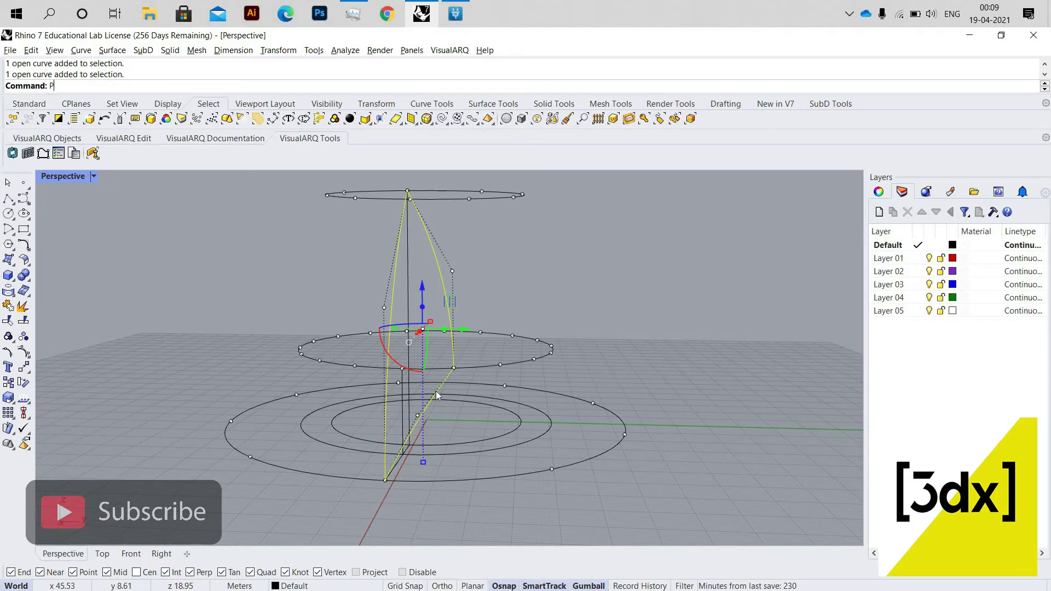
{"action": "type", "text": "Patch"}
{"action": "key", "text": "Return"}
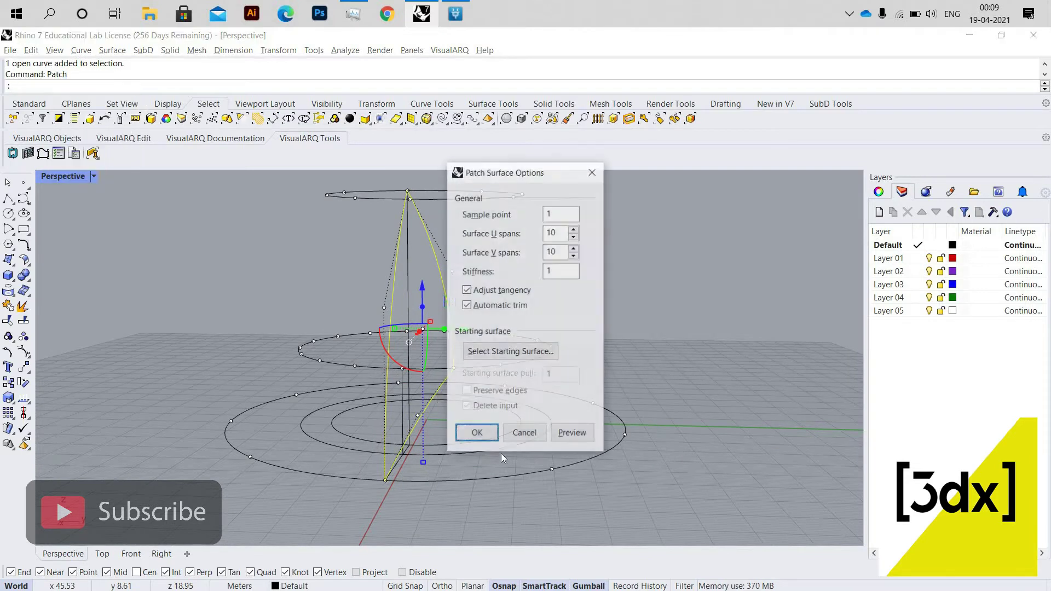
{"action": "left_click", "coordinate": [474, 433]}
Step: Mirror a copy of the patch surface about the radial base line that starts at the outer circle's division point
{"action": "right_click_drag", "start_coordinate": [692, 371], "coordinate": [575, 454]}
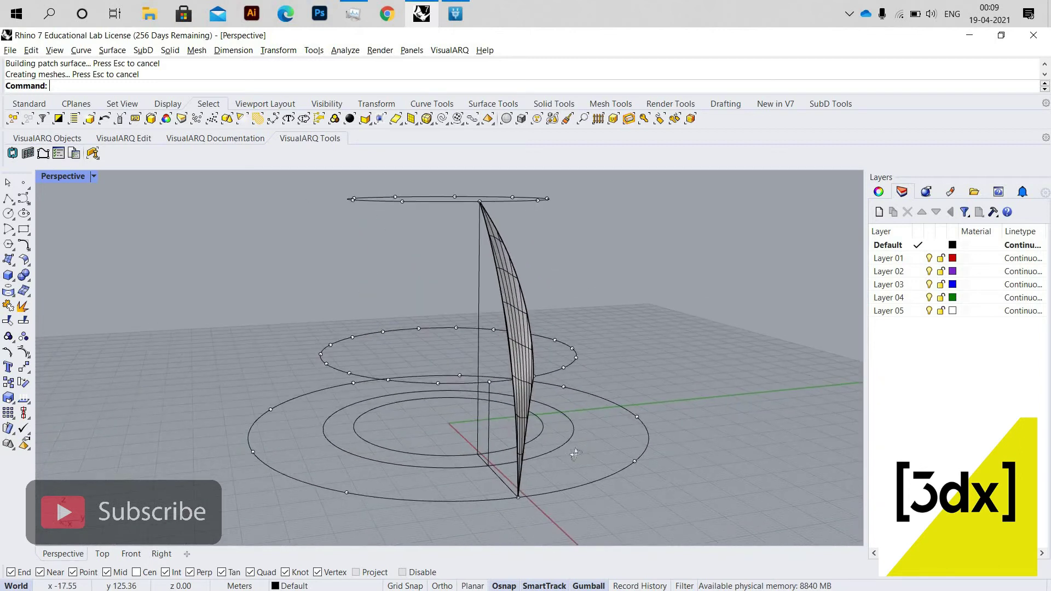
{"action": "right_click_drag", "start_coordinate": [462, 369], "coordinate": [421, 356]}
{"action": "left_click", "coordinate": [468, 367]}
{"action": "scroll", "coordinate": [442, 374], "scroll_direction": "down", "scroll_amount": 4}
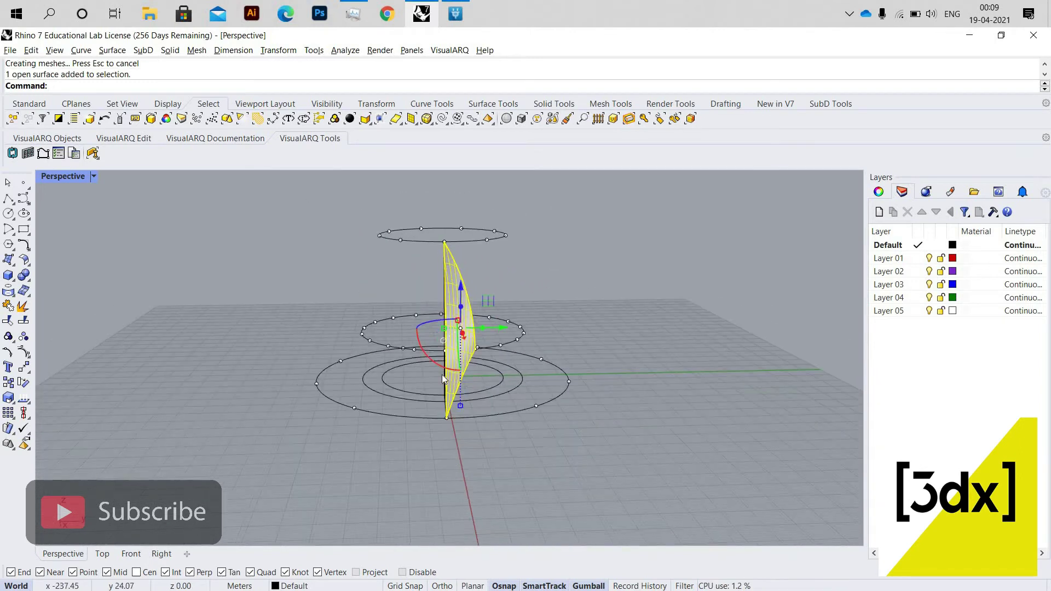
{"action": "scroll", "coordinate": [462, 392], "scroll_direction": "up", "scroll_amount": 6}
{"action": "scroll", "coordinate": [462, 393], "scroll_direction": "up", "scroll_amount": 4}
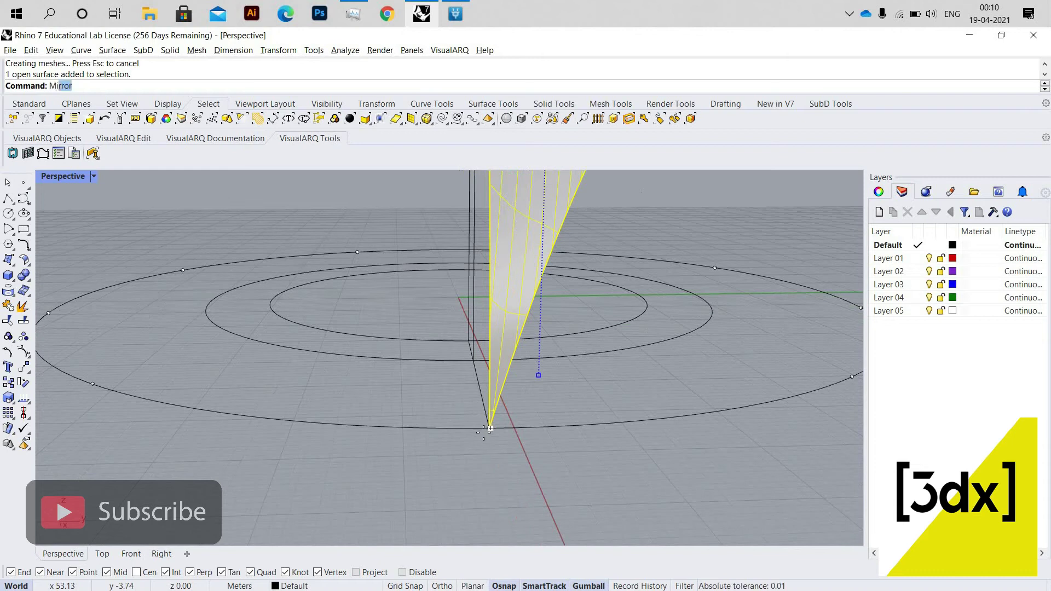
{"action": "left_click", "coordinate": [466, 379]}
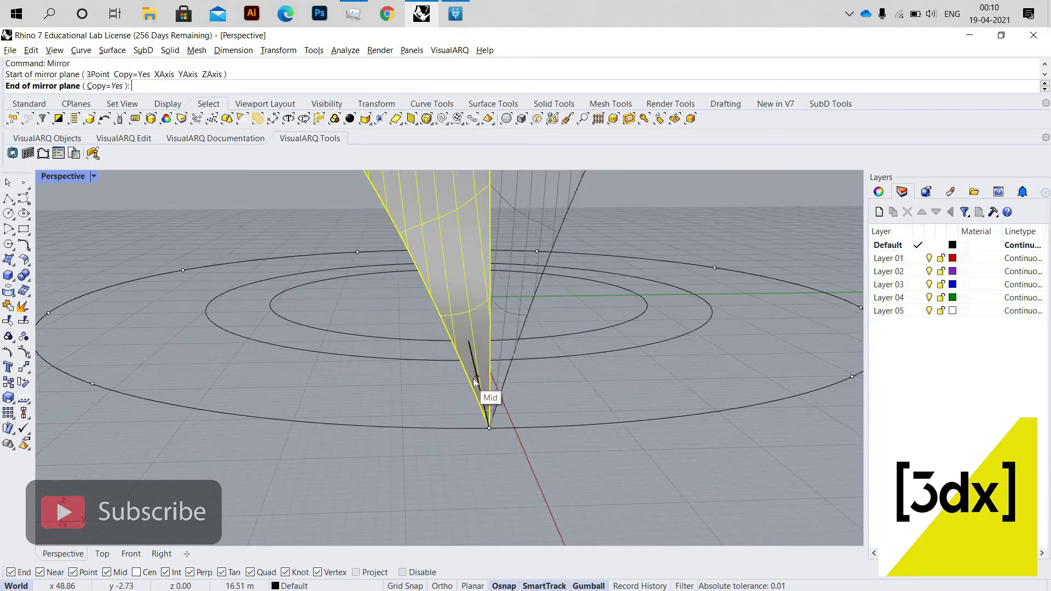
{"action": "left_click", "coordinate": [477, 376]}
{"action": "scroll", "coordinate": [477, 323], "scroll_direction": "down", "scroll_amount": 9}
{"action": "key", "text": "Escape"}
Step: Try to join the original patch surface and its mirrored copy into one petal
{"action": "right_click_drag", "start_coordinate": [510, 300], "coordinate": [478, 327]}
{"action": "scroll", "coordinate": [507, 305], "scroll_direction": "up", "scroll_amount": 4}
{"action": "left_click", "coordinate": [506, 306]}
{"action": "left_click", "coordinate": [455, 328], "text": "shift"}
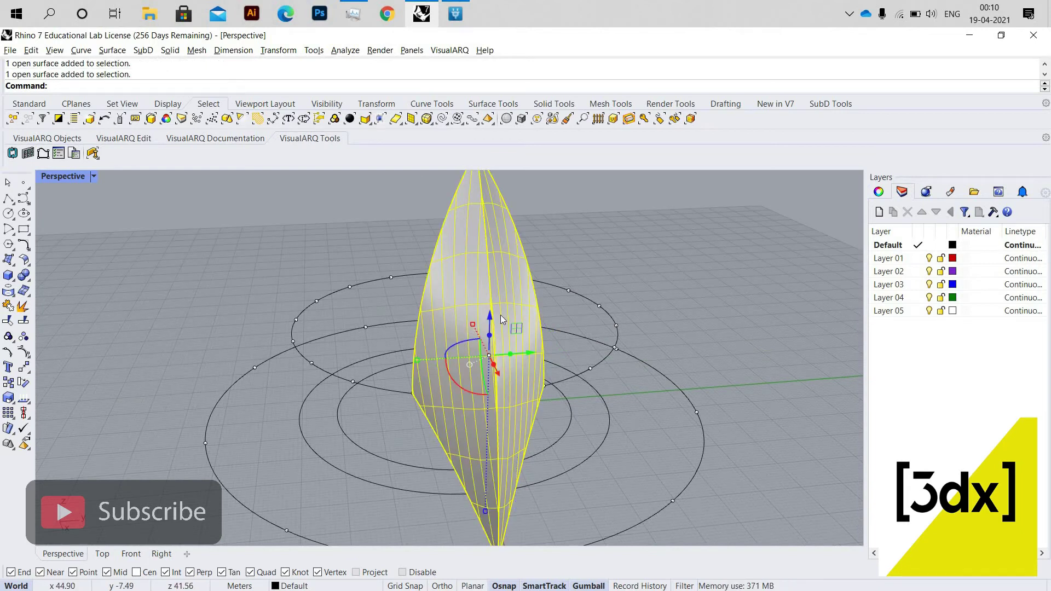
{"action": "key", "text": "ctrl+j"}
{"action": "left_click", "coordinate": [485, 328]}
{"action": "scroll", "coordinate": [508, 350], "scroll_direction": "down", "scroll_amount": 5}
{"action": "key", "text": "Escape"}
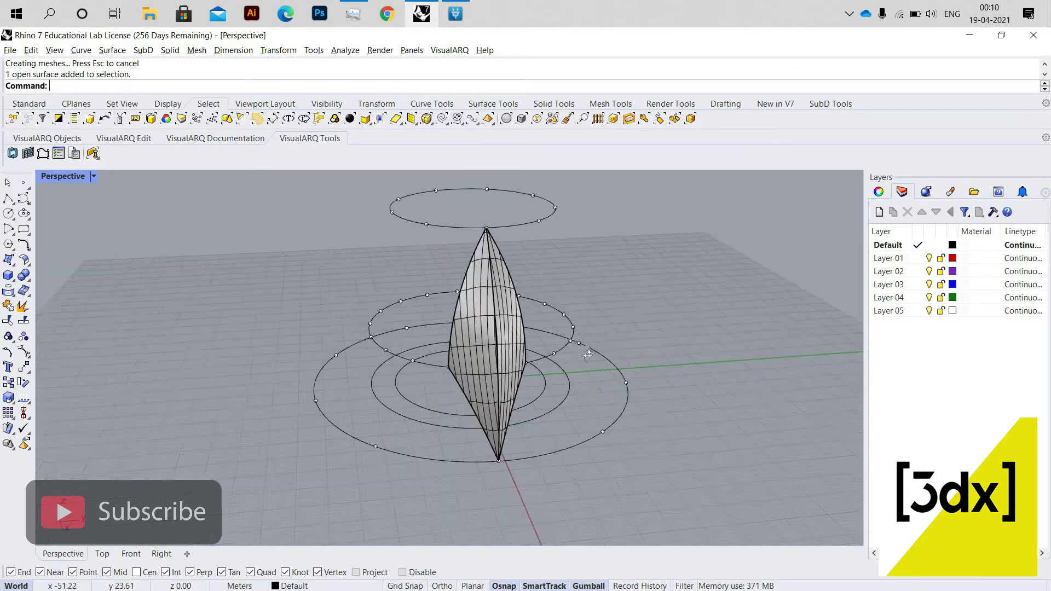
{"action": "right_click_drag", "start_coordinate": [510, 349], "coordinate": [449, 369]}
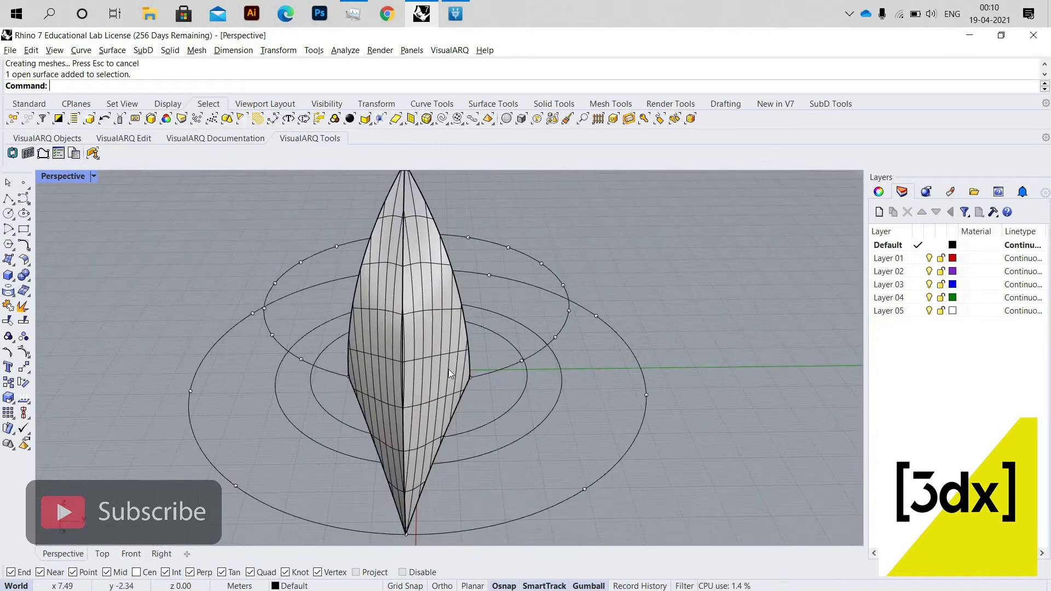
{"action": "left_click", "coordinate": [392, 375]}
{"action": "left_click", "coordinate": [448, 369], "text": "shift"}
{"action": "scroll", "coordinate": [506, 389], "scroll_direction": "down", "scroll_amount": 6}
{"action": "right_click_drag", "start_coordinate": [569, 389], "coordinate": [537, 434]}
{"action": "key", "text": "Escape"}
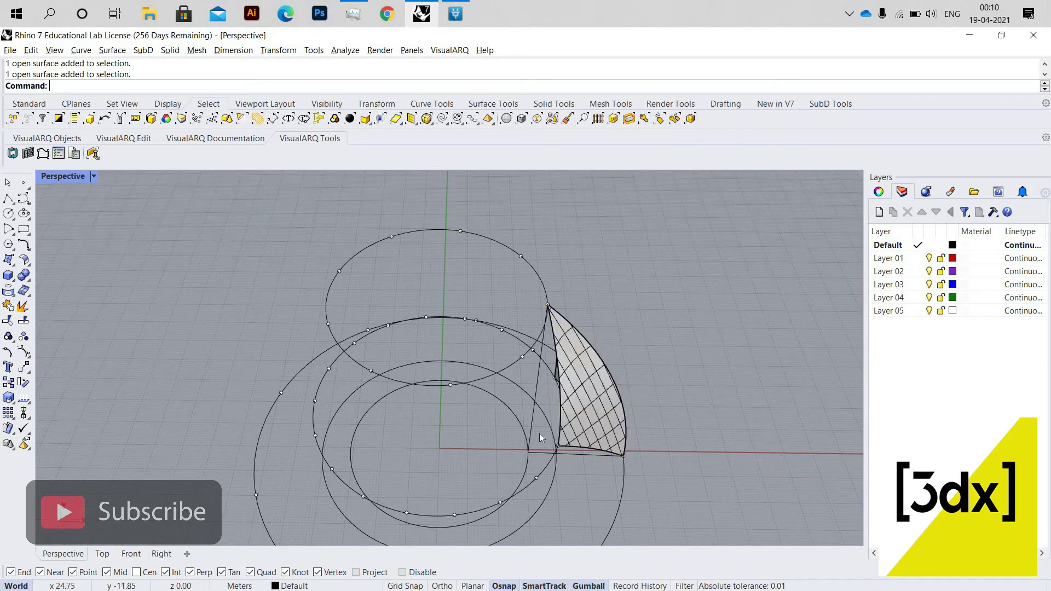
Step: Draw a line from the radial base line's inner end on the innermost circle to the origin at 0,0
{"action": "scroll", "coordinate": [540, 435], "scroll_direction": "up", "scroll_amount": 5}
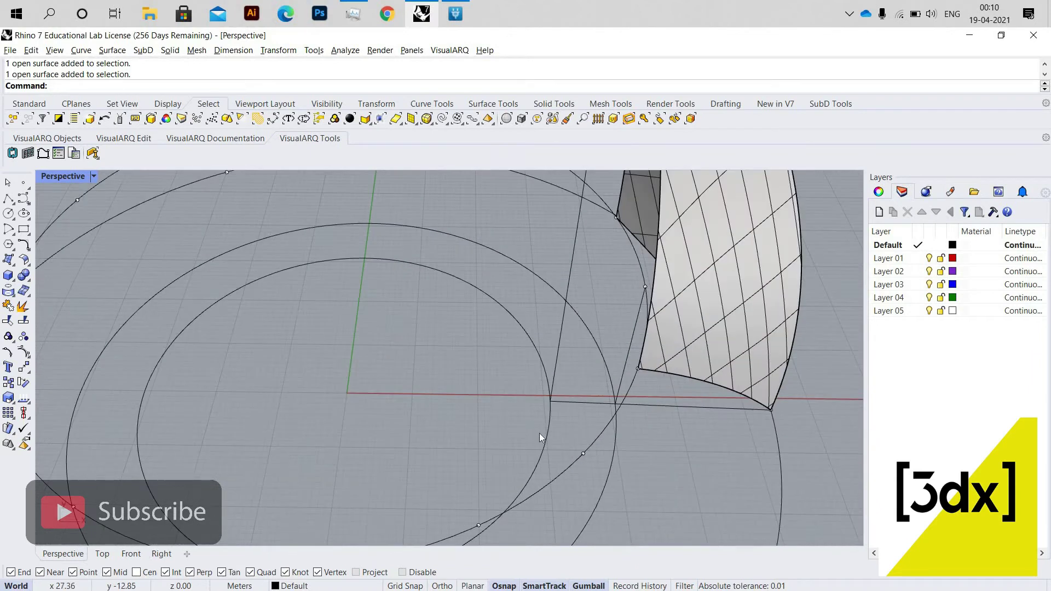
{"action": "key", "text": "Return"}
{"action": "left_click", "coordinate": [552, 406]}
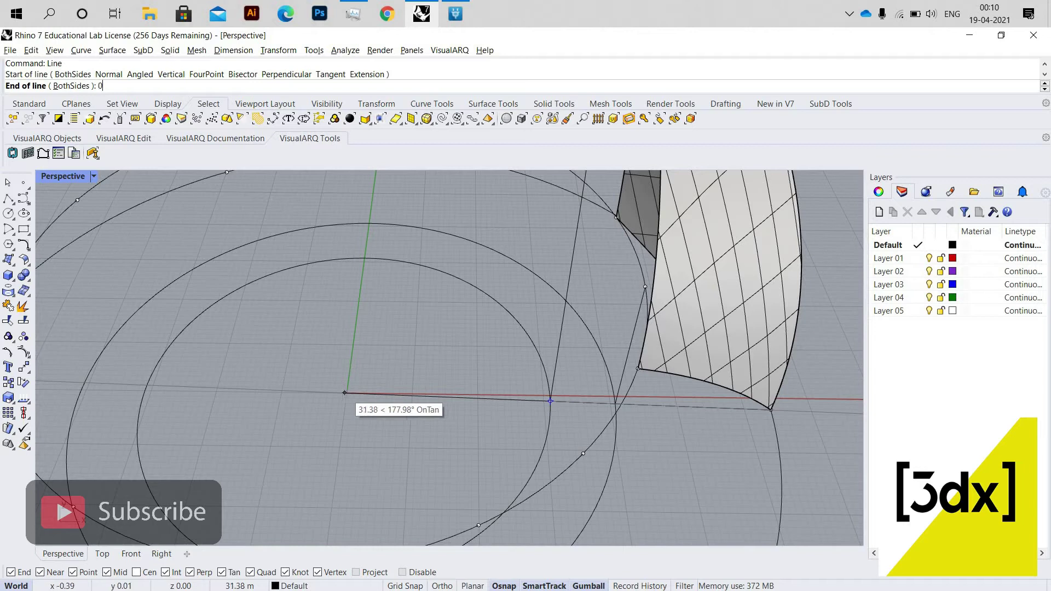
{"action": "type", "text": "0,0"}
{"action": "key", "text": "Return"}
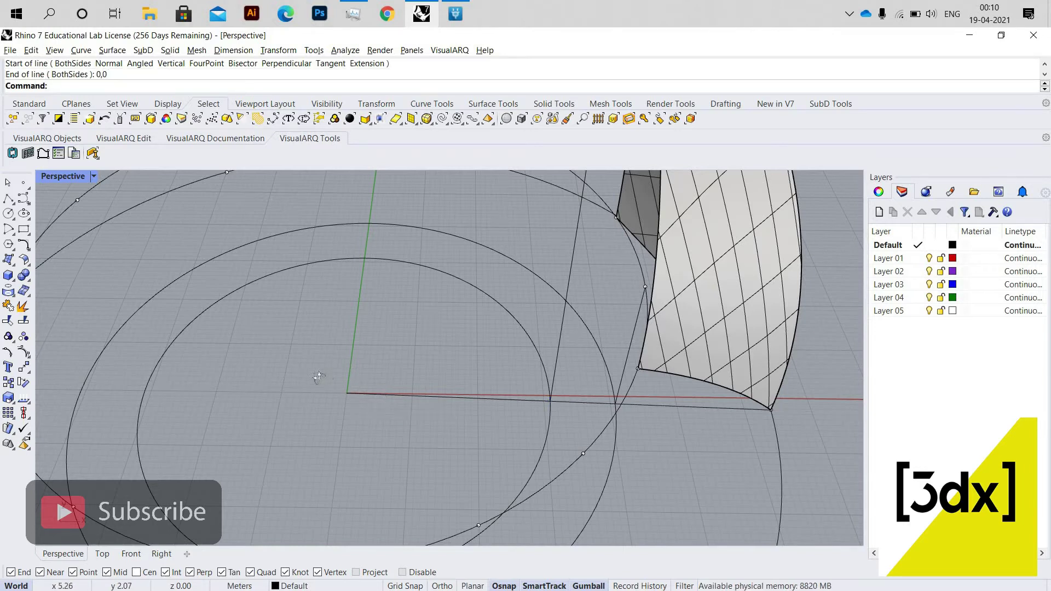
Step: Polar array both petal surfaces around the origin with 9 items over a 360-degree fill angle
{"action": "scroll", "coordinate": [319, 377], "scroll_direction": "down", "scroll_amount": 5}
{"action": "right_click_drag", "start_coordinate": [345, 356], "coordinate": [553, 322]}
{"action": "left_click", "coordinate": [548, 323]}
{"action": "right_click_drag", "start_coordinate": [447, 351], "coordinate": [356, 373], "text": "shift"}
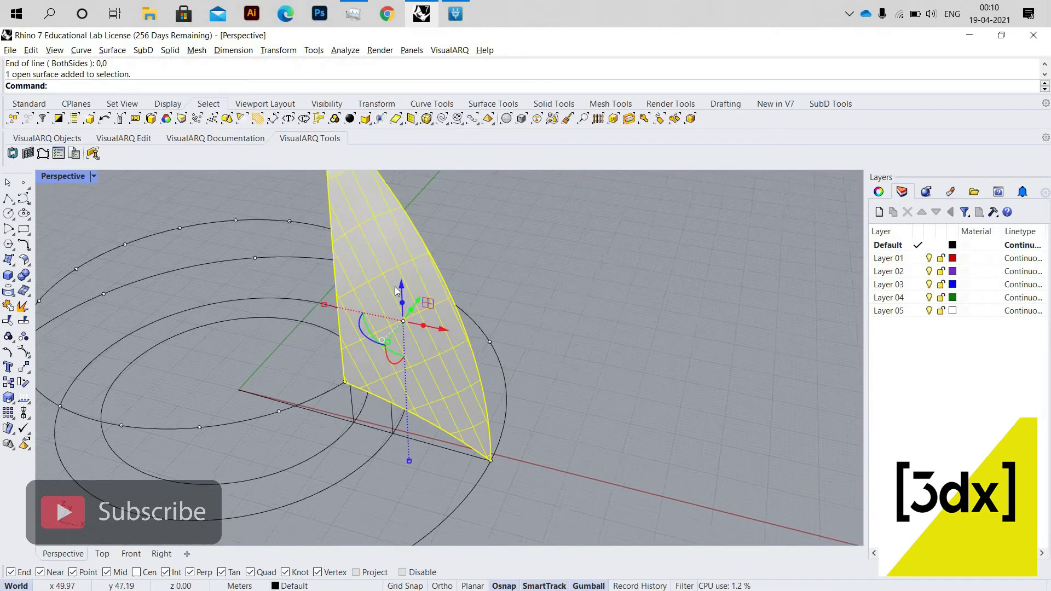
{"action": "right_click_drag", "start_coordinate": [397, 291], "coordinate": [377, 334]}
{"action": "left_click", "coordinate": [414, 382], "text": "shift"}
{"action": "mouse_move", "coordinate": [489, 376]}
{"action": "right_mouse_down"}
{"action": "mouse_move", "coordinate": [447, 403]}
{"action": "mouse_move", "coordinate": [492, 395]}
{"action": "right_mouse_up"}
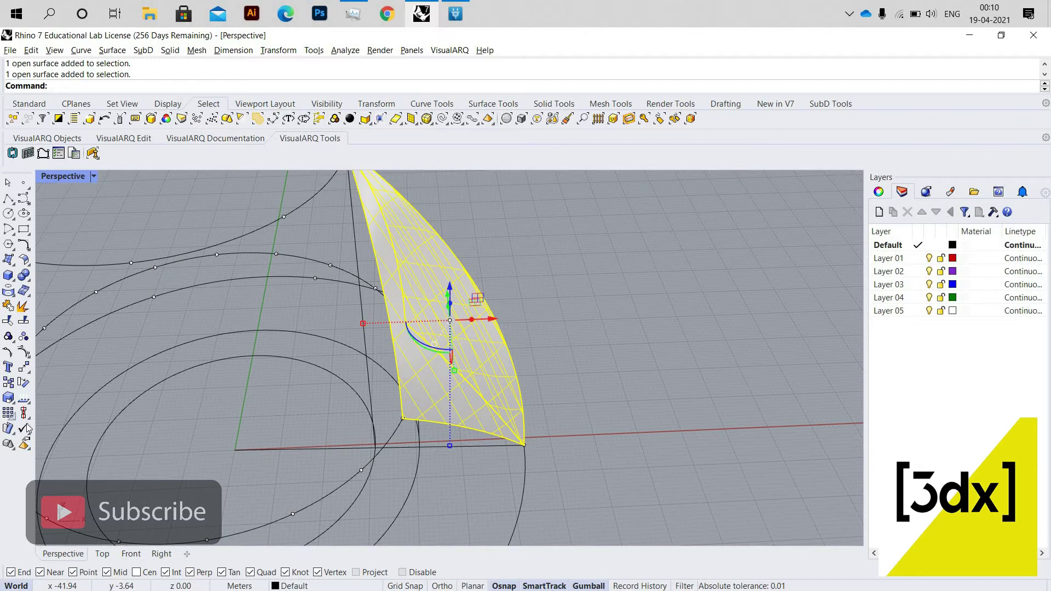
{"action": "left_click", "coordinate": [43, 422]}
{"action": "left_click", "coordinate": [40, 419]}
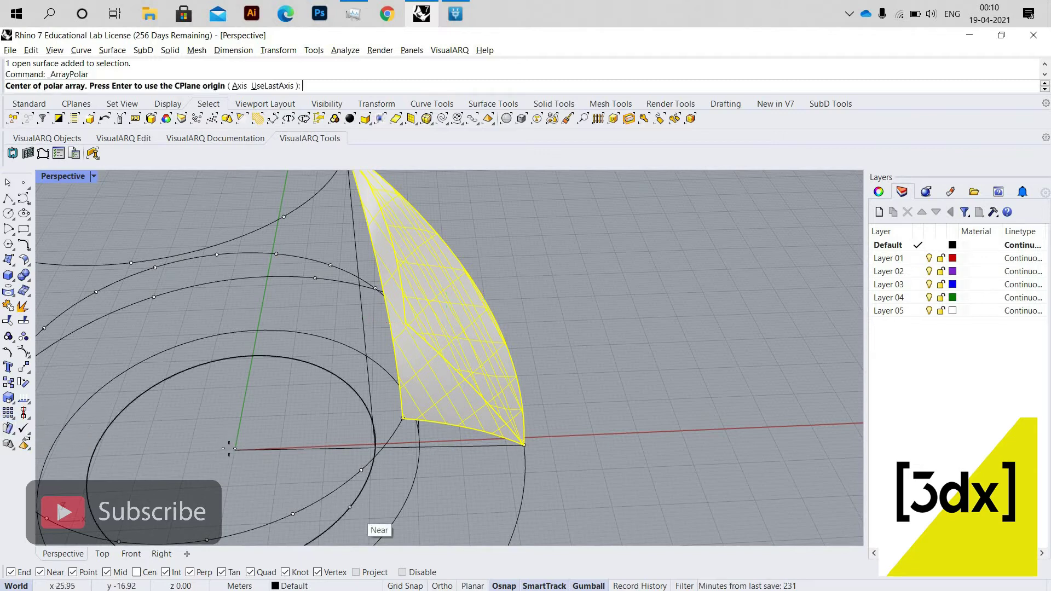
{"action": "left_click", "coordinate": [428, 463]}
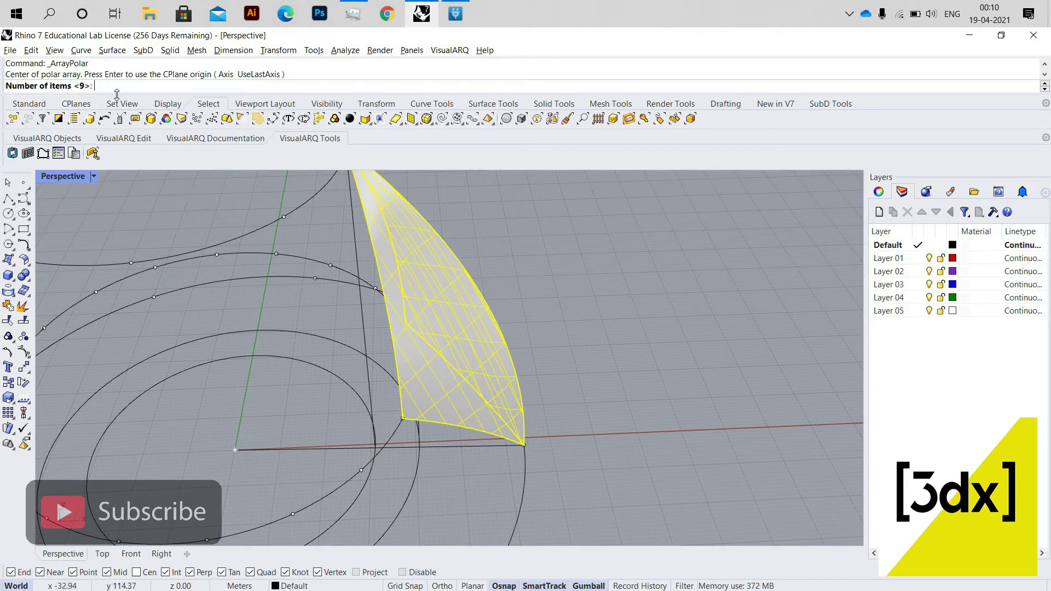
{"action": "key", "text": "Return"}
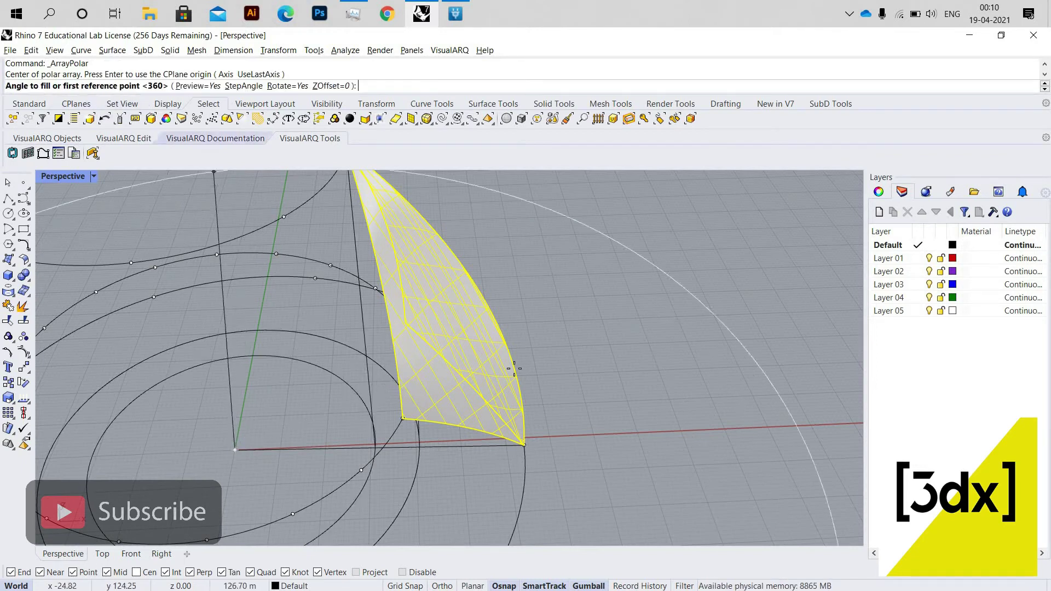
{"action": "key", "text": "Return"}
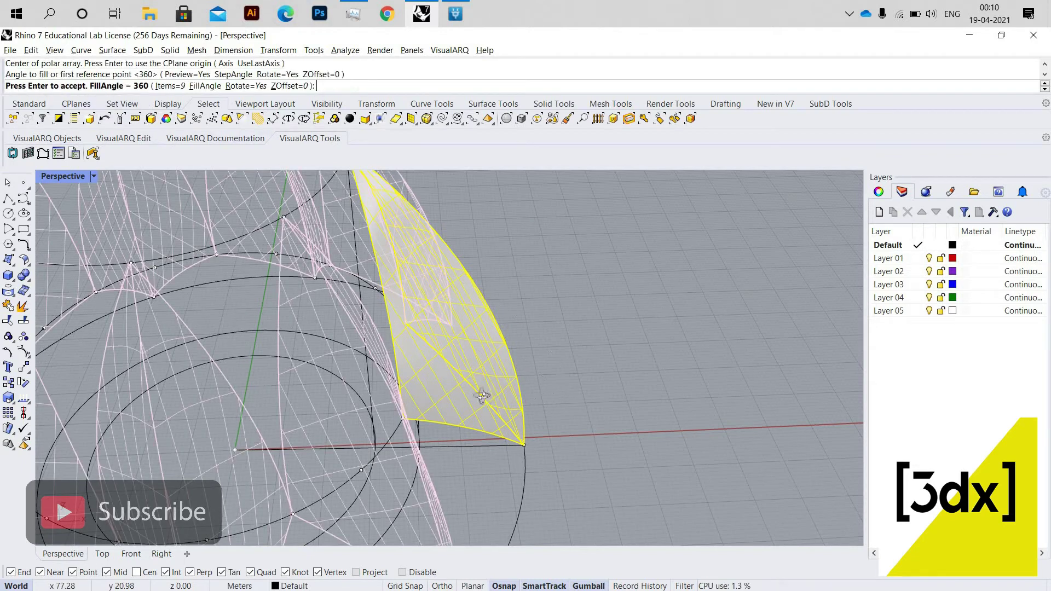
{"action": "scroll", "coordinate": [406, 382], "scroll_direction": "down", "scroll_amount": 5}
{"action": "mouse_move", "coordinate": [406, 382]}
{"action": "right_mouse_down"}
{"action": "mouse_move", "coordinate": [512, 380]}
{"action": "mouse_move", "coordinate": [439, 366]}
{"action": "right_mouse_up"}
{"action": "key", "text": "Return"}
Step: Examine the arrayed petals from several sides, picking individual surfaces around the ring
{"action": "right_click_drag", "start_coordinate": [390, 326], "coordinate": [335, 300]}
{"action": "right_click_drag", "start_coordinate": [590, 399], "coordinate": [609, 399]}
{"action": "left_click", "coordinate": [610, 399]}
{"action": "right_click_drag", "start_coordinate": [680, 384], "coordinate": [485, 398]}
{"action": "scroll", "coordinate": [438, 304], "scroll_direction": "up", "scroll_amount": 4}
{"action": "left_click", "coordinate": [438, 326]}
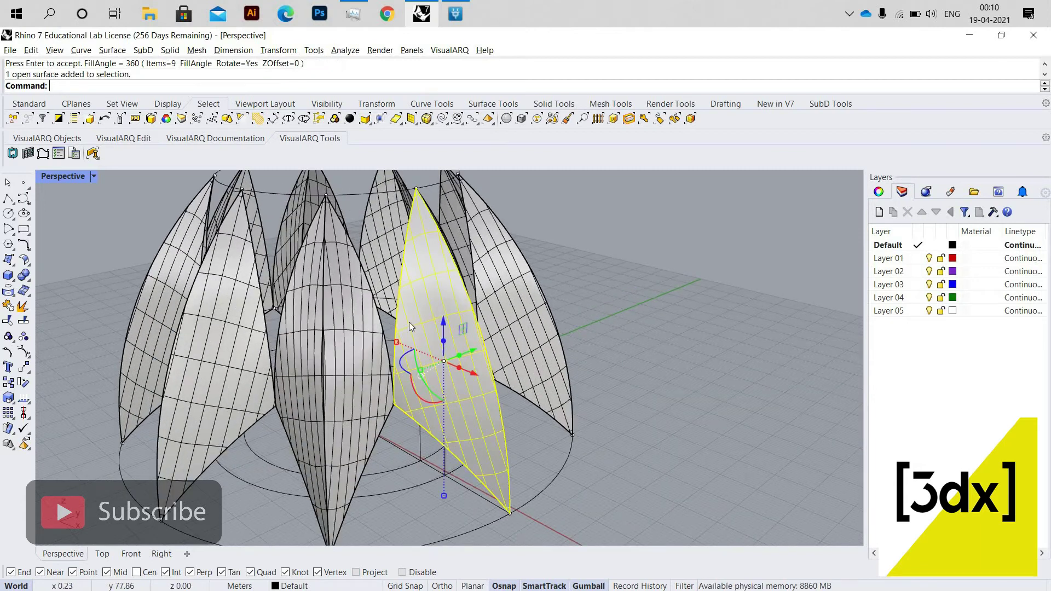
{"action": "right_click_drag", "start_coordinate": [409, 322], "coordinate": [312, 324]}
{"action": "left_click", "coordinate": [413, 353], "text": "shift"}
{"action": "left_click", "coordinate": [487, 367], "text": "shift"}
{"action": "right_click_drag", "start_coordinate": [646, 335], "coordinate": [410, 364]}
{"action": "left_click", "coordinate": [472, 356], "text": "shift"}
{"action": "left_click", "coordinate": [538, 357], "text": "shift"}
{"action": "scroll", "coordinate": [490, 378], "scroll_direction": "down", "scroll_amount": 4}
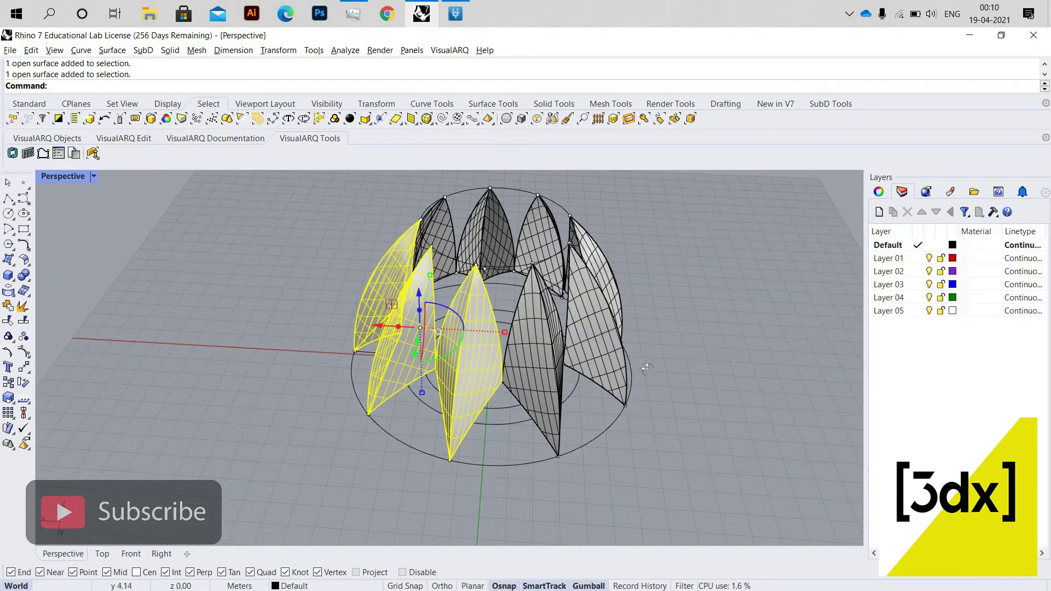
{"action": "right_click_drag", "start_coordinate": [547, 390], "coordinate": [492, 378]}
{"action": "left_click", "coordinate": [609, 387]}
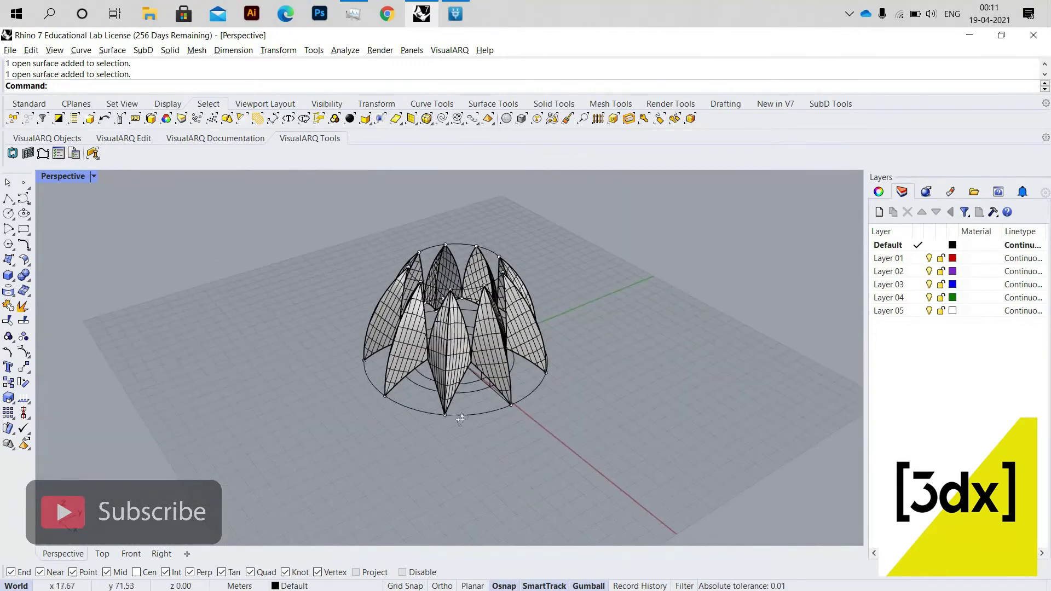
Step: Move the innermost base circle, its radius line from the origin and the topmost circle along the X axis, clear of the petals
{"action": "scroll", "coordinate": [486, 380], "scroll_direction": "up", "scroll_amount": 5}
{"action": "scroll", "coordinate": [472, 382], "scroll_direction": "down", "scroll_amount": 3}
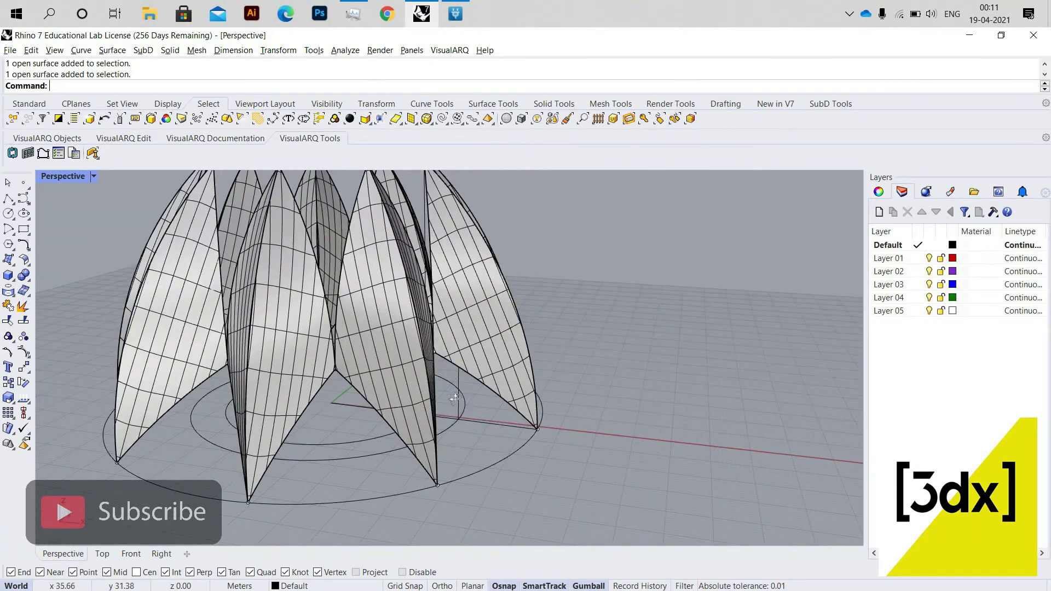
{"action": "scroll", "coordinate": [452, 446], "scroll_direction": "down", "scroll_amount": 3}
{"action": "right_click_drag", "start_coordinate": [452, 445], "coordinate": [472, 402]}
{"action": "scroll", "coordinate": [474, 401], "scroll_direction": "up", "scroll_amount": 6}
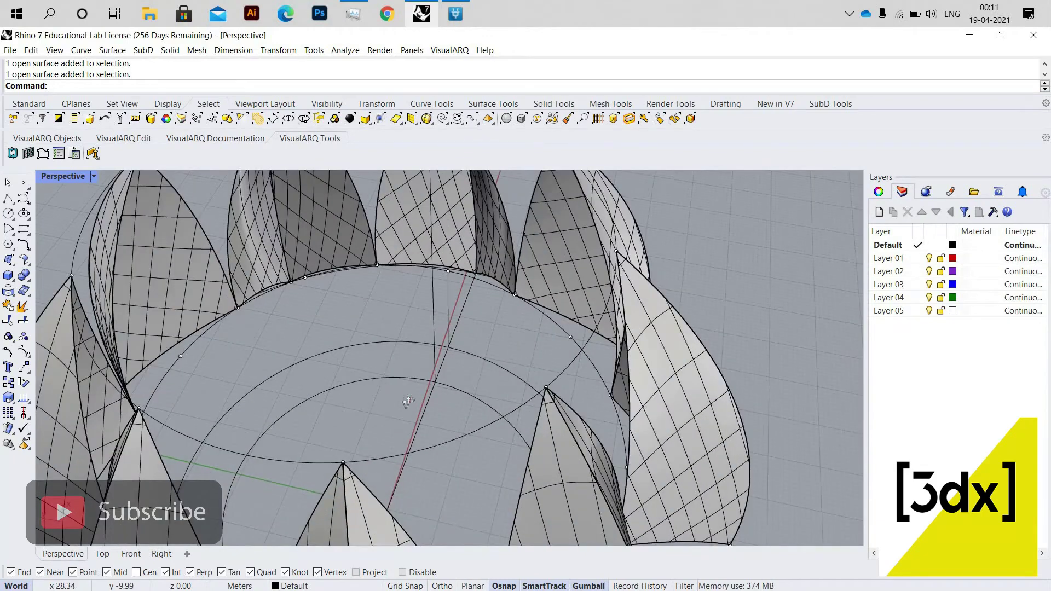
{"action": "left_click", "coordinate": [367, 383]}
{"action": "right_click_drag", "start_coordinate": [367, 383], "coordinate": [396, 333]}
{"action": "scroll", "coordinate": [395, 333], "scroll_direction": "down", "scroll_amount": 5}
{"action": "scroll", "coordinate": [368, 427], "scroll_direction": "up", "scroll_amount": 5}
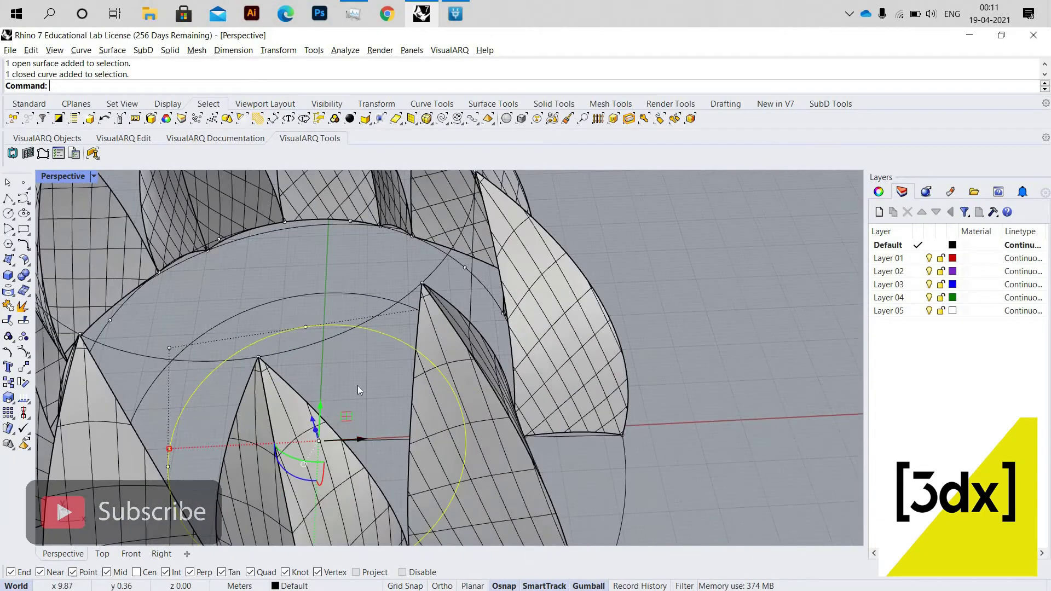
{"action": "scroll", "coordinate": [359, 389], "scroll_direction": "up", "scroll_amount": 6}
{"action": "left_click", "coordinate": [398, 437], "text": "shift"}
{"action": "scroll", "coordinate": [395, 383], "scroll_direction": "down", "scroll_amount": 7}
{"action": "left_click", "coordinate": [394, 374], "text": "shift"}
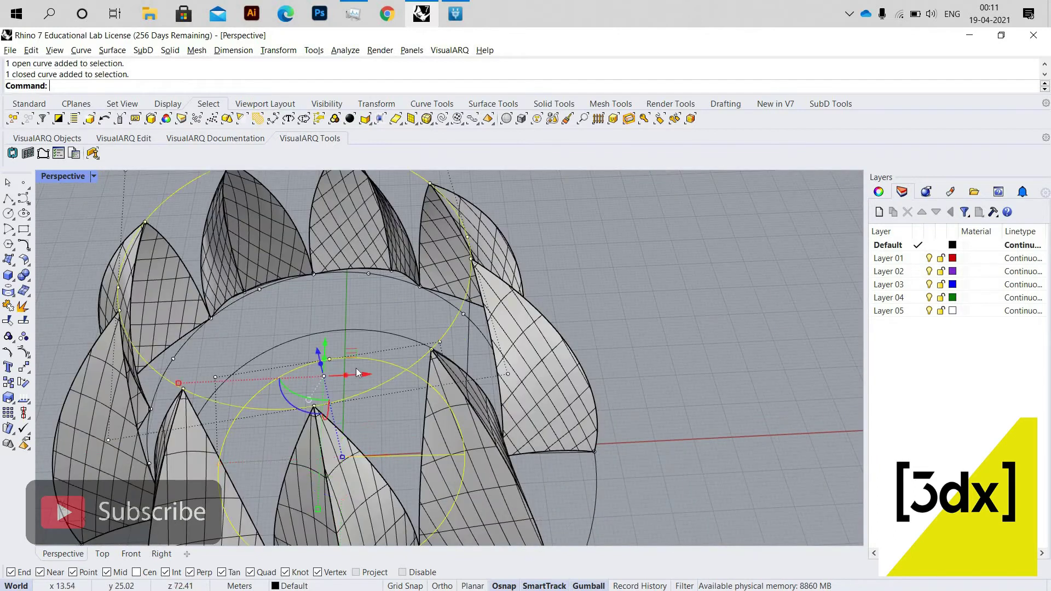
{"action": "scroll", "coordinate": [359, 376], "scroll_direction": "down", "scroll_amount": 3}
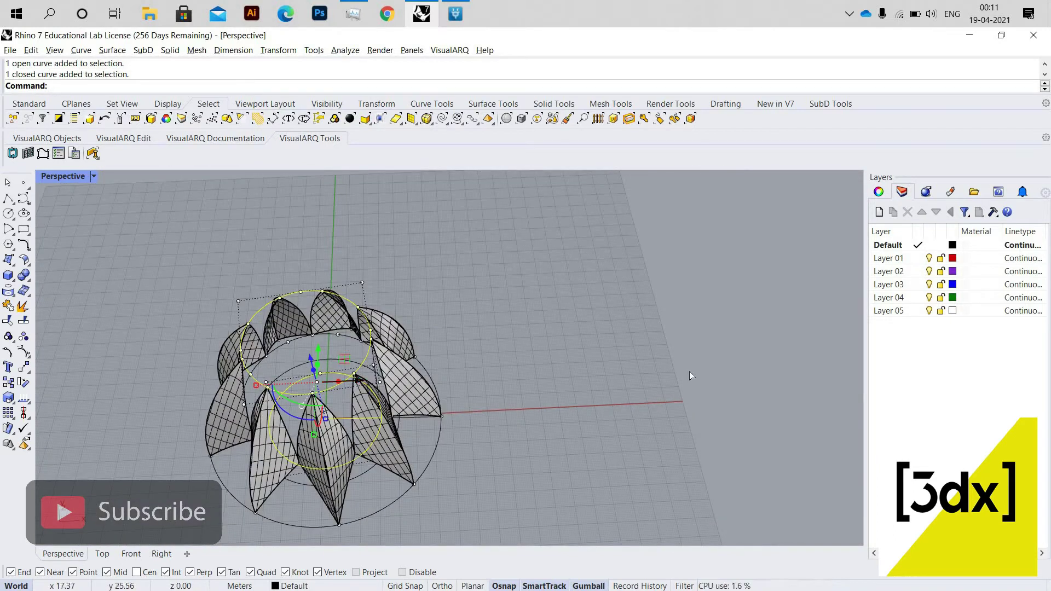
{"action": "left_click_drag", "start_coordinate": [358, 381], "coordinate": [689, 376]}
{"action": "scroll", "coordinate": [544, 383], "scroll_direction": "down", "scroll_amount": 3}
{"action": "right_click_drag", "start_coordinate": [602, 394], "coordinate": [547, 345]}
{"action": "left_click", "coordinate": [611, 436]}
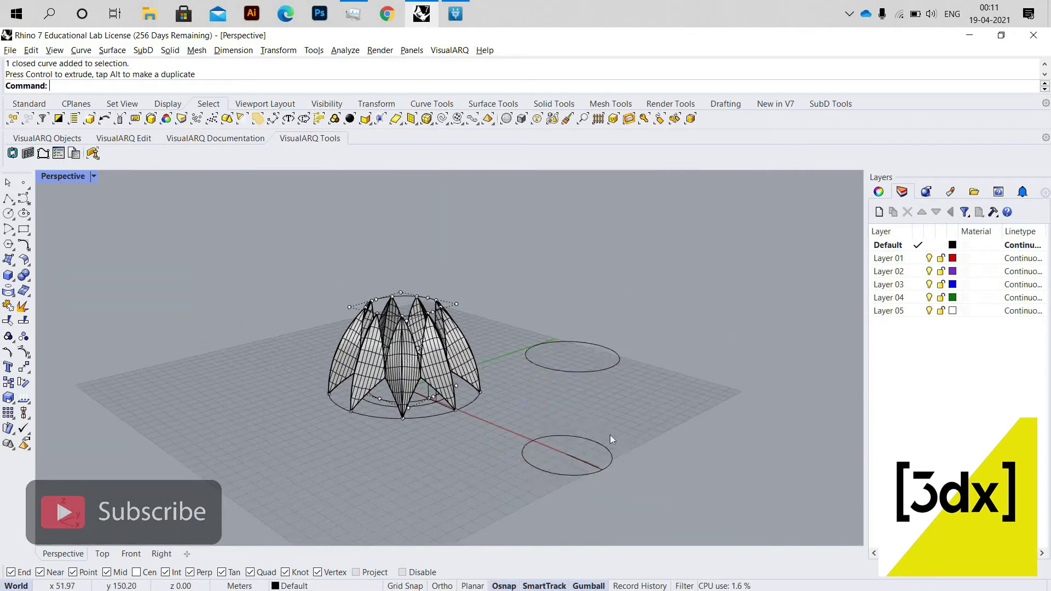
Step: Offset the moved base circle inward by 9.79119 m
{"action": "scroll", "coordinate": [639, 475], "scroll_direction": "up", "scroll_amount": 5}
{"action": "left_click", "coordinate": [656, 474]}
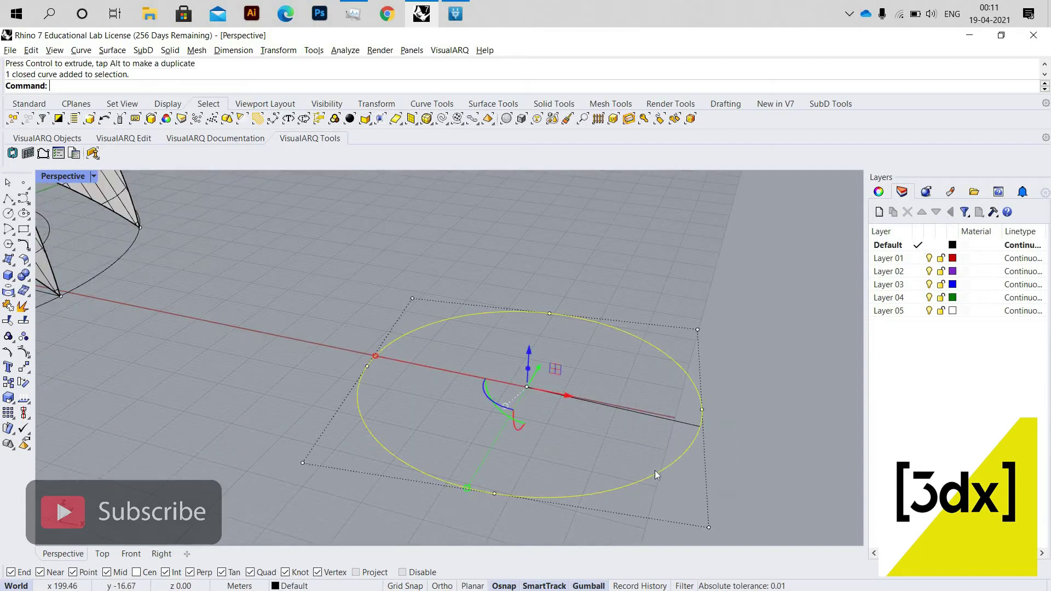
{"action": "type", "text": "Offset"}
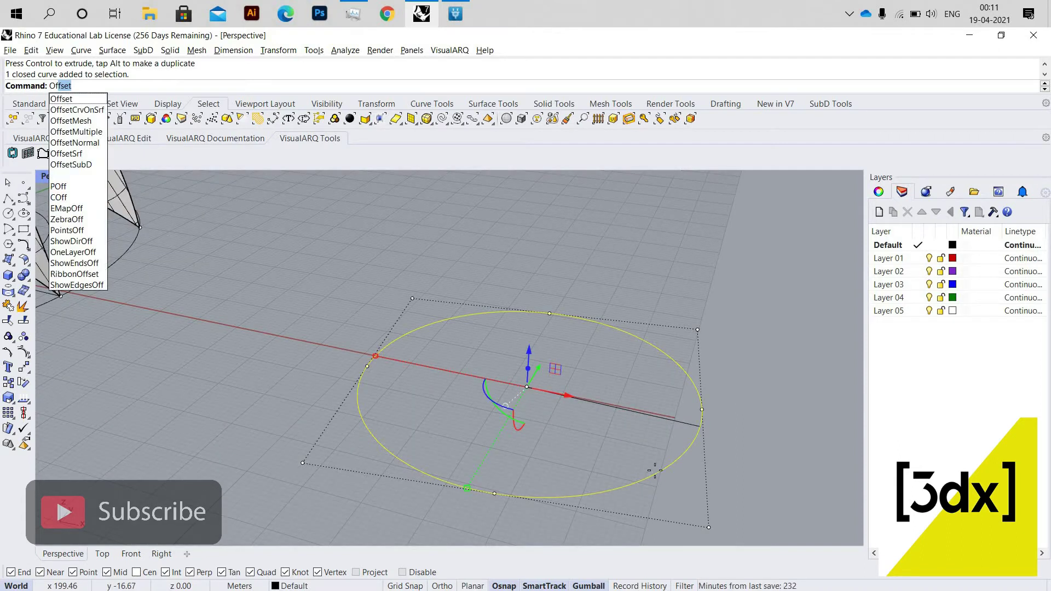
{"action": "key", "text": "Return"}
{"action": "left_click", "coordinate": [618, 436]}
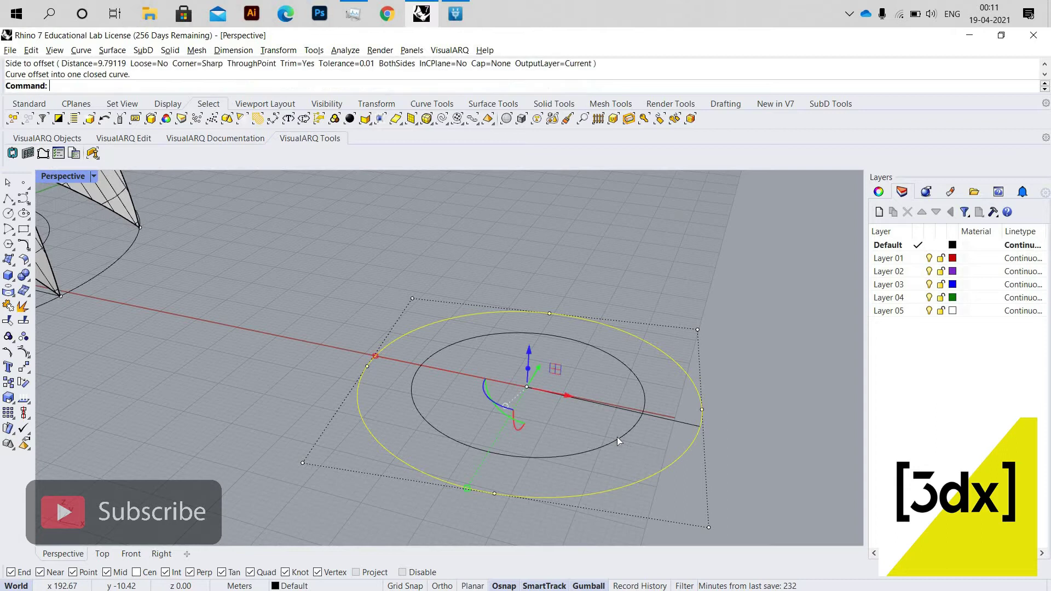
Step: Offset the inner circle of the relocated base pair inward again by 5.28378 m
{"action": "key", "text": "Return"}
{"action": "left_click", "coordinate": [615, 439]}
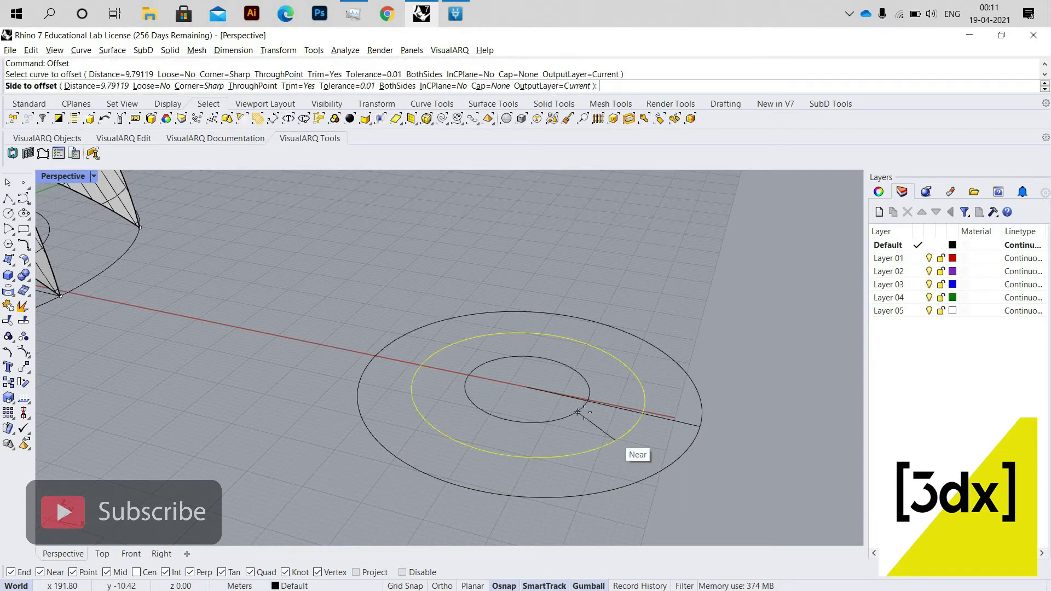
{"action": "type", "text": "d"}
{"action": "key", "text": "Return"}
{"action": "scroll", "coordinate": [573, 418], "scroll_direction": "up", "scroll_amount": 4}
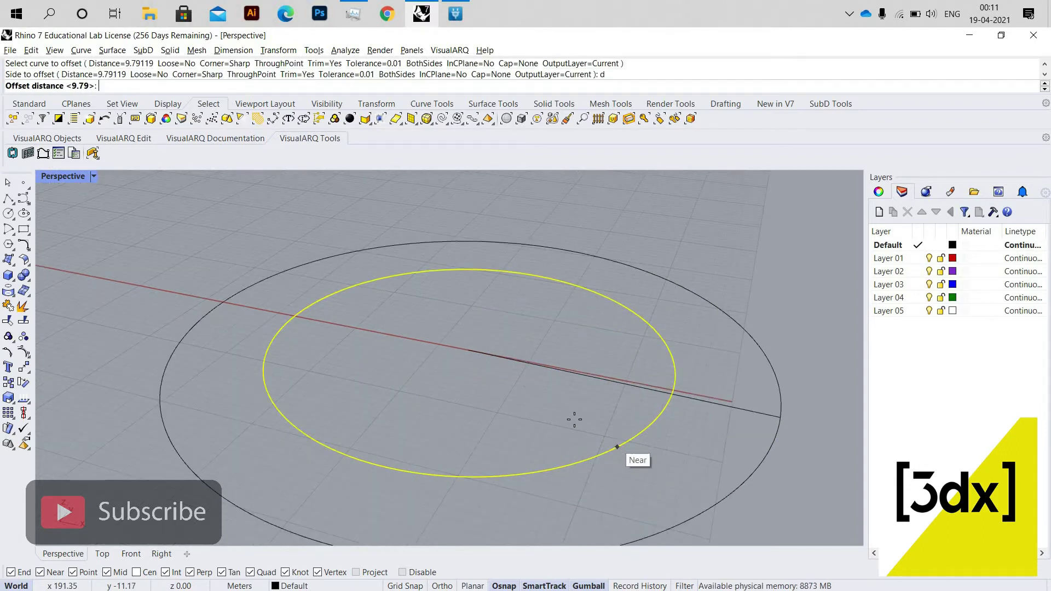
{"action": "left_click", "coordinate": [573, 419]}
{"action": "left_click", "coordinate": [600, 438]}
{"action": "left_click", "coordinate": [599, 437]}
{"action": "scroll", "coordinate": [248, 324], "scroll_direction": "down", "scroll_amount": 5}
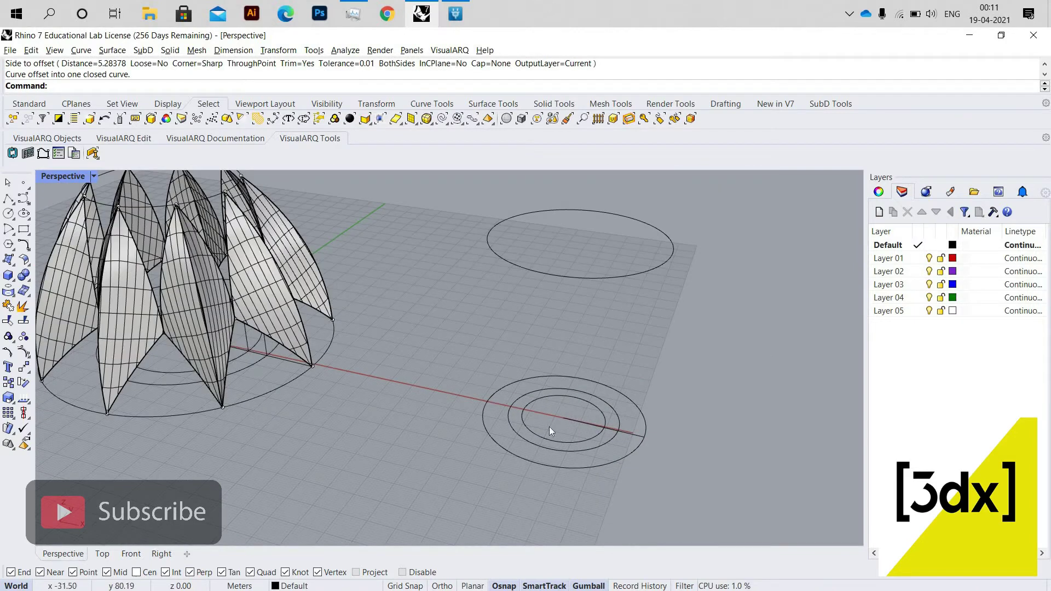
Step: Delete the raised circle above the relocated base circles
{"action": "left_click", "coordinate": [584, 225]}
{"action": "scroll", "coordinate": [630, 333], "scroll_direction": "down", "scroll_amount": 3}
{"action": "key", "text": "Delete"}
{"action": "scroll", "coordinate": [628, 400], "scroll_direction": "up", "scroll_amount": 5}
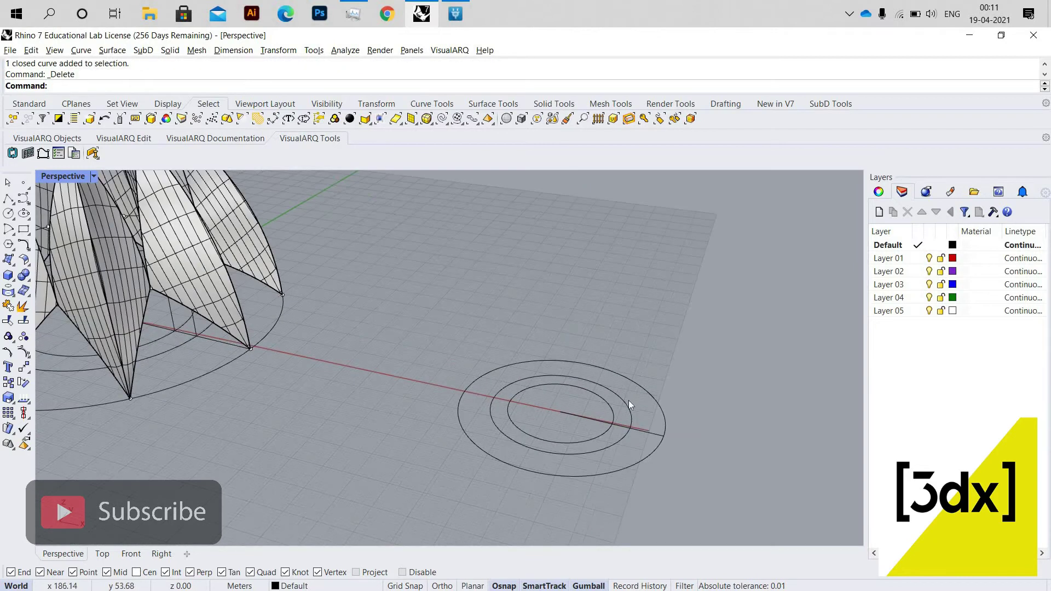
{"action": "scroll", "coordinate": [623, 403], "scroll_direction": "down", "scroll_amount": 3}
{"action": "scroll", "coordinate": [623, 402], "scroll_direction": "up", "scroll_amount": 4}
Step: Copy the two inner offset circles vertically above the relocated base
{"action": "left_click", "coordinate": [623, 404]}
{"action": "scroll", "coordinate": [573, 389], "scroll_direction": "down", "scroll_amount": 3}
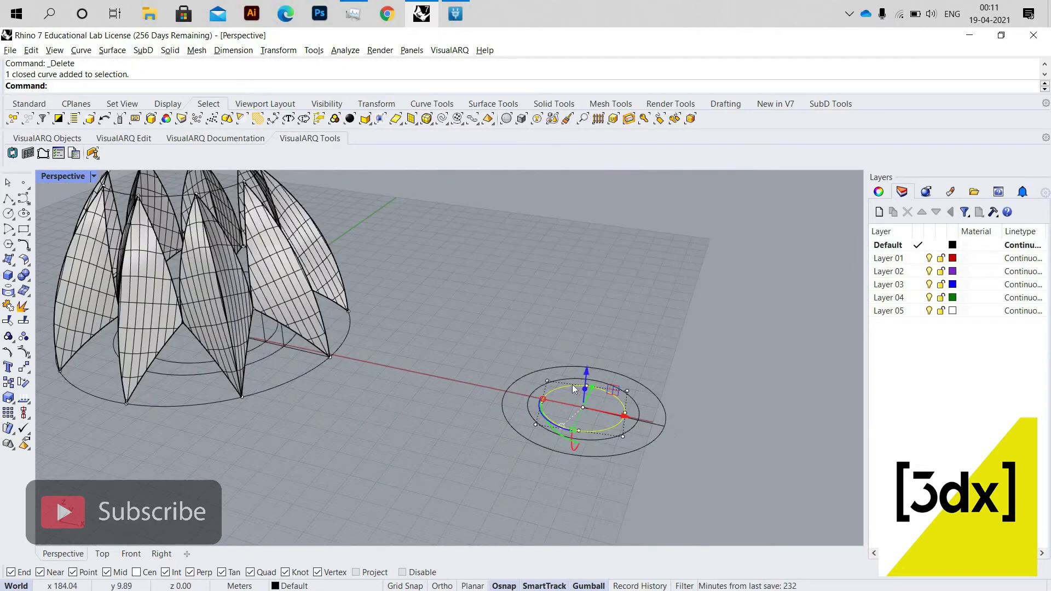
{"action": "scroll", "coordinate": [666, 409], "scroll_direction": "up", "scroll_amount": 4}
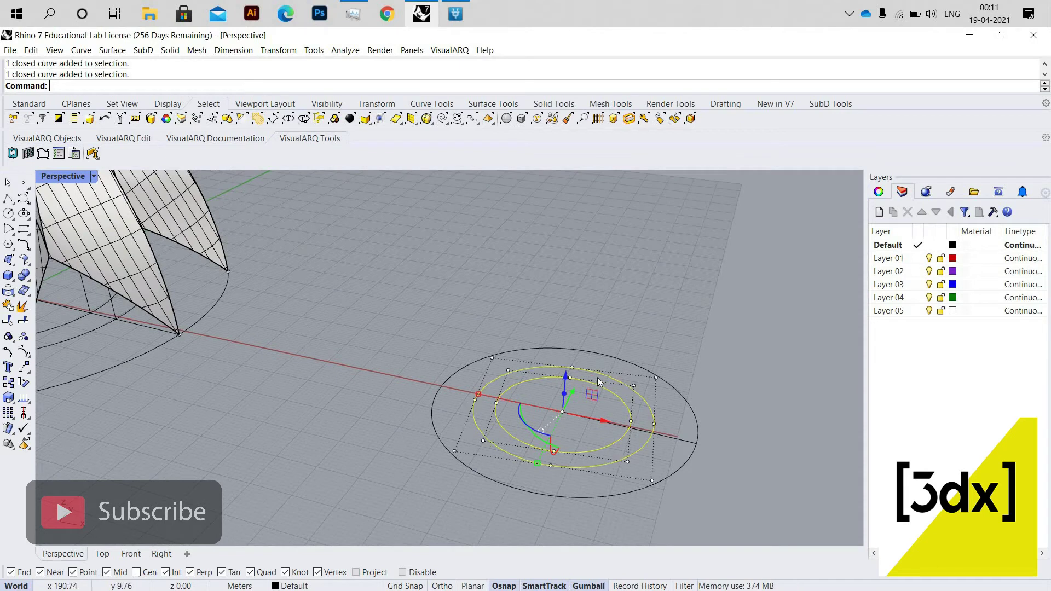
{"action": "left_click_drag", "start_coordinate": [567, 373], "coordinate": [577, 274], "text": "alt"}
{"action": "scroll", "coordinate": [577, 293], "scroll_direction": "down", "scroll_amount": 4}
{"action": "scroll", "coordinate": [619, 284], "scroll_direction": "down", "scroll_amount": 2}
{"action": "scroll", "coordinate": [641, 324], "scroll_direction": "up", "scroll_amount": 5}
Step: Raise the smaller copied circle vertically, well above the larger copied circle
{"action": "left_click", "coordinate": [527, 263]}
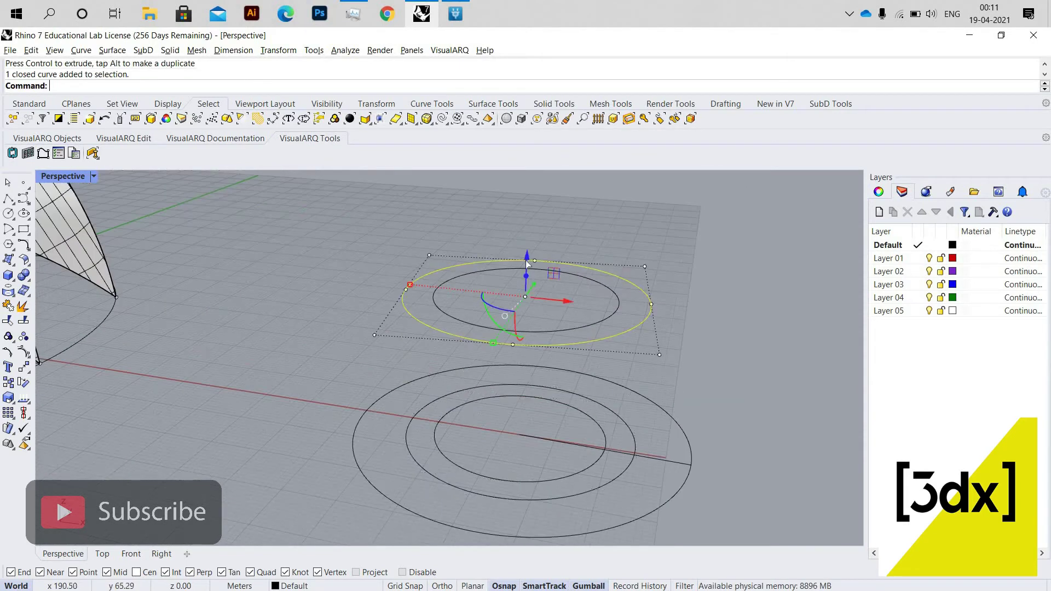
{"action": "right_click_drag", "start_coordinate": [550, 252], "coordinate": [570, 288]}
{"action": "scroll", "coordinate": [584, 324], "scroll_direction": "down", "scroll_amount": 6}
{"action": "scroll", "coordinate": [570, 225], "scroll_direction": "up", "scroll_amount": 4}
{"action": "left_click", "coordinate": [563, 323]}
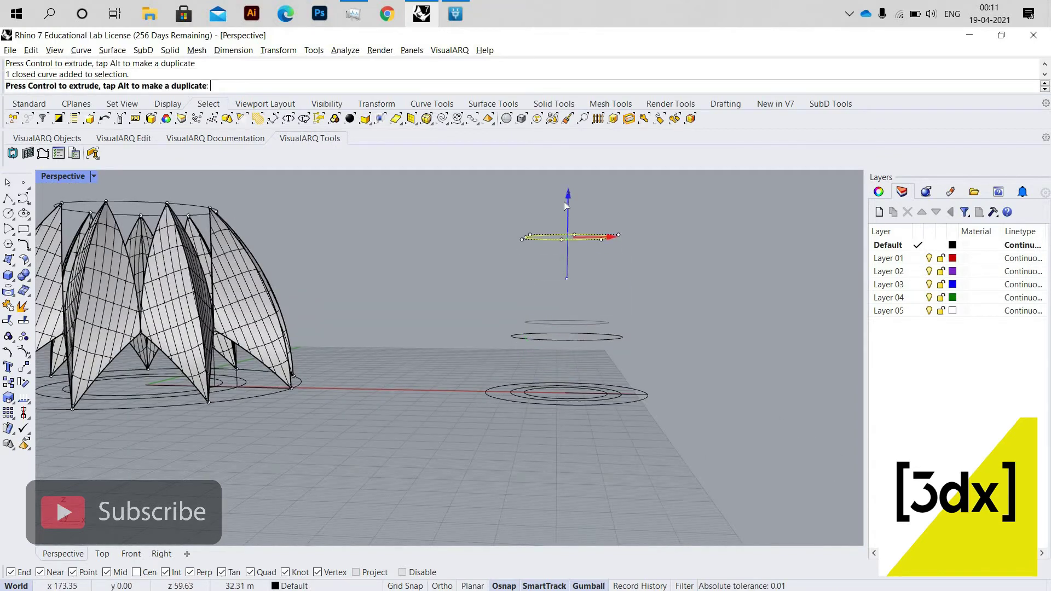
{"action": "scroll", "coordinate": [562, 185], "scroll_direction": "down", "scroll_amount": 8}
{"action": "mouse_move", "coordinate": [564, 202]}
{"action": "left_mouse_down"}
{"action": "mouse_move", "coordinate": [562, 185]}
{"action": "mouse_move", "coordinate": [564, 194]}
{"action": "left_mouse_up"}
{"action": "scroll", "coordinate": [586, 311], "scroll_direction": "up", "scroll_amount": 8}
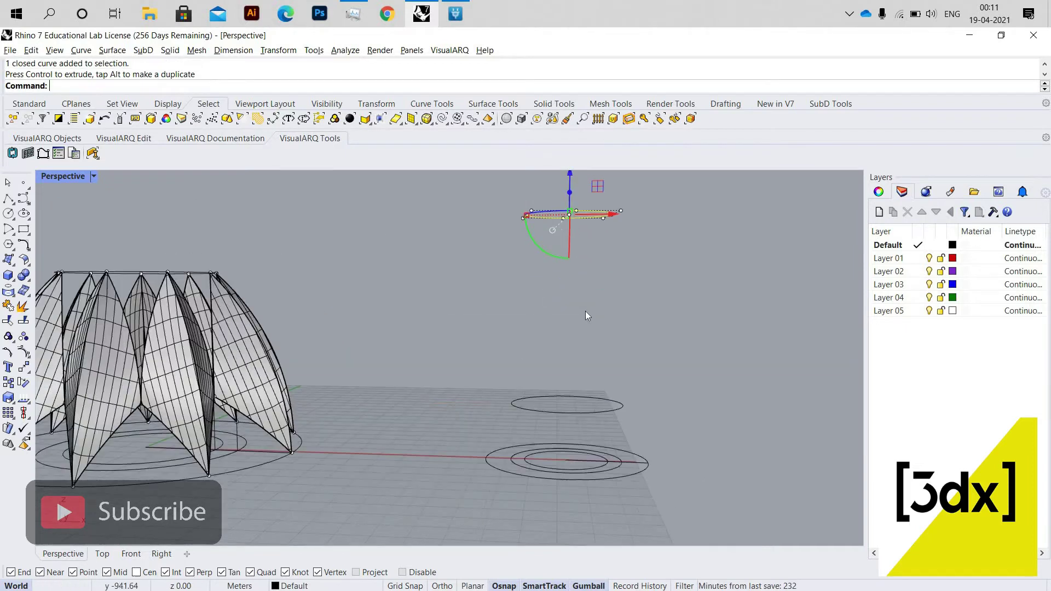
{"action": "key", "text": "Escape"}
Step: Raise the larger copied circle slightly along Z, working in the Front view
{"action": "double_click", "coordinate": [60, 176]}
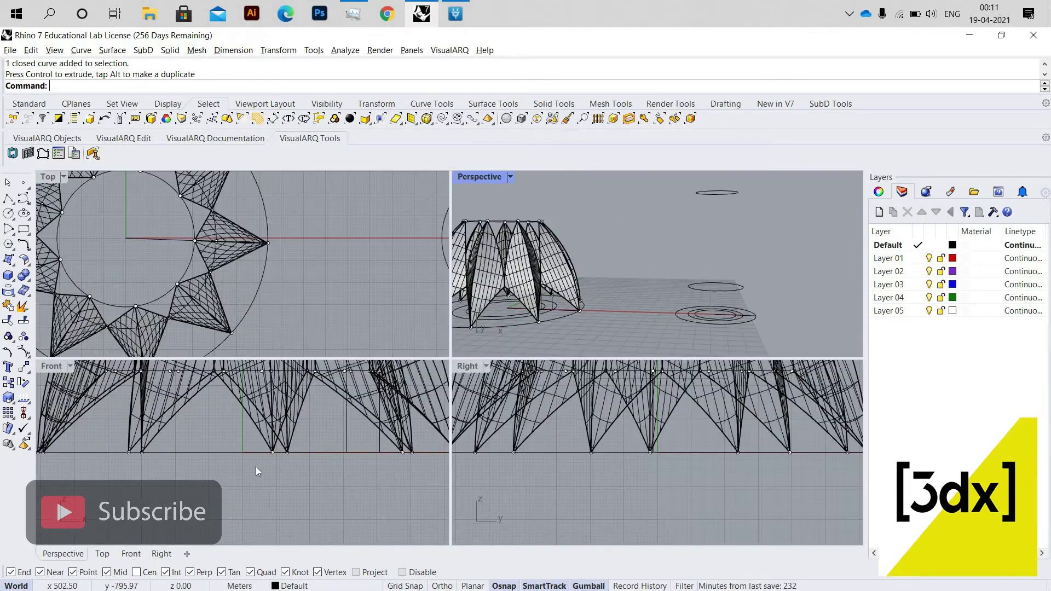
{"action": "scroll", "coordinate": [256, 464], "scroll_direction": "down", "scroll_amount": 5}
{"action": "scroll", "coordinate": [310, 438], "scroll_direction": "up", "scroll_amount": 2}
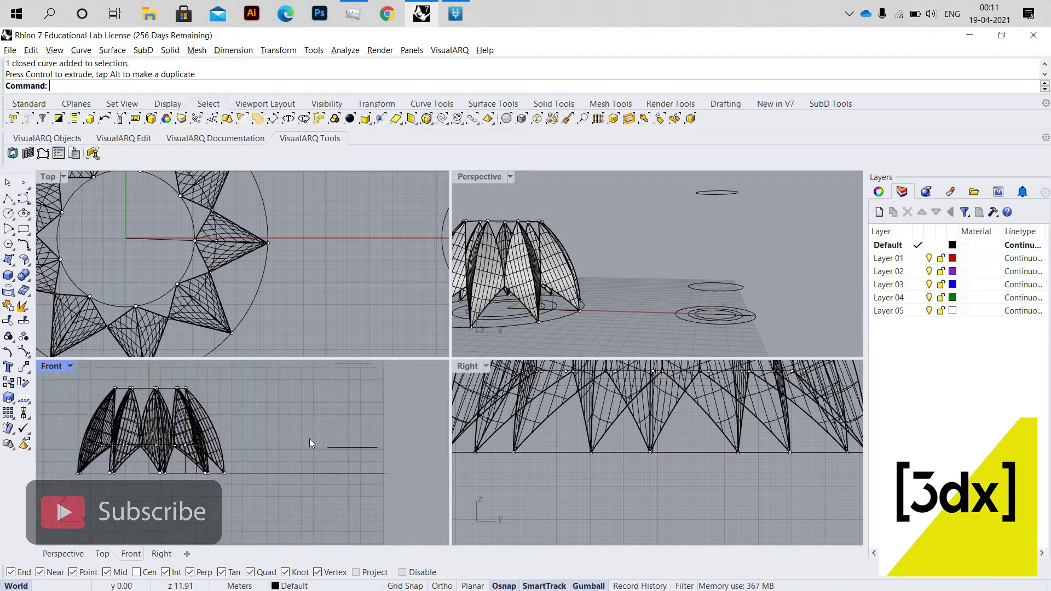
{"action": "scroll", "coordinate": [327, 438], "scroll_direction": "up", "scroll_amount": 3}
{"action": "left_click", "coordinate": [326, 441]}
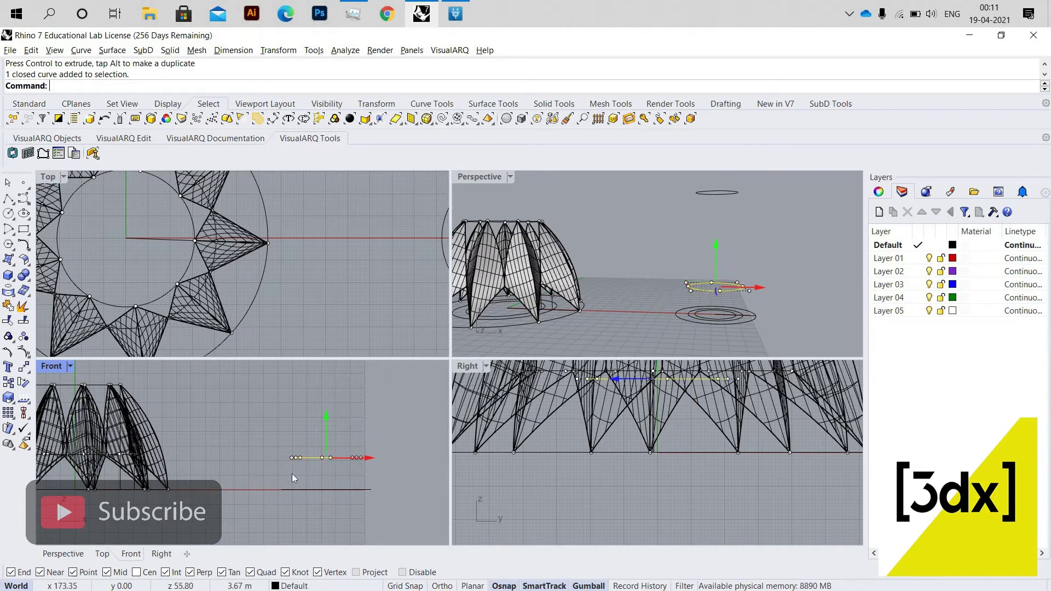
{"action": "scroll", "coordinate": [307, 427], "scroll_direction": "down", "scroll_amount": 6}
{"action": "left_click_drag", "start_coordinate": [329, 417], "coordinate": [354, 443]}
{"action": "scroll", "coordinate": [300, 428], "scroll_direction": "up", "scroll_amount": 4}
{"action": "left_click", "coordinate": [368, 436]}
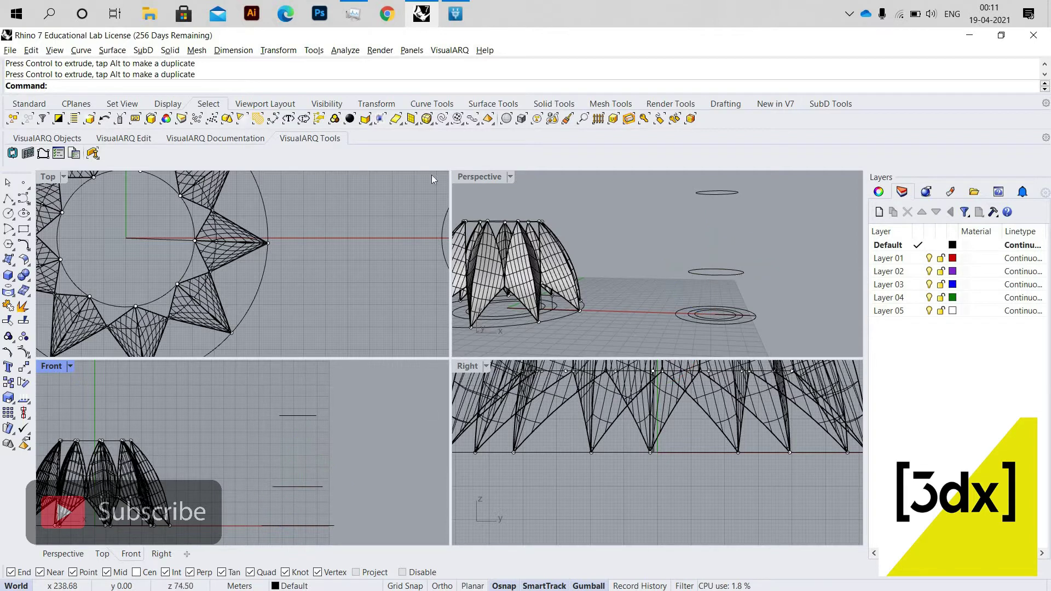
Step: Divide the topmost relocated circle into 9 segments in the Perspective view
{"action": "double_click", "coordinate": [468, 182]}
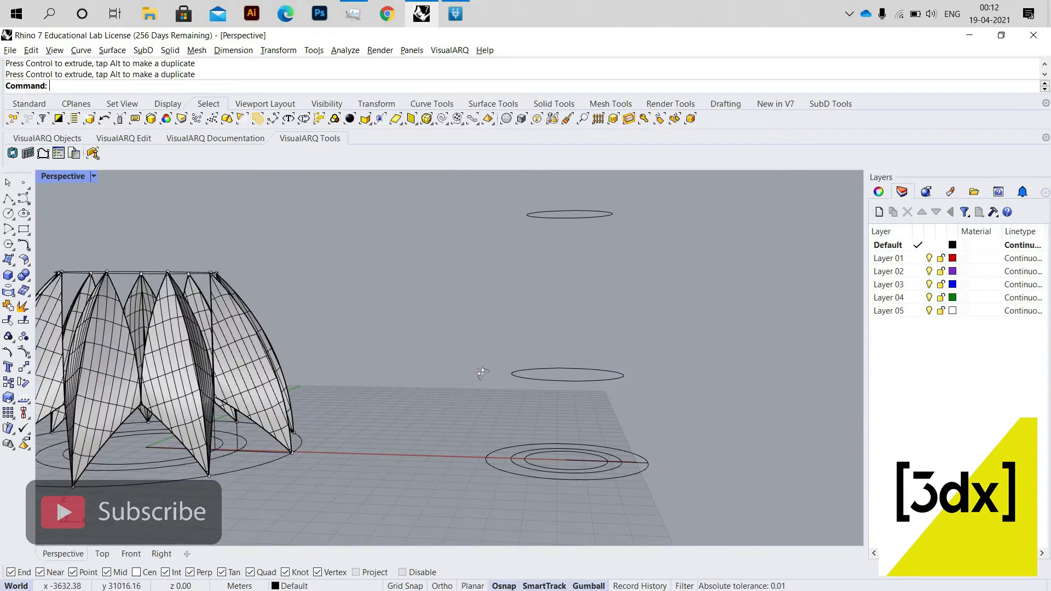
{"action": "mouse_move", "coordinate": [485, 375]}
{"action": "right_mouse_down"}
{"action": "mouse_move", "coordinate": [547, 404]}
{"action": "mouse_move", "coordinate": [553, 396]}
{"action": "mouse_move", "coordinate": [492, 386]}
{"action": "right_mouse_up"}
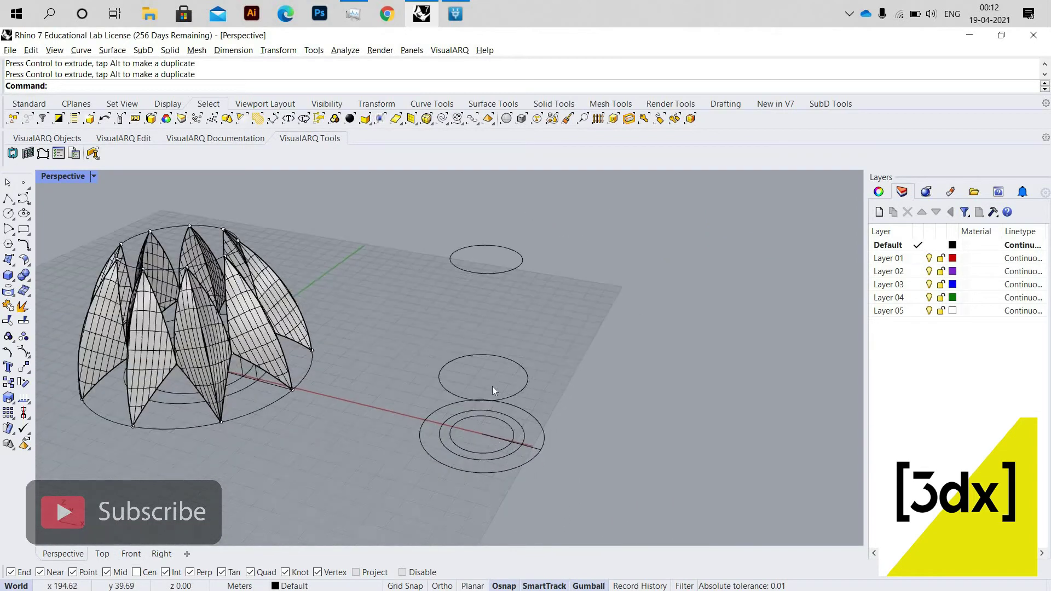
{"action": "type", "text": "Di"}
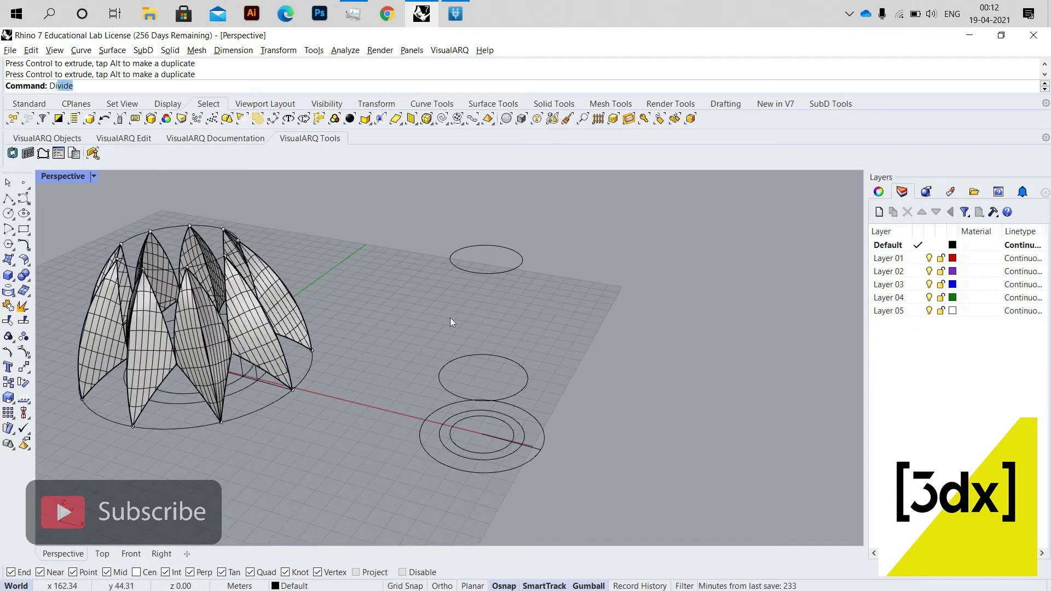
{"action": "type", "text": "v"}
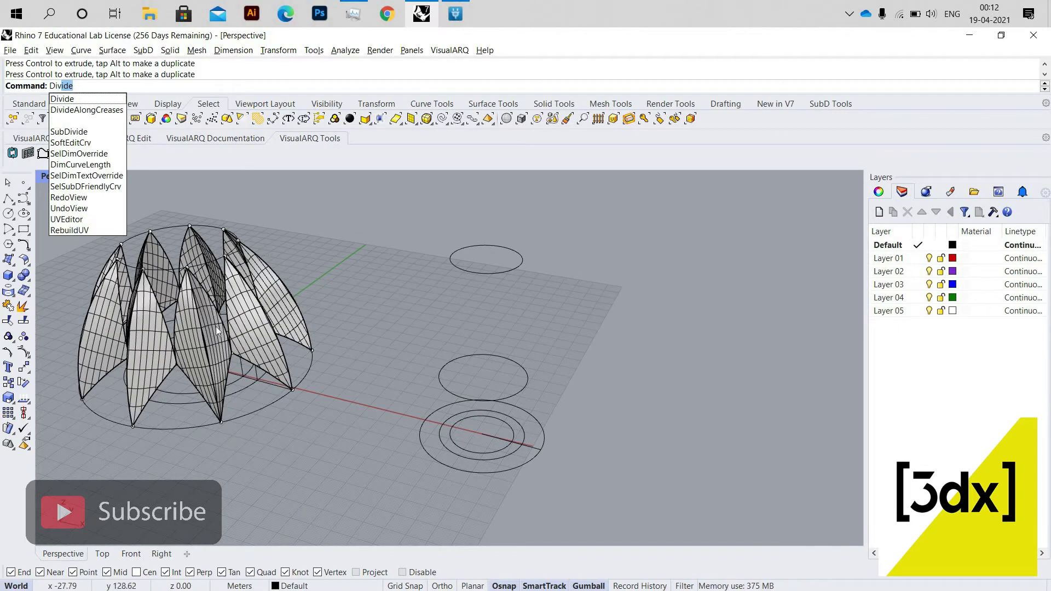
{"action": "key", "text": "Return"}
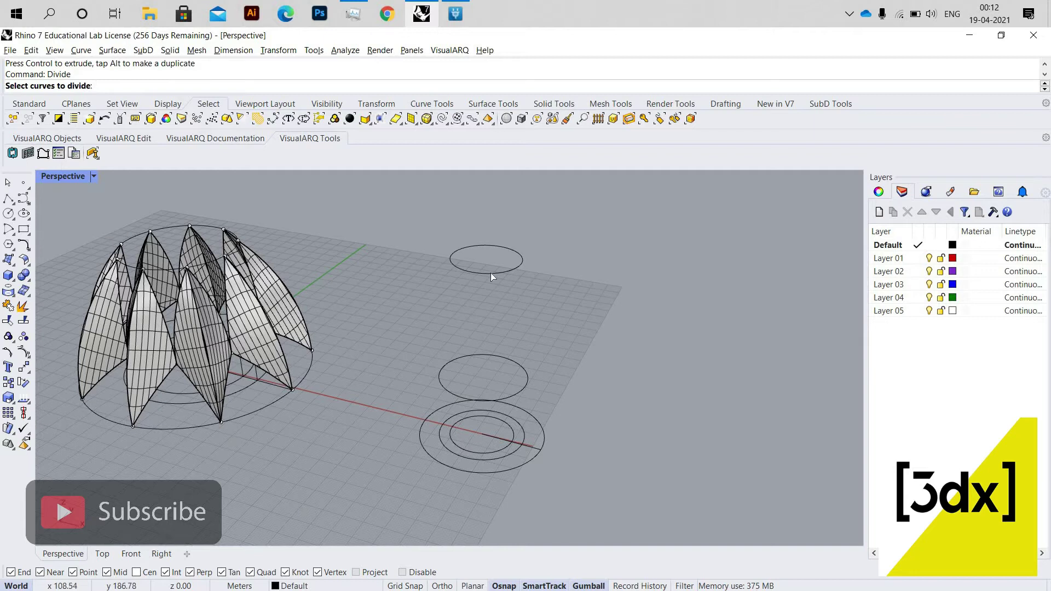
{"action": "left_click", "coordinate": [491, 273]}
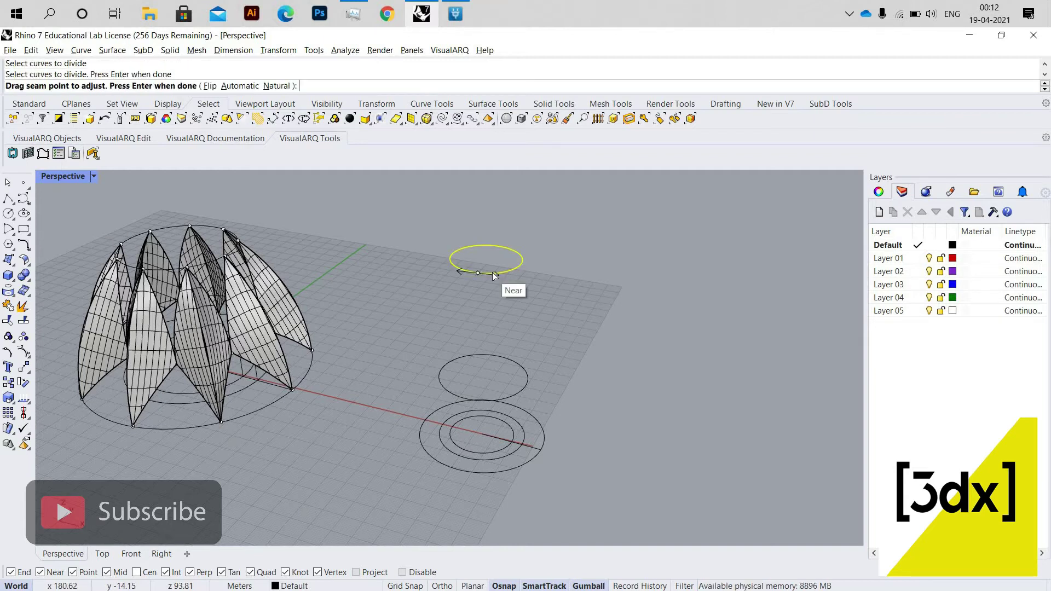
{"action": "key", "text": "Return"}
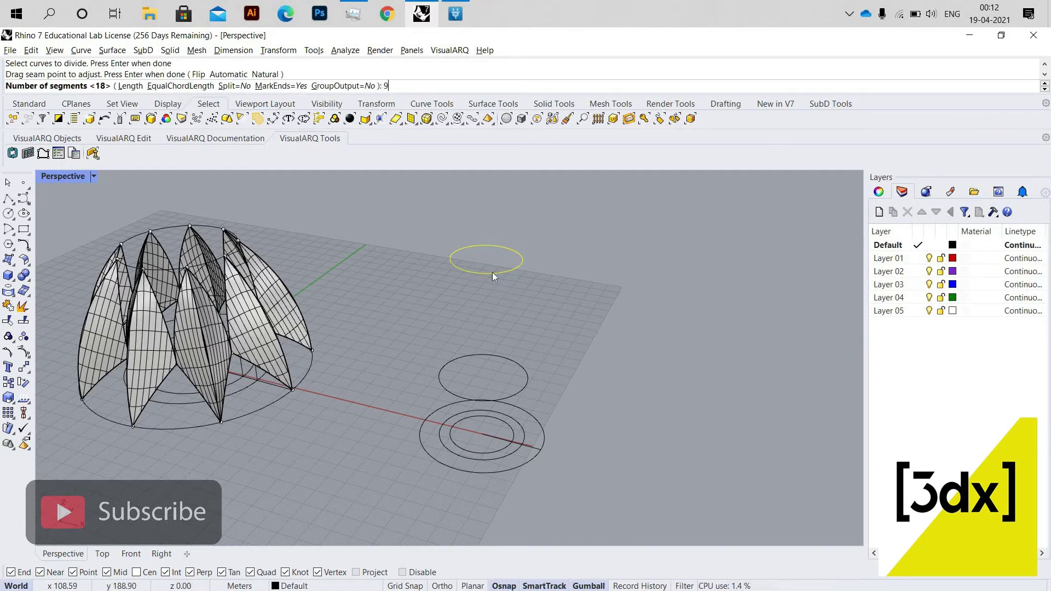
{"action": "type", "text": "9"}
{"action": "key", "text": "Return"}
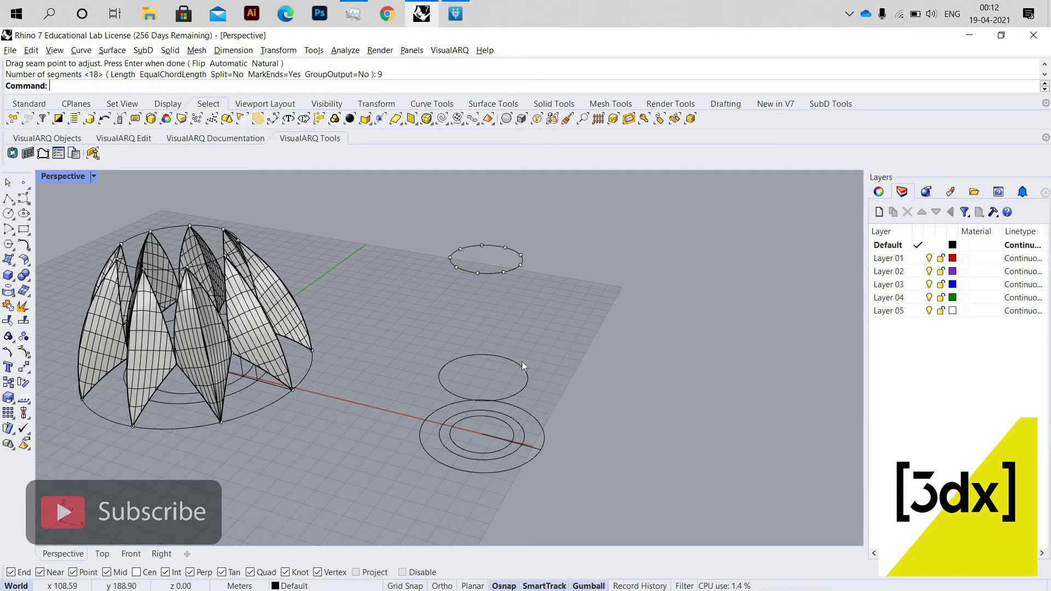
Step: Divide the outer relocated base circle into 9 segments
{"action": "left_click", "coordinate": [529, 461]}
{"action": "key", "text": "Return"}
{"action": "scroll", "coordinate": [521, 397], "scroll_direction": "up", "scroll_amount": 6}
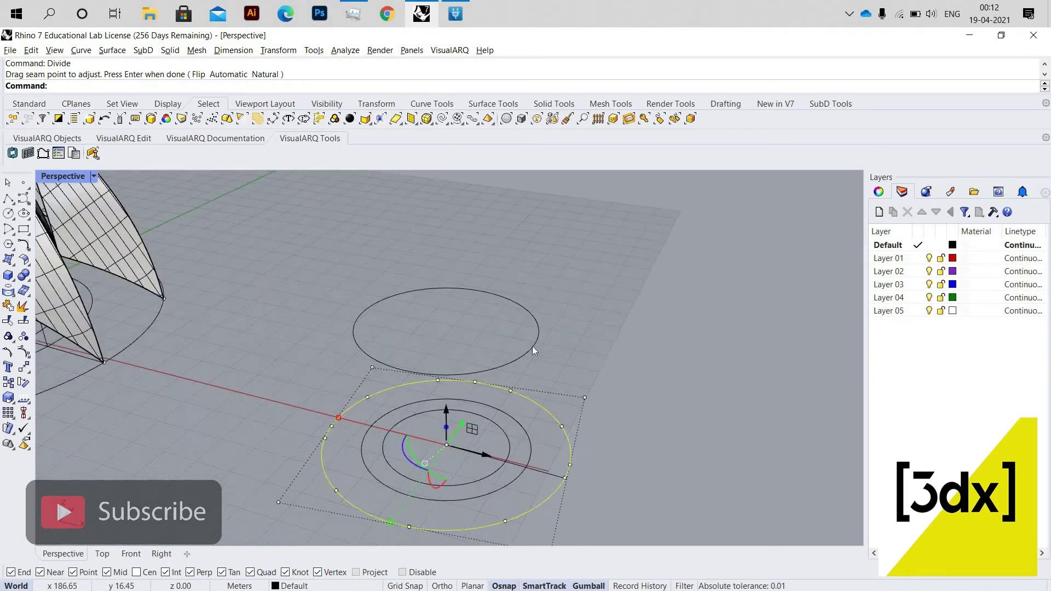
{"action": "key", "text": "Escape"}
Step: Divide the raised middle circle into 18 segments
{"action": "left_click", "coordinate": [532, 346]}
{"action": "key", "text": "Return"}
{"action": "key", "text": "Return"}
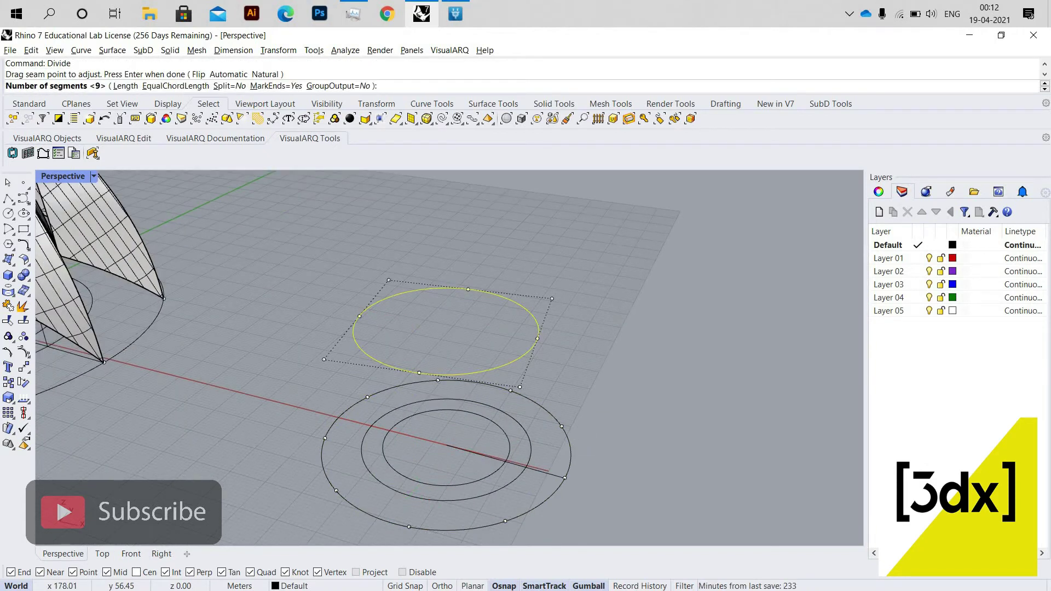
{"action": "type", "text": "18"}
{"action": "key", "text": "Return"}
{"action": "left_click", "coordinate": [596, 357]}
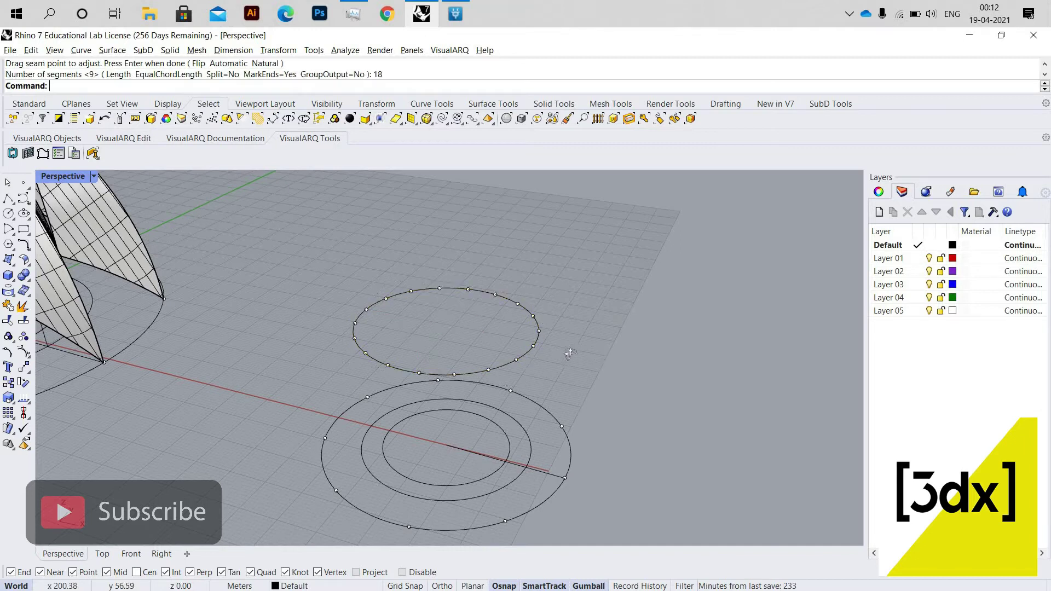
Step: Draw a vertical line between the raised middle circle's division point above the radius line and the base plane
{"action": "right_click_drag", "start_coordinate": [571, 353], "coordinate": [629, 420]}
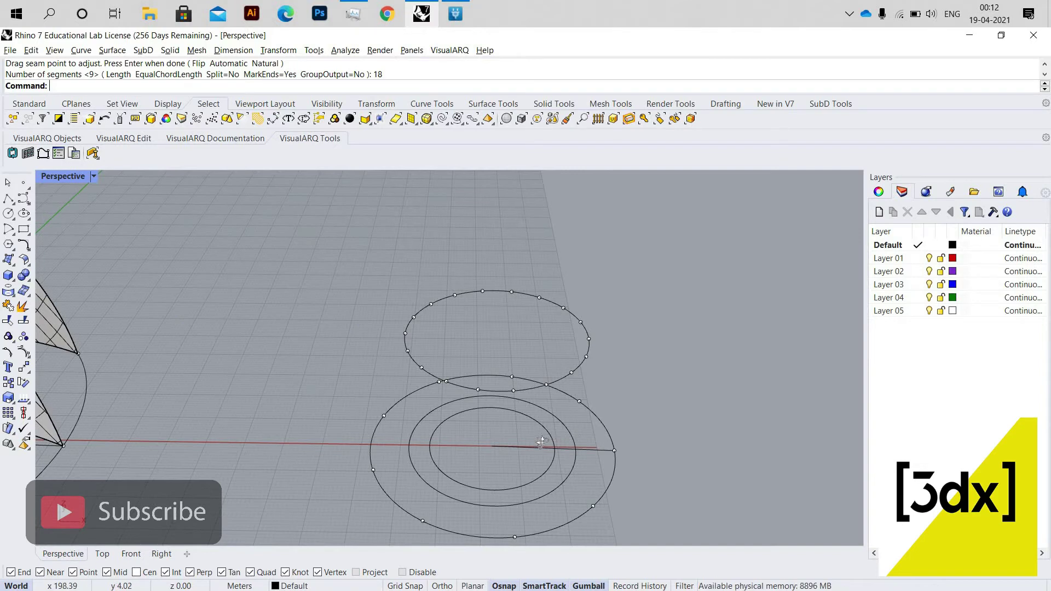
{"action": "right_click_drag", "start_coordinate": [567, 441], "coordinate": [456, 448]}
{"action": "type", "text": "Line"}
{"action": "key", "text": "Return"}
{"action": "type", "text": "v"}
{"action": "key", "text": "Return"}
{"action": "right_click_drag", "start_coordinate": [413, 416], "coordinate": [458, 373]}
{"action": "scroll", "coordinate": [460, 351], "scroll_direction": "up", "scroll_amount": 3}
{"action": "scroll", "coordinate": [459, 350], "scroll_direction": "down", "scroll_amount": 2}
{"action": "left_click", "coordinate": [454, 324]}
{"action": "right_click_drag", "start_coordinate": [455, 427], "coordinate": [514, 392]}
{"action": "left_click", "coordinate": [502, 419]}
Step: Draw a tall vertical line from the top circle's division point down to the innermost base circle
{"action": "key", "text": "Return"}
{"action": "left_click", "coordinate": [499, 226]}
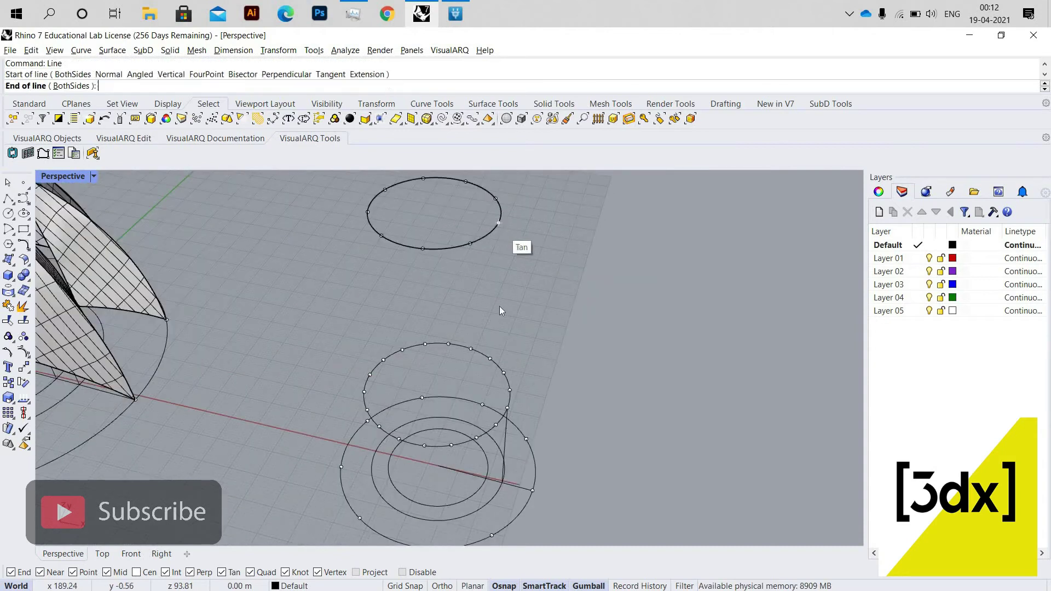
{"action": "key", "text": "Escape"}
{"action": "key", "text": "Return"}
{"action": "type", "text": "v"}
{"action": "key", "text": "Return"}
{"action": "left_click", "coordinate": [499, 227]}
{"action": "left_click", "coordinate": [487, 458]}
{"action": "scroll", "coordinate": [538, 429], "scroll_direction": "down", "scroll_amount": 10}
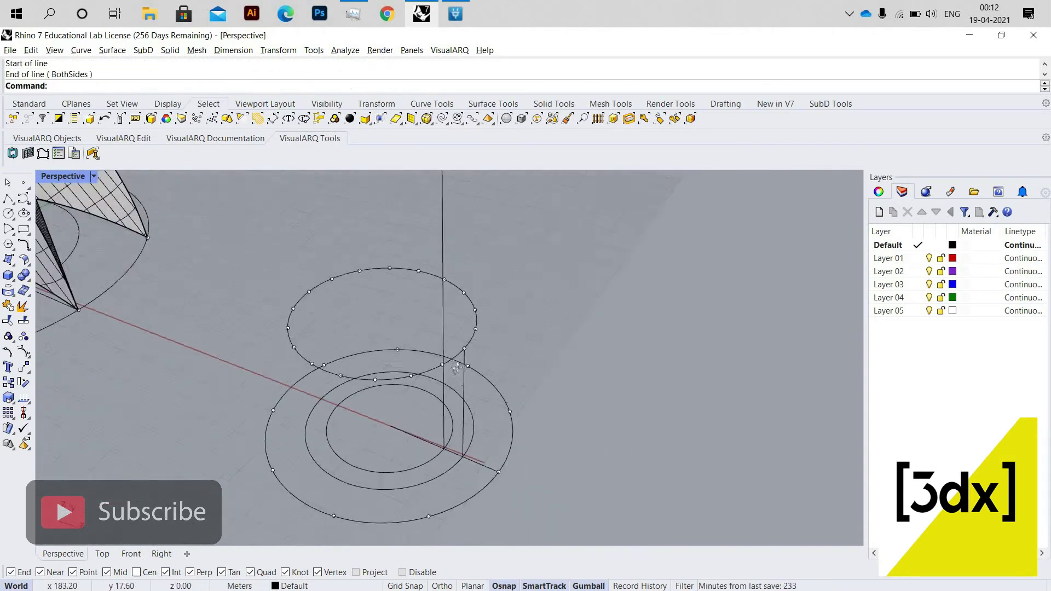
Step: Copy the base radius line from the foot of the tall vertical line up to the line's top end
{"action": "scroll", "coordinate": [488, 510], "scroll_direction": "up", "scroll_amount": 8}
{"action": "left_click", "coordinate": [475, 518]}
{"action": "type", "text": "copy"}
{"action": "key", "text": "Return"}
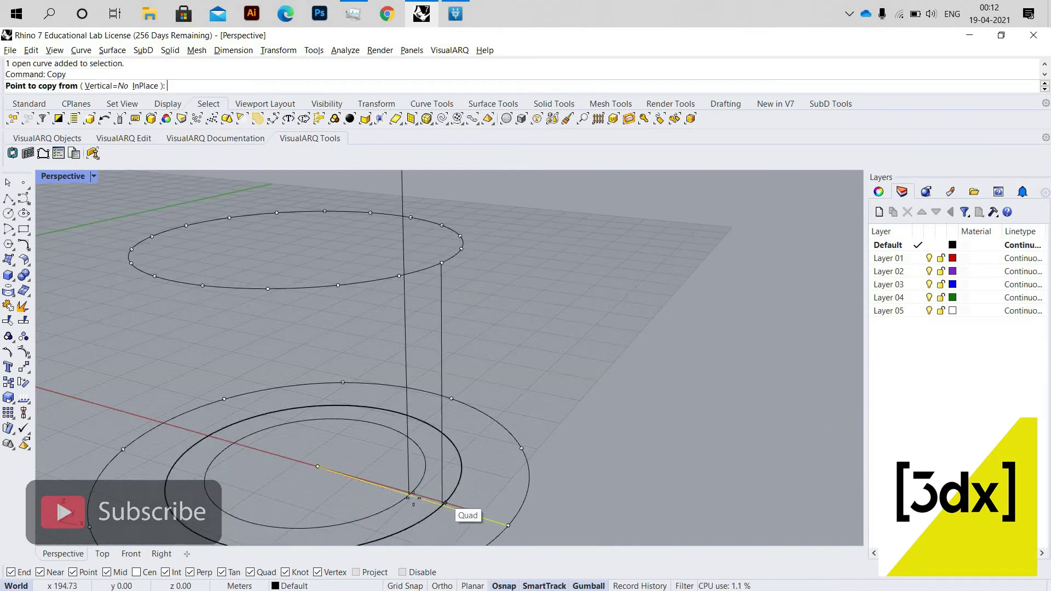
{"action": "left_click", "coordinate": [403, 494]}
{"action": "left_click", "coordinate": [130, 554]}
{"action": "left_click", "coordinate": [63, 554]}
{"action": "left_click", "coordinate": [414, 202]}
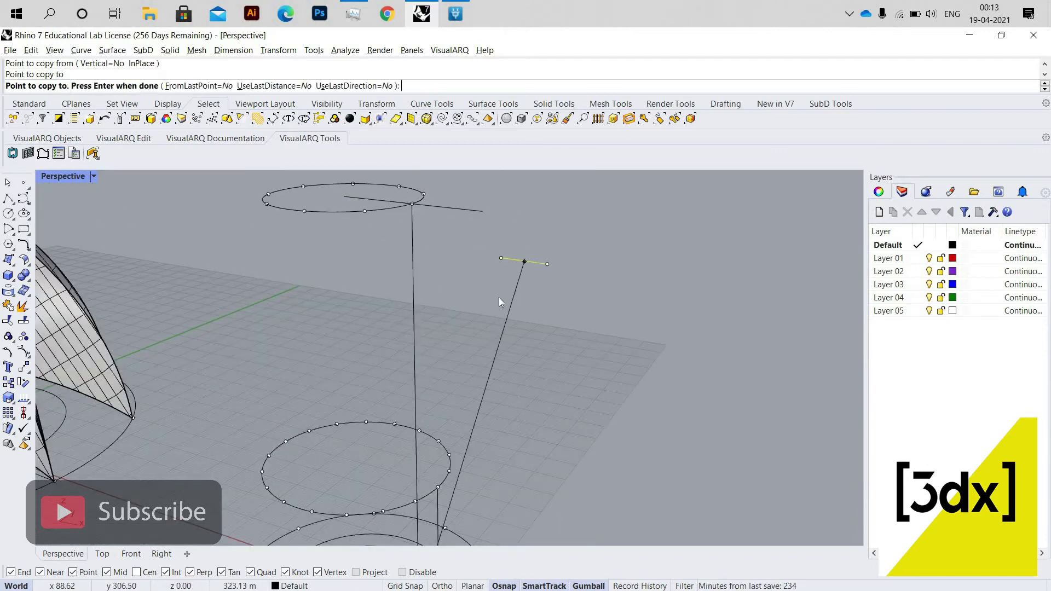
{"action": "key", "text": "Return"}
Step: Copy the tall vertical line from its top end to the outer end of the raised radius line
{"action": "left_click", "coordinate": [472, 317]}
{"action": "type", "text": "copy"}
{"action": "key", "text": "Return"}
{"action": "left_click", "coordinate": [472, 229]}
{"action": "left_click", "coordinate": [514, 234]}
{"action": "key", "text": "Return"}
Step: Draw an arc from the tall vertical line's top end to the outer end of the base radius line
{"action": "right_click_drag", "start_coordinate": [557, 427], "coordinate": [427, 454]}
{"action": "left_click", "coordinate": [54, 236]}
{"action": "scroll", "coordinate": [525, 291], "scroll_direction": "up", "scroll_amount": 2}
{"action": "left_click", "coordinate": [437, 256]}
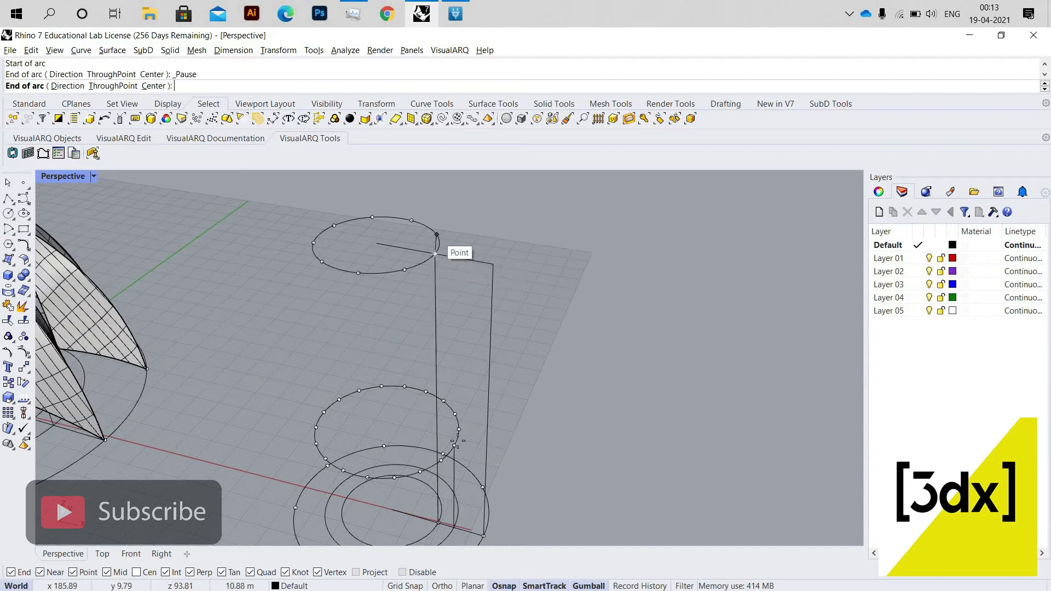
{"action": "right_click_drag", "start_coordinate": [493, 471], "coordinate": [493, 356], "text": "shift"}
{"action": "scroll", "coordinate": [477, 416], "scroll_direction": "up", "scroll_amount": 5}
{"action": "left_click", "coordinate": [487, 423]}
{"action": "right_click_drag", "start_coordinate": [500, 244], "coordinate": [547, 273], "text": "shift"}
{"action": "scroll", "coordinate": [500, 316], "scroll_direction": "up", "scroll_amount": 2}
{"action": "left_click", "coordinate": [499, 212]}
Step: Delete the raised radius line and the outer copy of the tall vertical line
{"action": "scroll", "coordinate": [503, 253], "scroll_direction": "down", "scroll_amount": 9}
{"action": "left_click_drag", "start_coordinate": [520, 189], "coordinate": [478, 233]}
{"action": "key", "text": "Delete"}
Step: Draw a line from the next division point on the raised middle circle straight down to the middle base circle
{"action": "right_click_drag", "start_coordinate": [579, 388], "coordinate": [458, 456]}
{"action": "scroll", "coordinate": [438, 421], "scroll_direction": "up", "scroll_amount": 3}
{"action": "left_click", "coordinate": [416, 386]}
{"action": "key", "text": "Escape"}
{"action": "right_click_drag", "start_coordinate": [421, 387], "coordinate": [392, 324]}
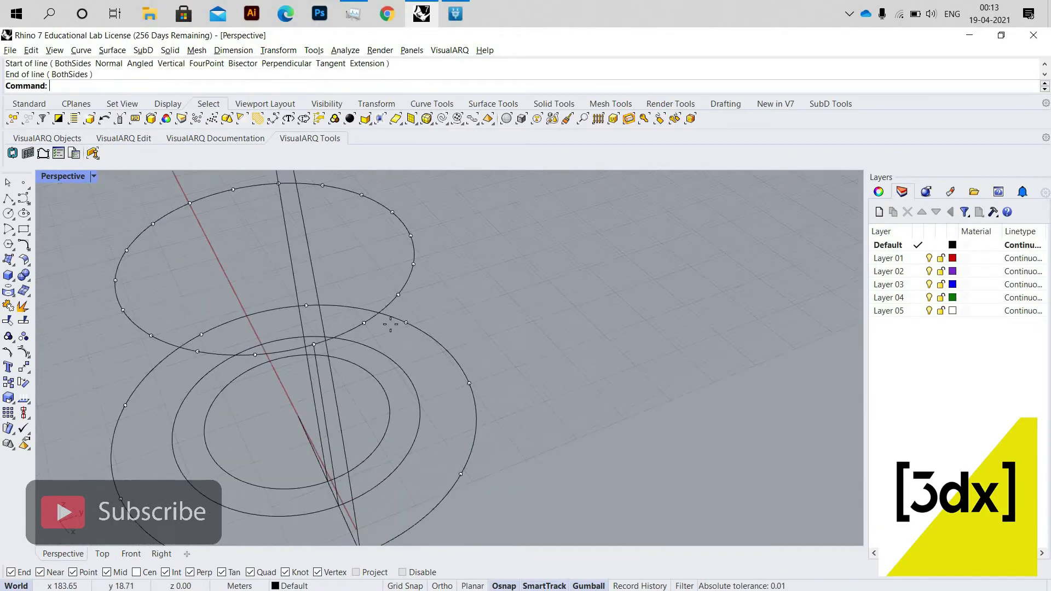
{"action": "right_click", "coordinate": [391, 324]}
{"action": "left_click", "coordinate": [363, 328]}
{"action": "left_click", "coordinate": [384, 481]}
Step: Connect the feet of the tall vertical line and the new vertical line, and place a copy of this connector at the top circle's division point
{"action": "scroll", "coordinate": [397, 427], "scroll_direction": "down", "scroll_amount": 4}
{"action": "mouse_move", "coordinate": [405, 391]}
{"action": "right_mouse_down"}
{"action": "mouse_move", "coordinate": [427, 397]}
{"action": "mouse_move", "coordinate": [391, 318]}
{"action": "mouse_move", "coordinate": [417, 403]}
{"action": "mouse_move", "coordinate": [370, 445]}
{"action": "right_mouse_up"}
{"action": "scroll", "coordinate": [366, 453], "scroll_direction": "up", "scroll_amount": 5}
{"action": "right_click", "coordinate": [366, 452]}
{"action": "left_click", "coordinate": [284, 413]}
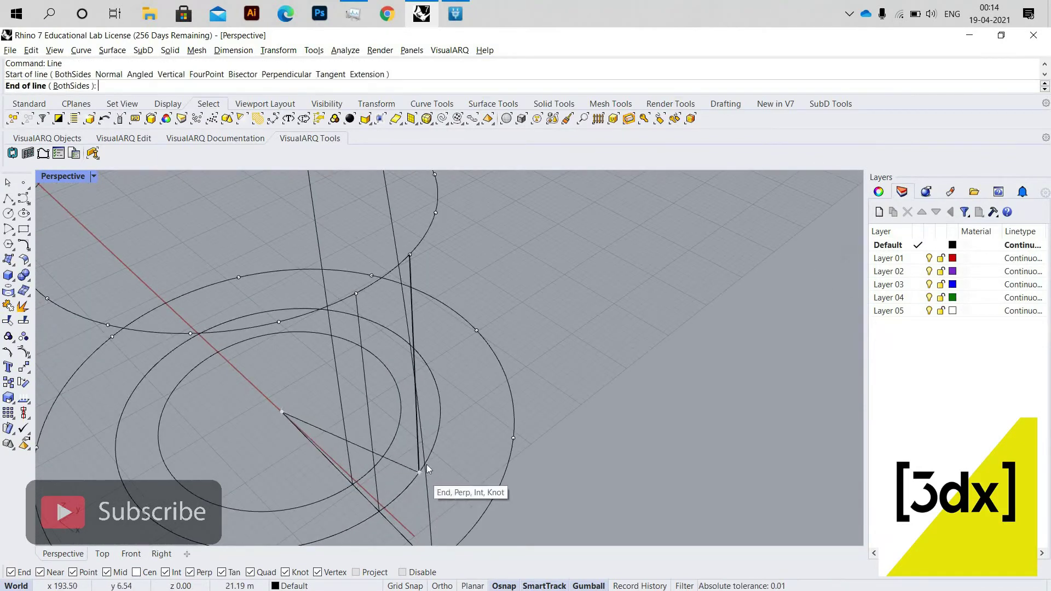
{"action": "right_click_drag", "start_coordinate": [426, 464], "coordinate": [384, 478]}
{"action": "left_click", "coordinate": [425, 476]}
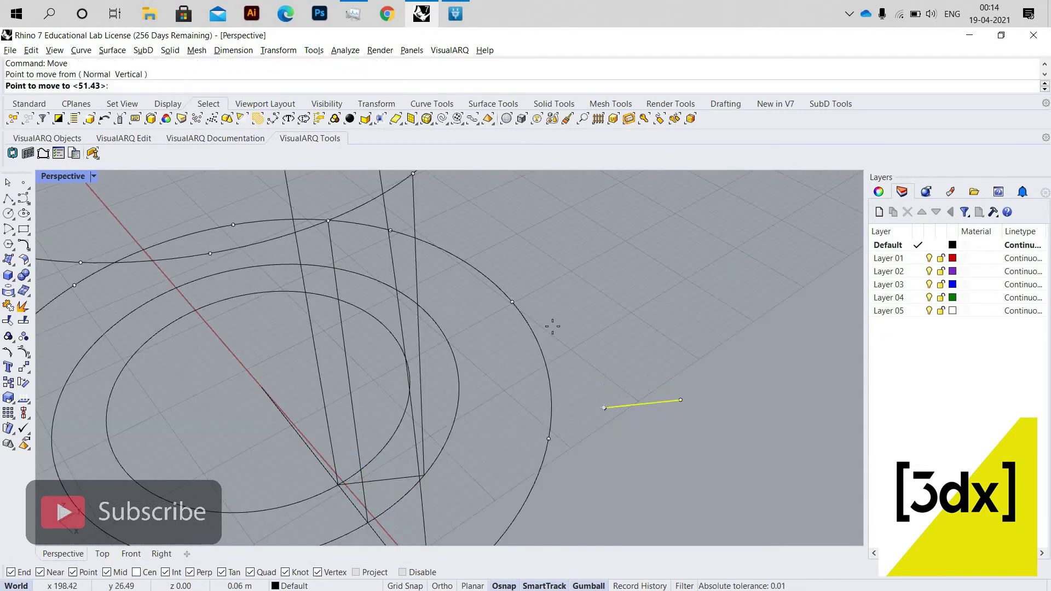
{"action": "left_click", "coordinate": [454, 260]}
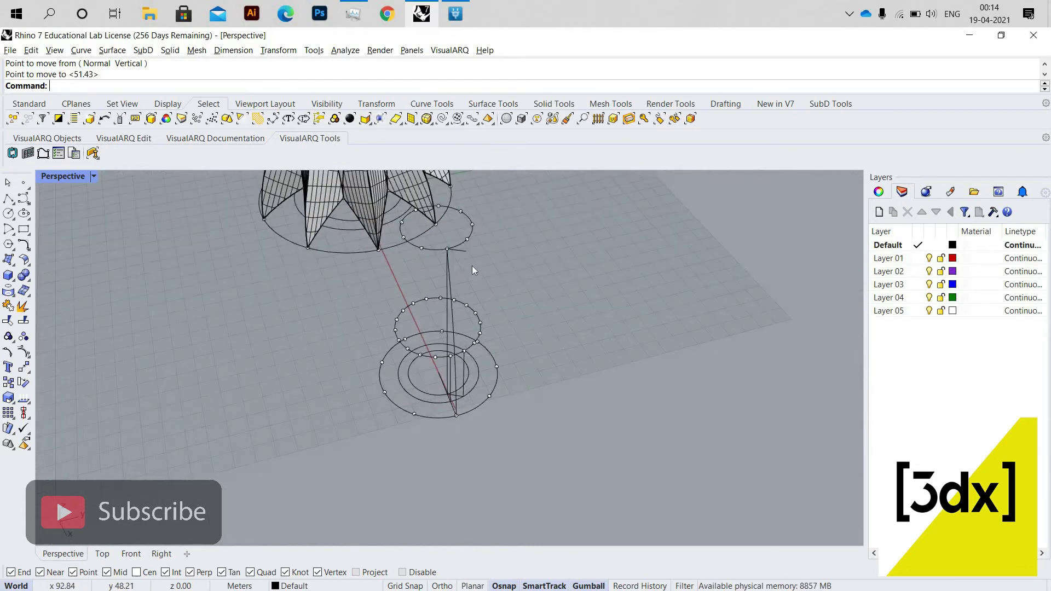
Step: Draw a line from the raised connector's free end down to the matching end of the base connector
{"action": "type", "text": "line"}
{"action": "key", "text": "Return"}
{"action": "left_click", "coordinate": [462, 242]}
{"action": "left_click", "coordinate": [459, 404]}
Step: Draw an arc from the top circle's division point to the raised middle circle's division point, using start, end and direction
{"action": "right_click_drag", "start_coordinate": [438, 383], "coordinate": [509, 375]}
{"action": "scroll", "coordinate": [427, 361], "scroll_direction": "up", "scroll_amount": 2}
{"action": "left_click", "coordinate": [12, 232]}
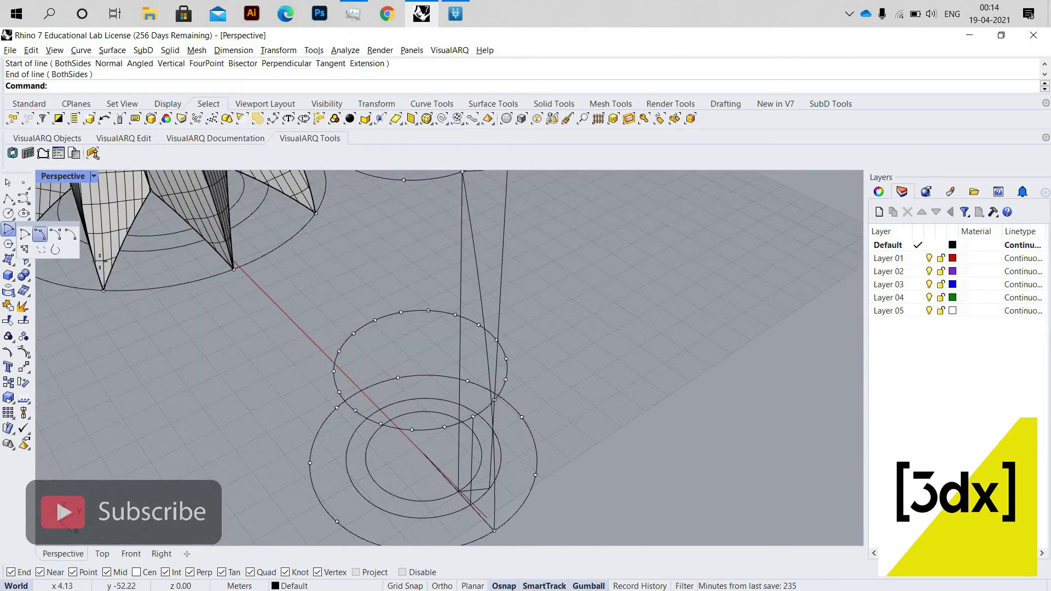
{"action": "left_click", "coordinate": [57, 231]}
{"action": "scroll", "coordinate": [88, 263], "scroll_direction": "down", "scroll_amount": 2}
{"action": "left_click", "coordinate": [352, 204]}
{"action": "scroll", "coordinate": [404, 397], "scroll_direction": "up", "scroll_amount": 4}
{"action": "left_click", "coordinate": [406, 393]}
{"action": "scroll", "coordinate": [400, 329], "scroll_direction": "down", "scroll_amount": 3}
{"action": "left_click", "coordinate": [390, 226]}
{"action": "scroll", "coordinate": [449, 328], "scroll_direction": "down", "scroll_amount": 5}
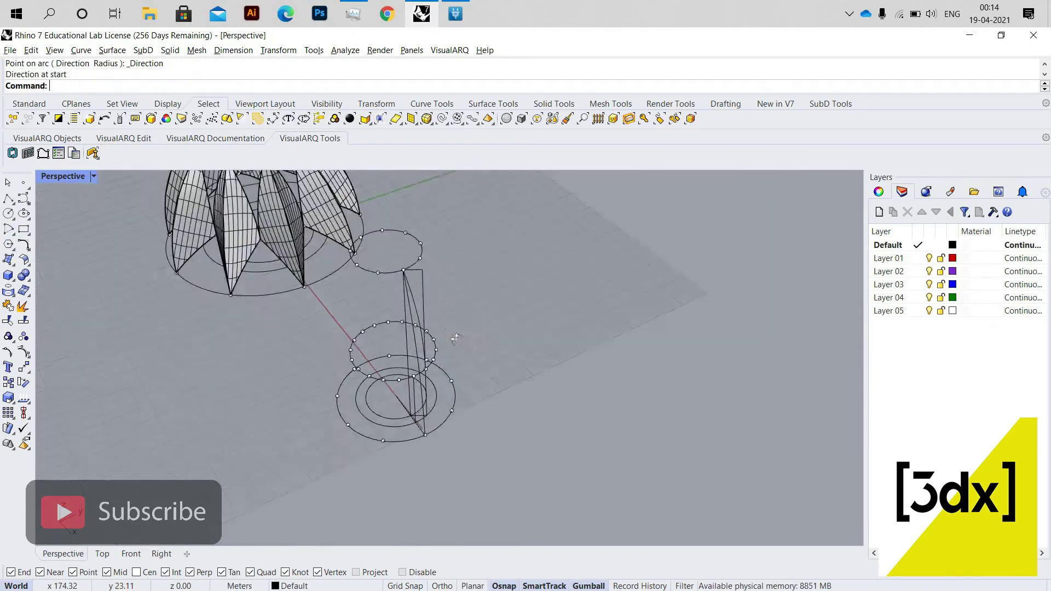
Step: Try a straight line from the raised middle circle's division point down to the base, and undo back past the preceding curve deletion
{"action": "right_click_drag", "start_coordinate": [452, 340], "coordinate": [490, 261]}
{"action": "scroll", "coordinate": [477, 230], "scroll_direction": "up", "scroll_amount": 6}
{"action": "right_click_drag", "start_coordinate": [394, 346], "coordinate": [97, 421]}
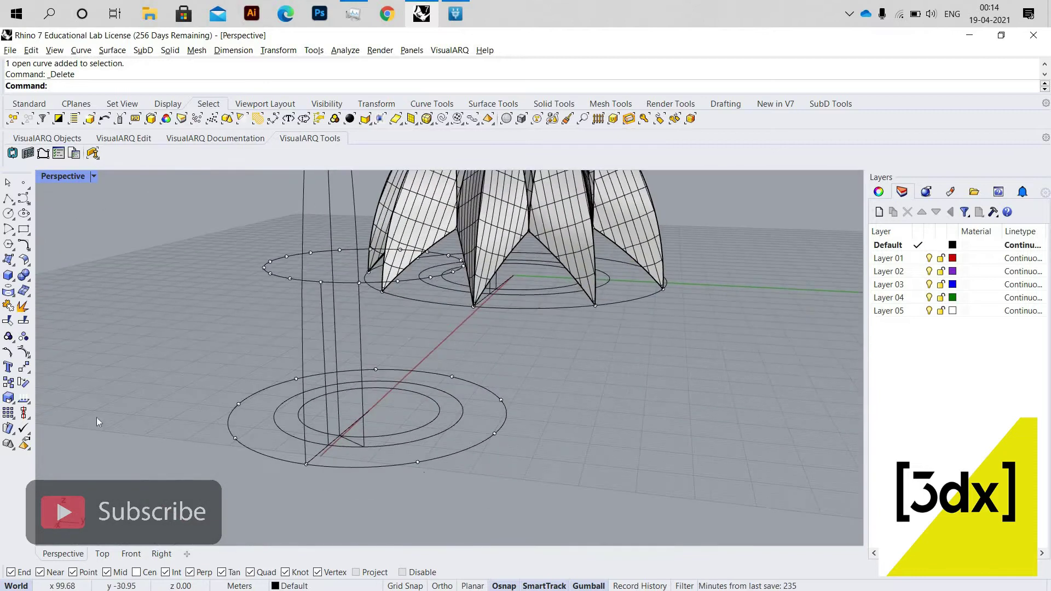
{"action": "type", "text": "Line"}
{"action": "key", "text": "Return"}
{"action": "left_click", "coordinate": [359, 283]}
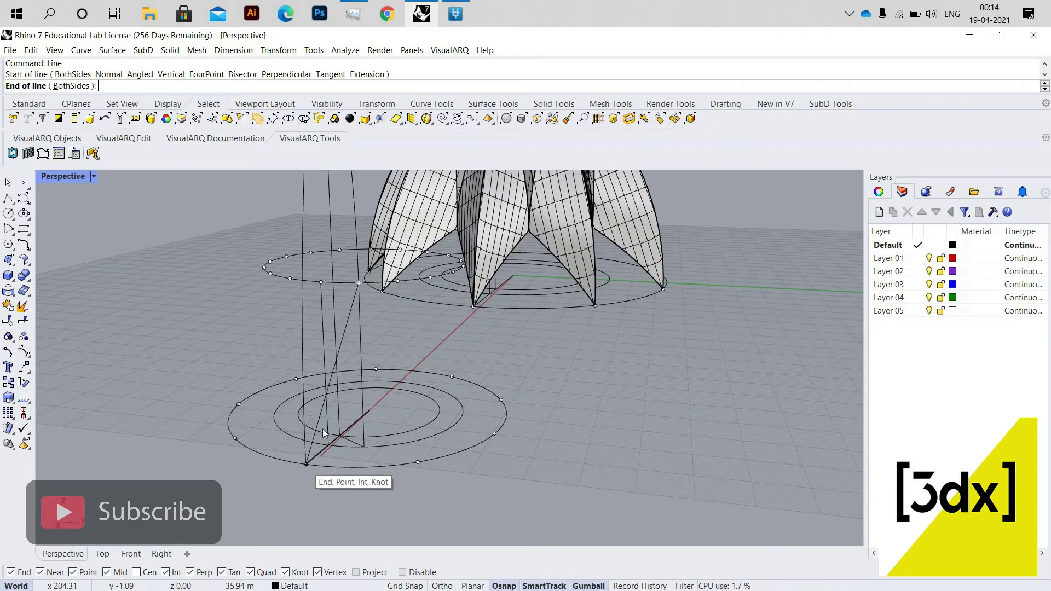
{"action": "left_click", "coordinate": [328, 444]}
{"action": "mouse_move", "coordinate": [329, 405]}
{"action": "right_mouse_down"}
{"action": "mouse_move", "coordinate": [395, 394]}
{"action": "mouse_move", "coordinate": [277, 254]}
{"action": "mouse_move", "coordinate": [411, 300]}
{"action": "right_mouse_up"}
{"action": "key", "text": "ctrl+z"}
{"action": "key", "text": "ctrl+z"}
Step: Draw a straight line between the petal's tip on the outer base circle and the division point on the raised middle circle
{"action": "left_click", "coordinate": [410, 300]}
{"action": "middle_click", "coordinate": [408, 301]}
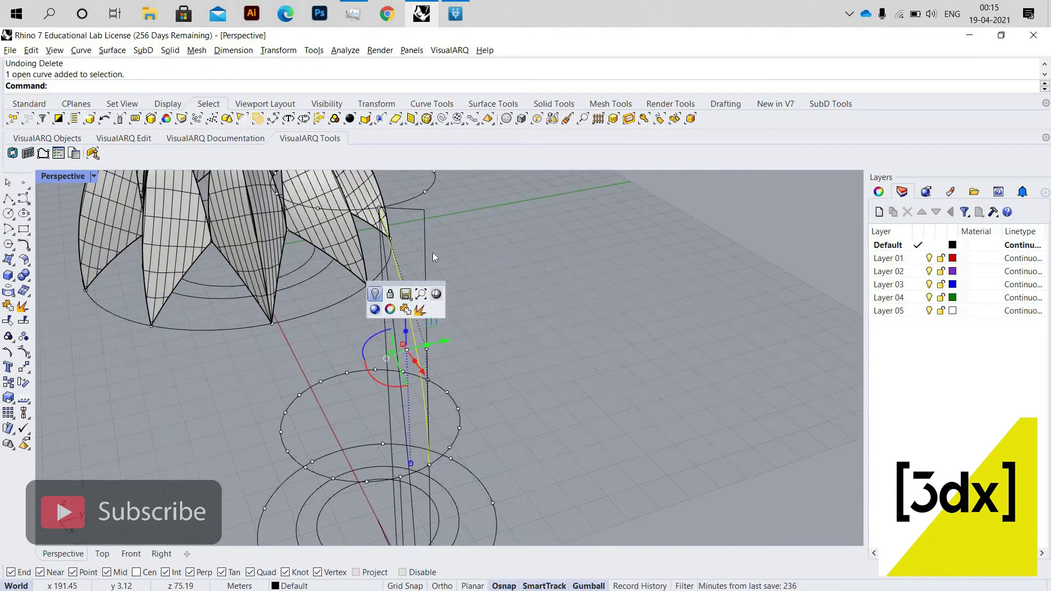
{"action": "left_click", "coordinate": [404, 309]}
{"action": "right_click_drag", "start_coordinate": [433, 252], "coordinate": [370, 323]}
{"action": "scroll", "coordinate": [370, 323], "scroll_direction": "up", "scroll_amount": 6}
{"action": "type", "text": "Line"}
{"action": "key", "text": "Return"}
{"action": "left_click", "coordinate": [374, 432]}
{"action": "left_click", "coordinate": [418, 251]}
{"action": "right_click_drag", "start_coordinate": [420, 289], "coordinate": [432, 341]}
Step: Copy the slanted straight line to a point slightly above the raised middle circle's division point
{"action": "left_click", "coordinate": [432, 343]}
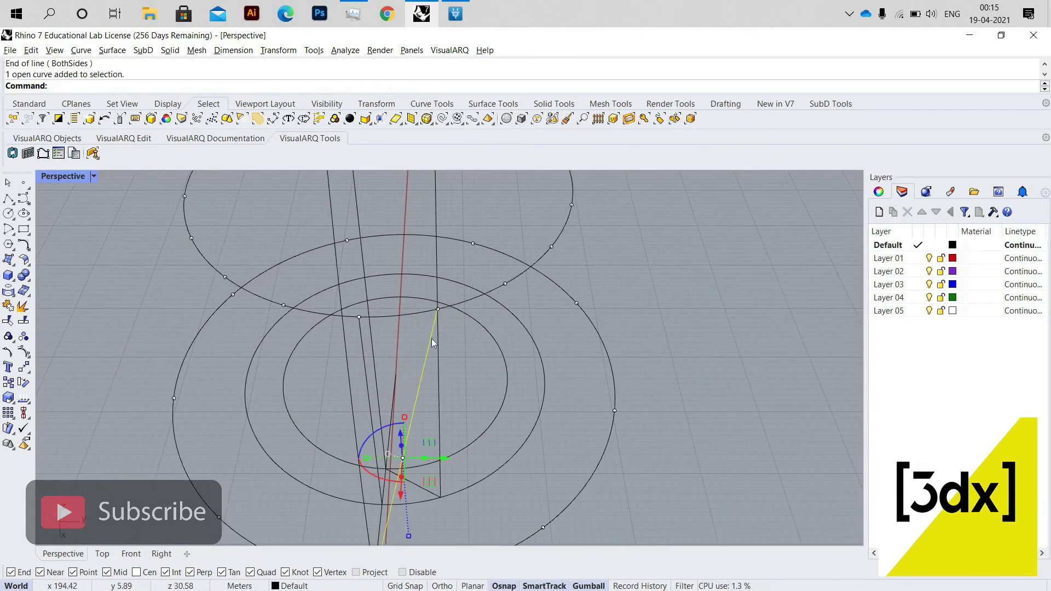
{"action": "type", "text": "Copy"}
{"action": "key", "text": "Return"}
{"action": "left_click", "coordinate": [439, 310]}
{"action": "left_click", "coordinate": [438, 281]}
{"action": "right_click_drag", "start_coordinate": [409, 286], "coordinate": [383, 262]}
{"action": "key", "text": "Return"}
{"action": "key", "text": "Escape"}
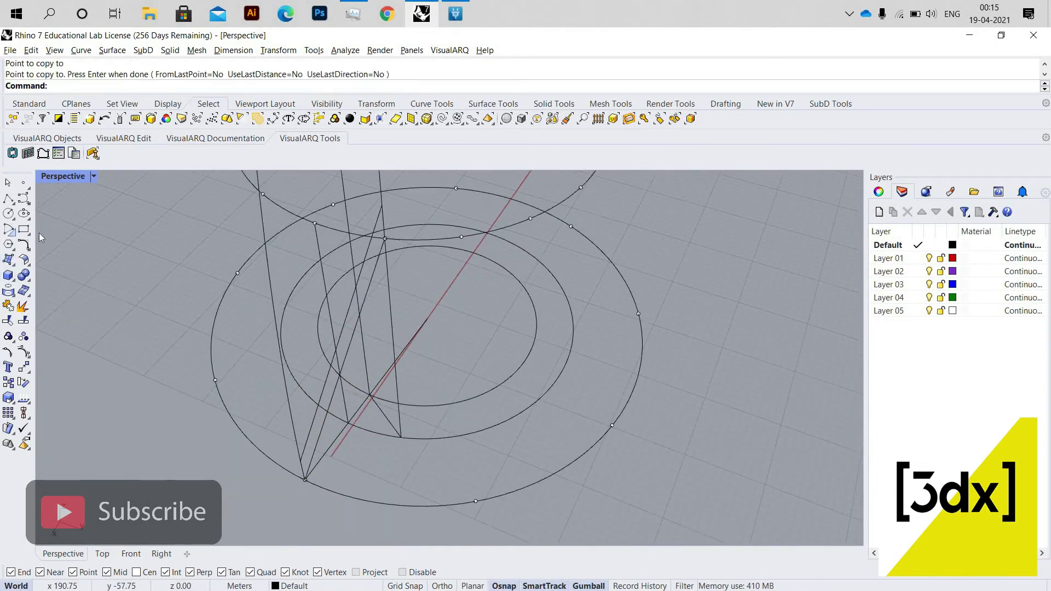
Step: Draw an arc by start, end and direction from the outer base circle's tip to the raised middle circle's division point
{"action": "left_click", "coordinate": [13, 233]}
{"action": "left_click", "coordinate": [41, 242]}
{"action": "left_click", "coordinate": [305, 481]}
{"action": "left_click", "coordinate": [385, 240]}
{"action": "left_click", "coordinate": [351, 306]}
{"action": "right_click_drag", "start_coordinate": [352, 306], "coordinate": [412, 296]}
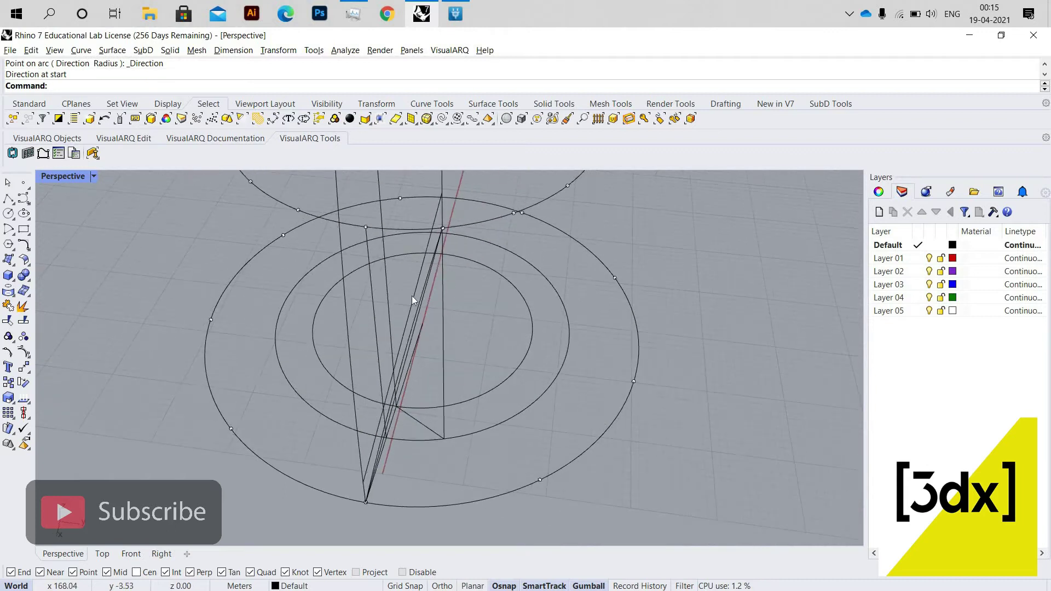
Step: Delete the raised connector with its vertical guide, and the straight helper line beside the lower arc
{"action": "scroll", "coordinate": [435, 321], "scroll_direction": "down", "scroll_amount": 6}
{"action": "left_click_drag", "start_coordinate": [443, 268], "coordinate": [384, 221]}
{"action": "key", "text": "Delete"}
{"action": "scroll", "coordinate": [400, 370], "scroll_direction": "up", "scroll_amount": 8}
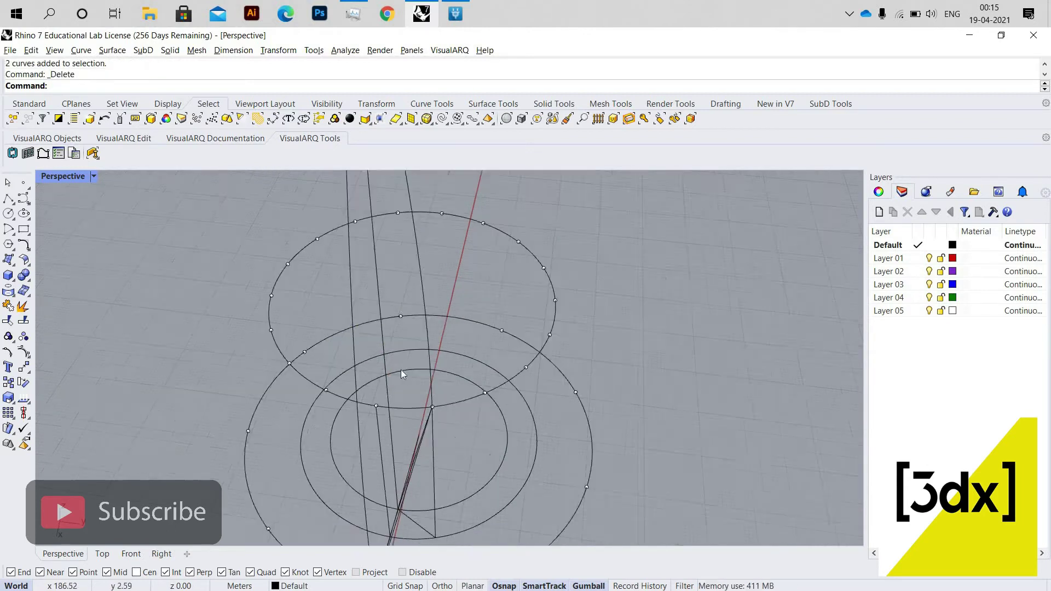
{"action": "left_click", "coordinate": [420, 388]}
{"action": "key", "text": "Delete"}
Step: Join the three petal-edge curves into one closed curve and fill it with a Patch surface
{"action": "scroll", "coordinate": [421, 388], "scroll_direction": "down", "scroll_amount": 2}
{"action": "scroll", "coordinate": [441, 320], "scroll_direction": "down", "scroll_amount": 4}
{"action": "mouse_move", "coordinate": [441, 320]}
{"action": "right_mouse_down"}
{"action": "mouse_move", "coordinate": [474, 299]}
{"action": "mouse_move", "coordinate": [457, 323]}
{"action": "right_mouse_up"}
{"action": "scroll", "coordinate": [457, 323], "scroll_direction": "down", "scroll_amount": 5}
{"action": "left_click", "coordinate": [438, 327]}
{"action": "left_click", "coordinate": [439, 252], "text": "shift"}
{"action": "type", "text": "Patch"}
{"action": "key", "text": "Return"}
{"action": "left_click", "coordinate": [603, 402]}
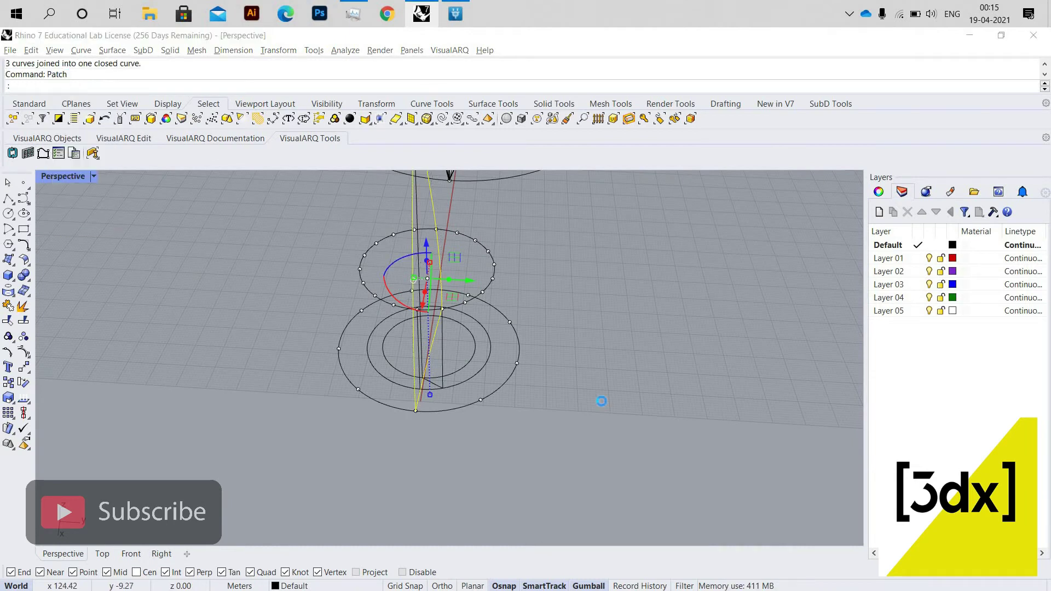
{"action": "scroll", "coordinate": [435, 359], "scroll_direction": "up", "scroll_amount": 4}
{"action": "left_click", "coordinate": [411, 394]}
{"action": "right_click_drag", "start_coordinate": [416, 416], "coordinate": [487, 399]}
{"action": "scroll", "coordinate": [502, 503], "scroll_direction": "up", "scroll_amount": 5}
{"action": "right_click_drag", "start_coordinate": [481, 419], "coordinate": [448, 406]}
{"action": "key", "text": "Escape"}
Step: Mirror the patch surface about the line from its base tip to the nearby vertical guide's foot
{"action": "left_click", "coordinate": [418, 357]}
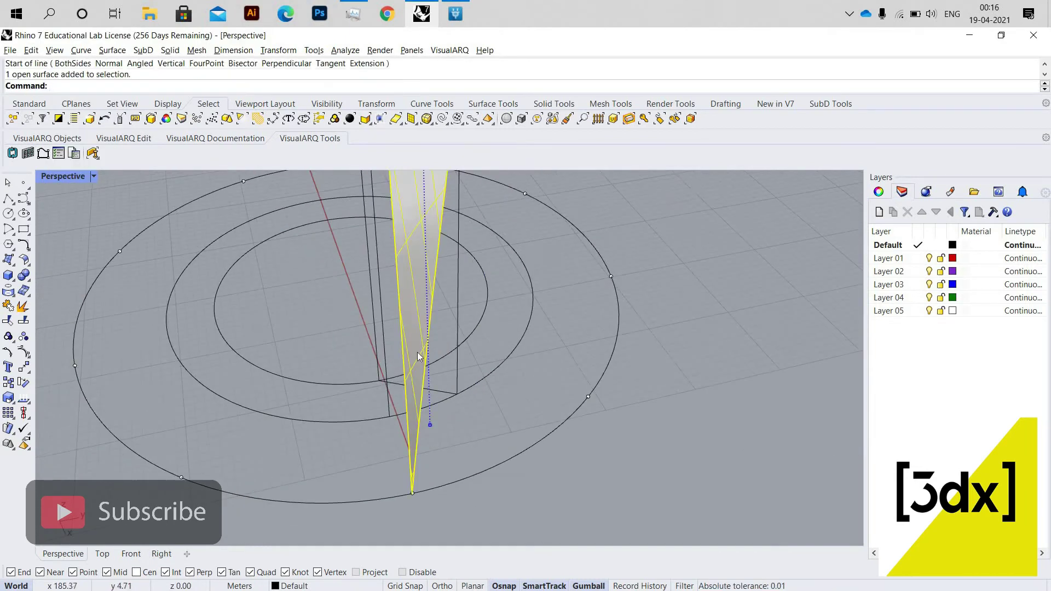
{"action": "type", "text": "mirror"}
{"action": "key", "text": "Return"}
{"action": "left_click", "coordinate": [414, 495]}
{"action": "left_click", "coordinate": [389, 417]}
{"action": "left_click", "coordinate": [424, 438], "text": "shift"}
{"action": "right_click_drag", "start_coordinate": [564, 397], "coordinate": [651, 395]}
{"action": "scroll", "coordinate": [509, 422], "scroll_direction": "up", "scroll_amount": 12}
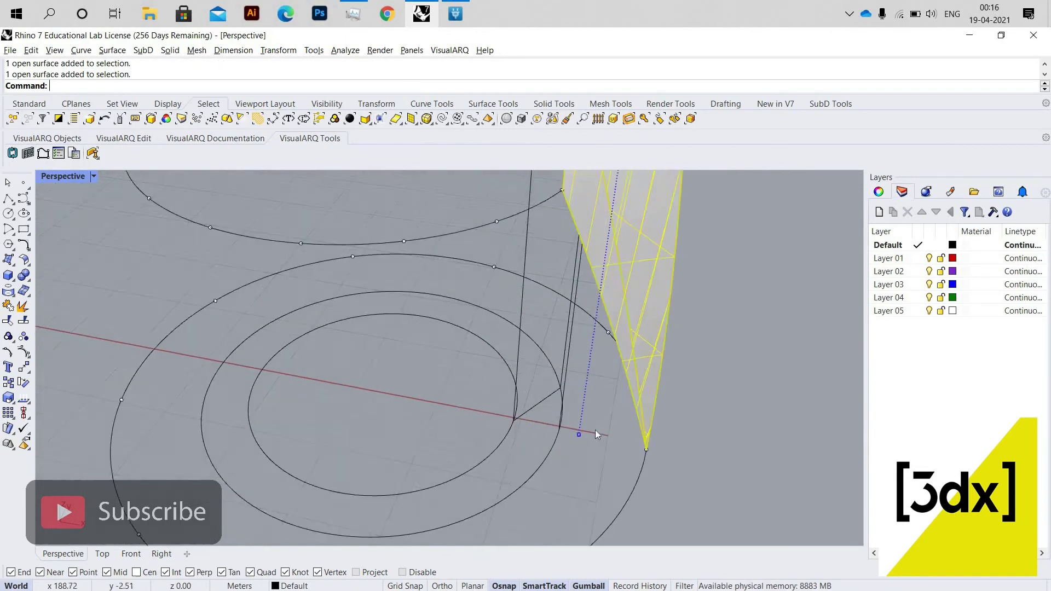
{"action": "left_click", "coordinate": [748, 462]}
{"action": "type", "text": "line"}
{"action": "key", "text": "Return"}
{"action": "left_click", "coordinate": [519, 415]}
{"action": "key", "text": "Escape"}
Step: Draw a diameter line across the inner base circle, and a second line from its midpoint to the petal's base tip
{"action": "key", "text": "Return"}
{"action": "left_click", "coordinate": [383, 263]}
{"action": "scroll", "coordinate": [353, 325], "scroll_direction": "down", "scroll_amount": 4}
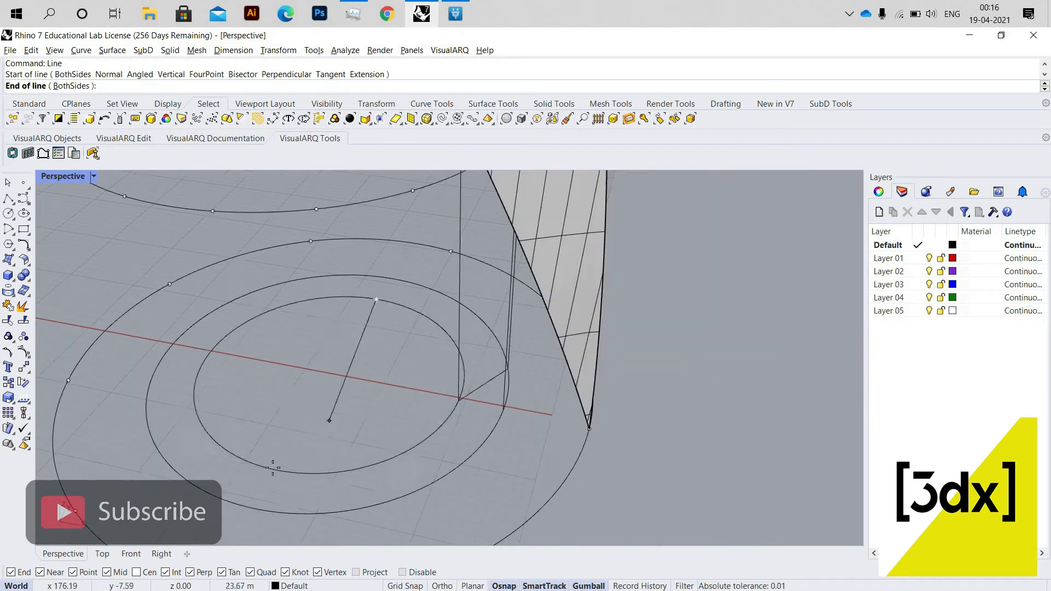
{"action": "left_click", "coordinate": [273, 469]}
{"action": "key", "text": "Return"}
{"action": "left_click", "coordinate": [330, 373]}
{"action": "left_click", "coordinate": [590, 427]}
Step: Polar-array both petal halves around the base circles' centre with 9 items over 360 degrees
{"action": "scroll", "coordinate": [586, 422], "scroll_direction": "down", "scroll_amount": 6}
{"action": "left_click", "coordinate": [539, 336]}
{"action": "mouse_move", "coordinate": [539, 336]}
{"action": "right_mouse_down"}
{"action": "mouse_move", "coordinate": [460, 341]}
{"action": "mouse_move", "coordinate": [539, 350]}
{"action": "right_mouse_up"}
{"action": "left_click", "coordinate": [460, 341], "text": "shift"}
{"action": "scroll", "coordinate": [520, 378], "scroll_direction": "up", "scroll_amount": 5}
{"action": "left_click", "coordinate": [39, 418]}
{"action": "scroll", "coordinate": [408, 397], "scroll_direction": "up", "scroll_amount": 2}
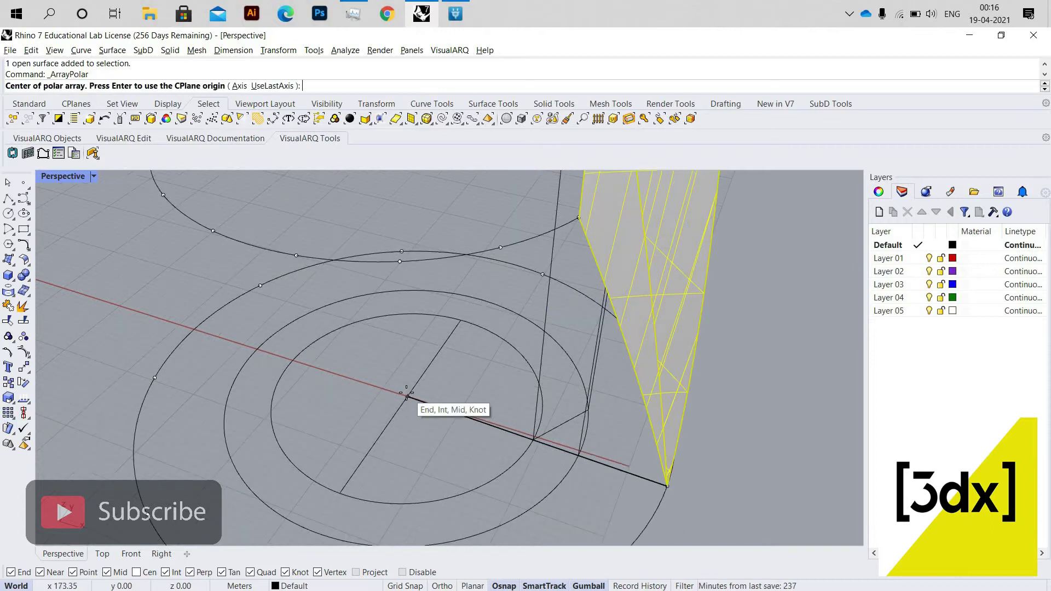
{"action": "left_click", "coordinate": [408, 396]}
{"action": "key", "text": "Return"}
{"action": "key", "text": "Return"}
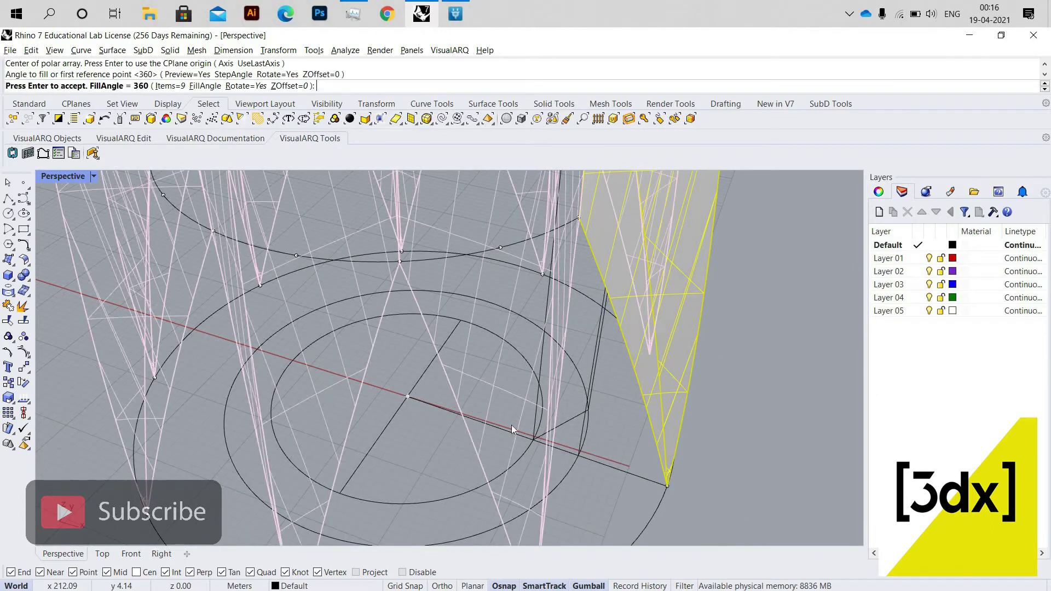
{"action": "key", "text": "Return"}
Step: Examine the new narrow petal ring and one of its petals beside the first, wider ring
{"action": "scroll", "coordinate": [539, 389], "scroll_direction": "down", "scroll_amount": 5}
{"action": "right_click_drag", "start_coordinate": [508, 372], "coordinate": [475, 332]}
{"action": "left_click", "coordinate": [567, 310]}
{"action": "scroll", "coordinate": [564, 311], "scroll_direction": "up", "scroll_amount": 4}
{"action": "scroll", "coordinate": [568, 310], "scroll_direction": "down", "scroll_amount": 4}
{"action": "scroll", "coordinate": [537, 307], "scroll_direction": "up", "scroll_amount": 2}
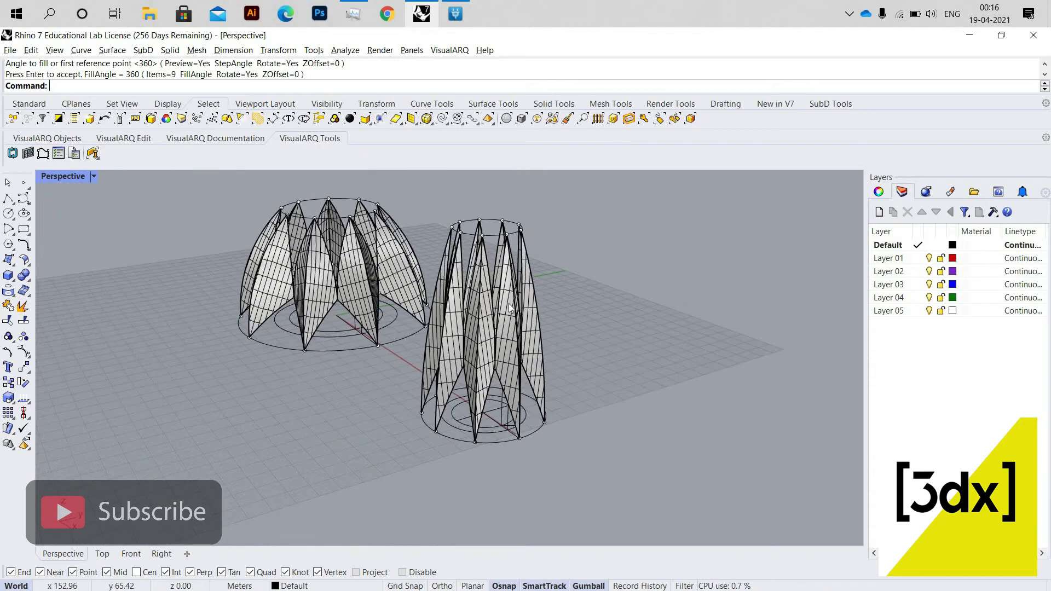
{"action": "scroll", "coordinate": [482, 359], "scroll_direction": "up", "scroll_amount": 2}
{"action": "left_click", "coordinate": [465, 386]}
{"action": "left_click", "coordinate": [465, 394], "text": "shift"}
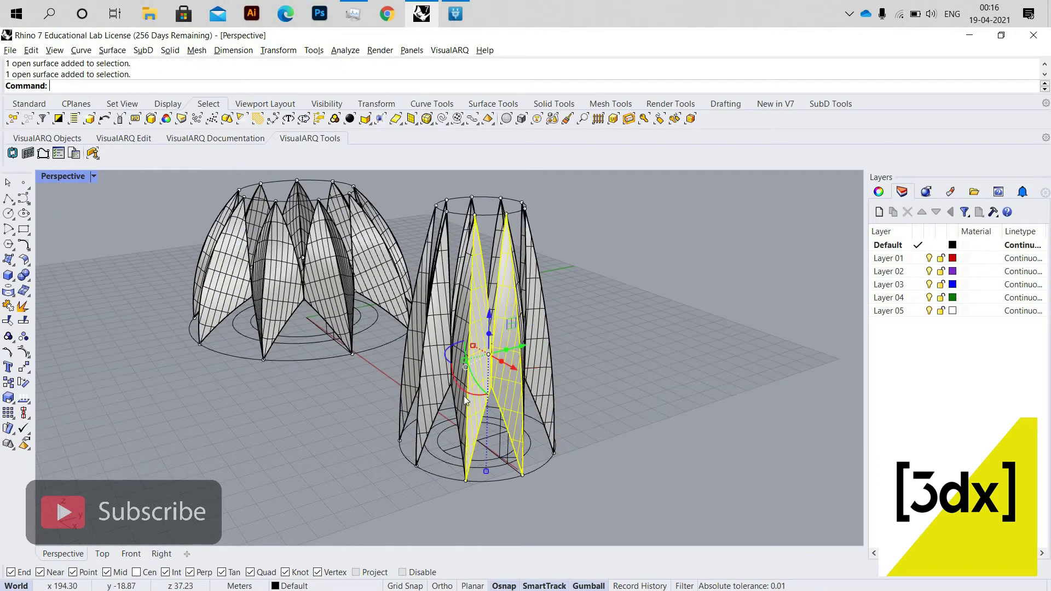
{"action": "scroll", "coordinate": [454, 373], "scroll_direction": "up", "scroll_amount": 3}
{"action": "scroll", "coordinate": [520, 356], "scroll_direction": "down", "scroll_amount": 5}
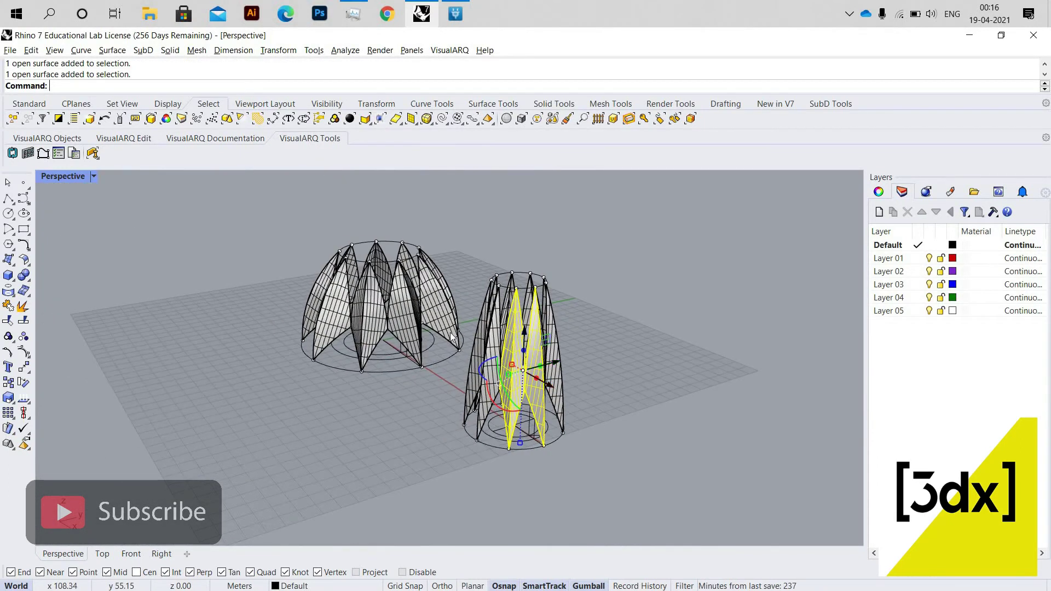
{"action": "scroll", "coordinate": [446, 331], "scroll_direction": "up", "scroll_amount": 4}
{"action": "scroll", "coordinate": [451, 305], "scroll_direction": "down", "scroll_amount": 2}
{"action": "right_click_drag", "start_coordinate": [450, 304], "coordinate": [510, 304]}
Step: Group all the surfaces of the narrow petal ring together with its selected curves
{"action": "left_click", "coordinate": [557, 300]}
{"action": "left_click", "coordinate": [507, 321]}
{"action": "key", "text": "ctrl+g"}
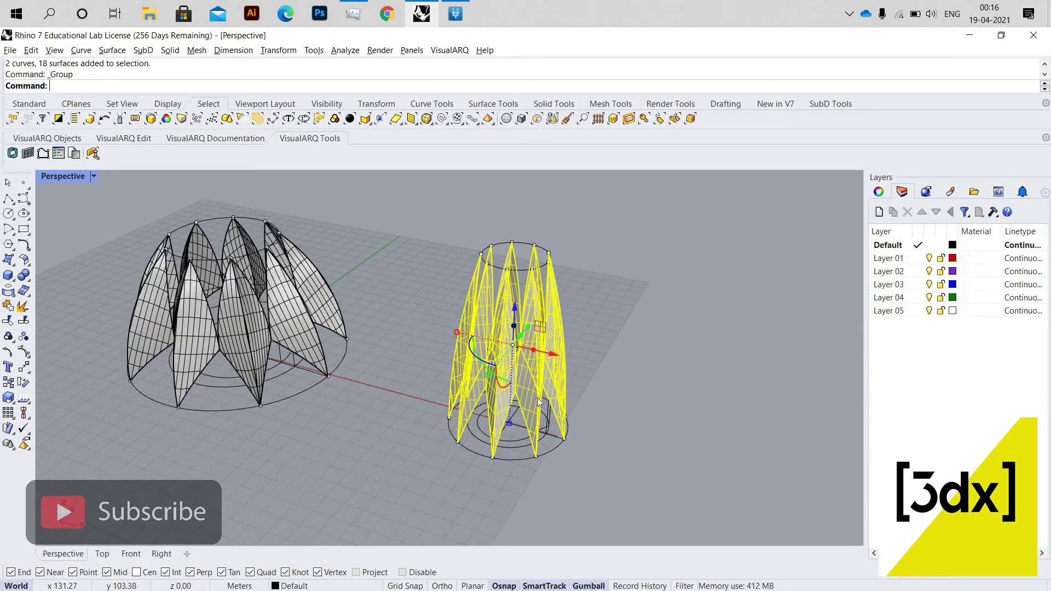
Step: Copy the grouped narrow ring from its base centre to the base centre of the wider ring
{"action": "right_click_drag", "start_coordinate": [537, 398], "coordinate": [480, 394]}
{"action": "scroll", "coordinate": [481, 394], "scroll_direction": "up", "scroll_amount": 10}
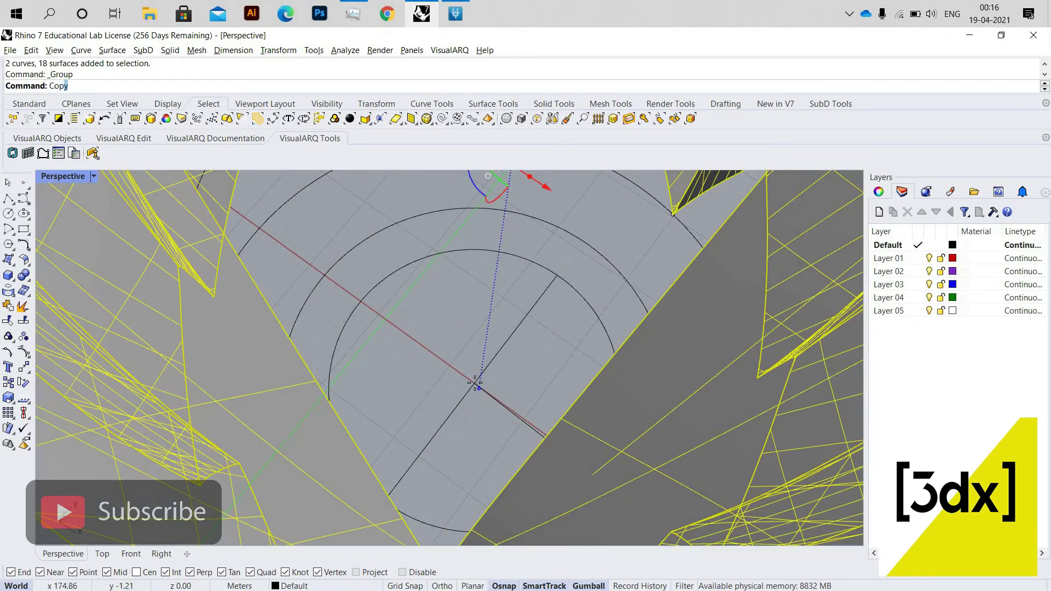
{"action": "key", "text": "Return"}
{"action": "left_click", "coordinate": [475, 383]}
{"action": "scroll", "coordinate": [475, 383], "scroll_direction": "down", "scroll_amount": 8}
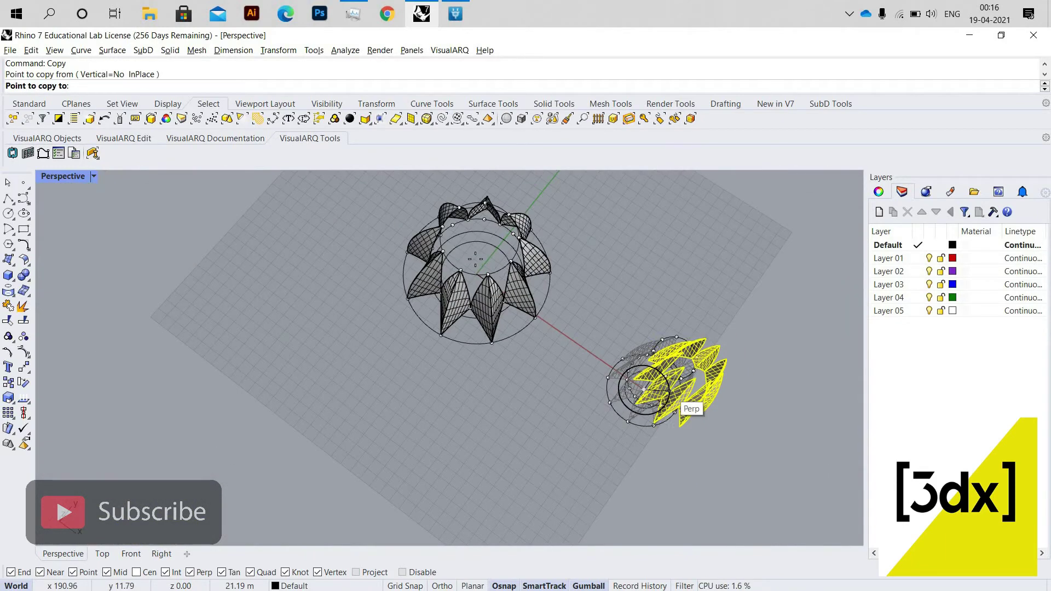
{"action": "scroll", "coordinate": [471, 251], "scroll_direction": "up", "scroll_amount": 8}
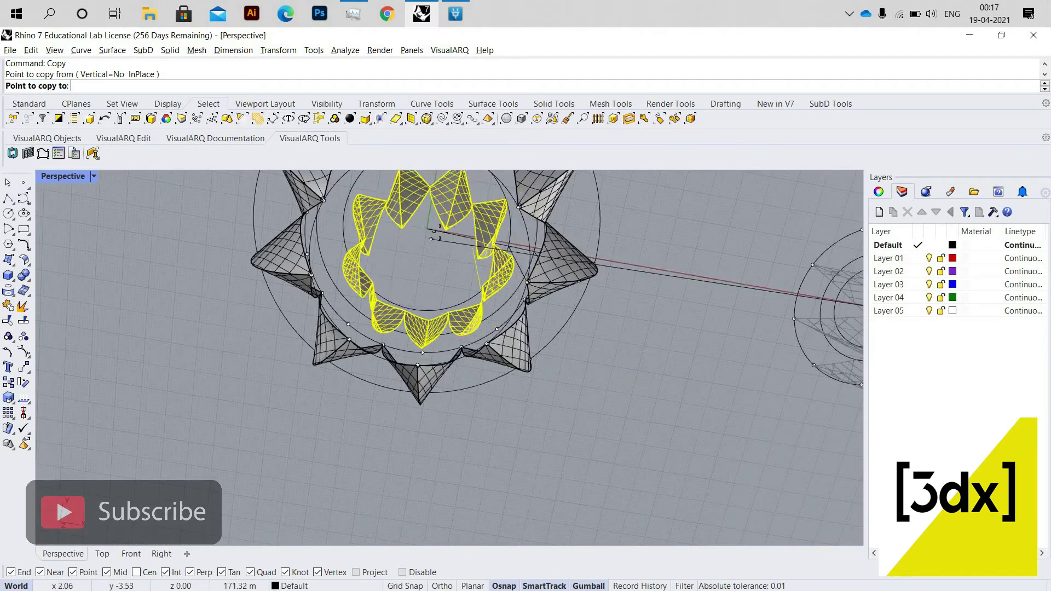
{"action": "left_click", "coordinate": [430, 229]}
{"action": "scroll", "coordinate": [429, 229], "scroll_direction": "down", "scroll_amount": 5}
{"action": "key", "text": "Return"}
{"action": "right_click_drag", "start_coordinate": [463, 293], "coordinate": [451, 227]}
{"action": "key", "text": "Escape"}
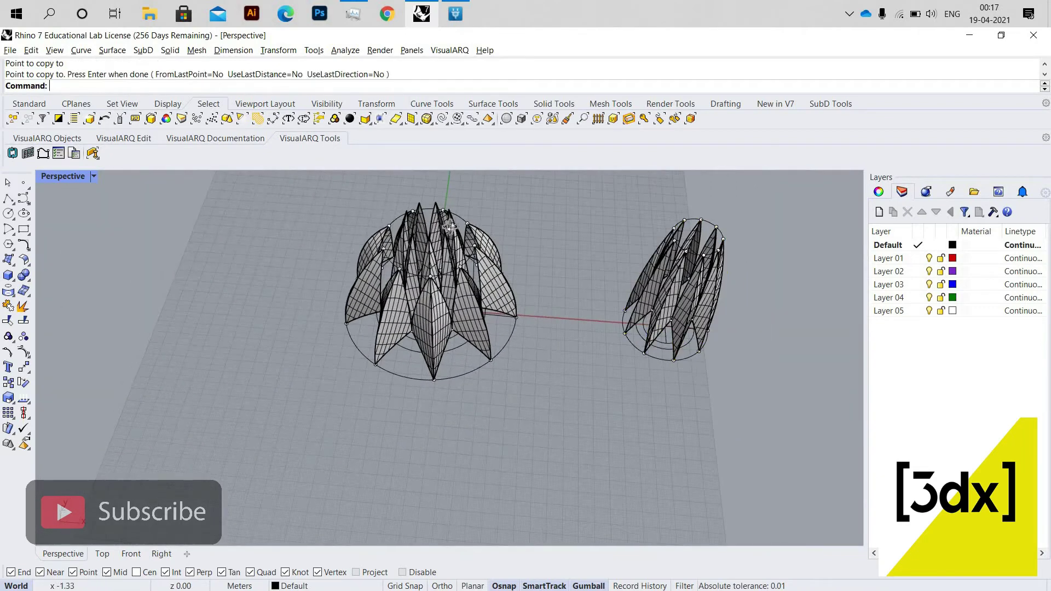
Step: Apply CageEdit to the inner petal ring with a world bounding box, 4 points and degree 3 per axis, and a global region
{"action": "scroll", "coordinate": [450, 226], "scroll_direction": "up", "scroll_amount": 6}
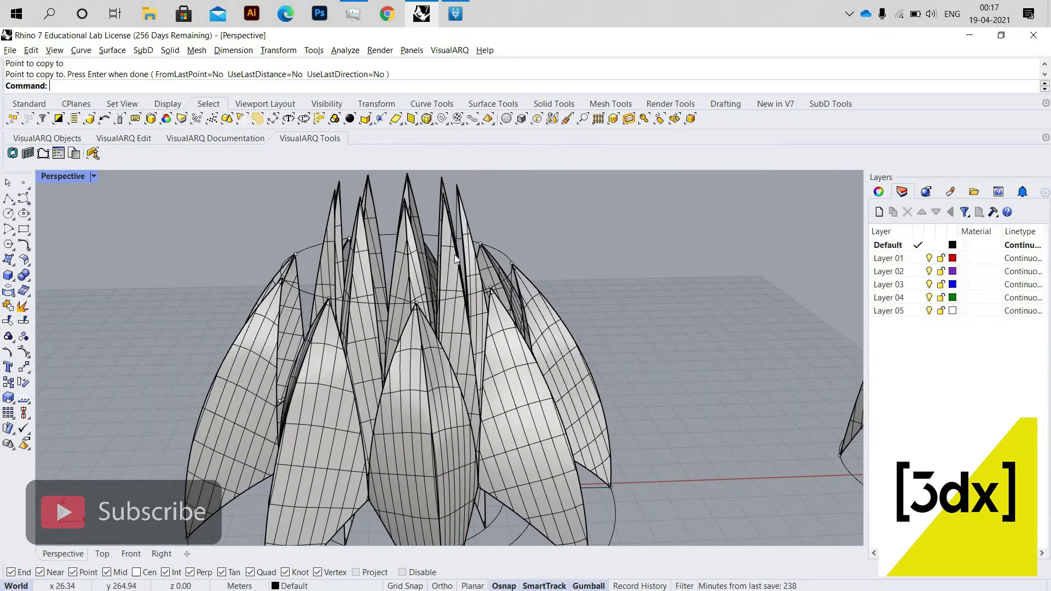
{"action": "key", "text": "ctrl+l"}
{"action": "type", "text": "Cag"}
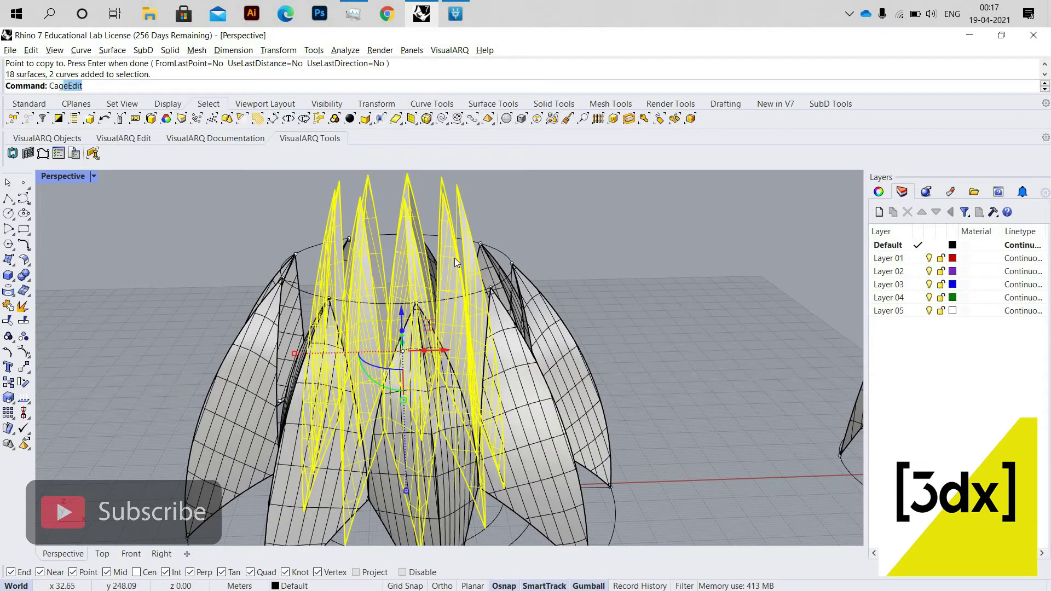
{"action": "type", "text": "e"}
{"action": "key", "text": "Up"}
{"action": "key", "text": "Return"}
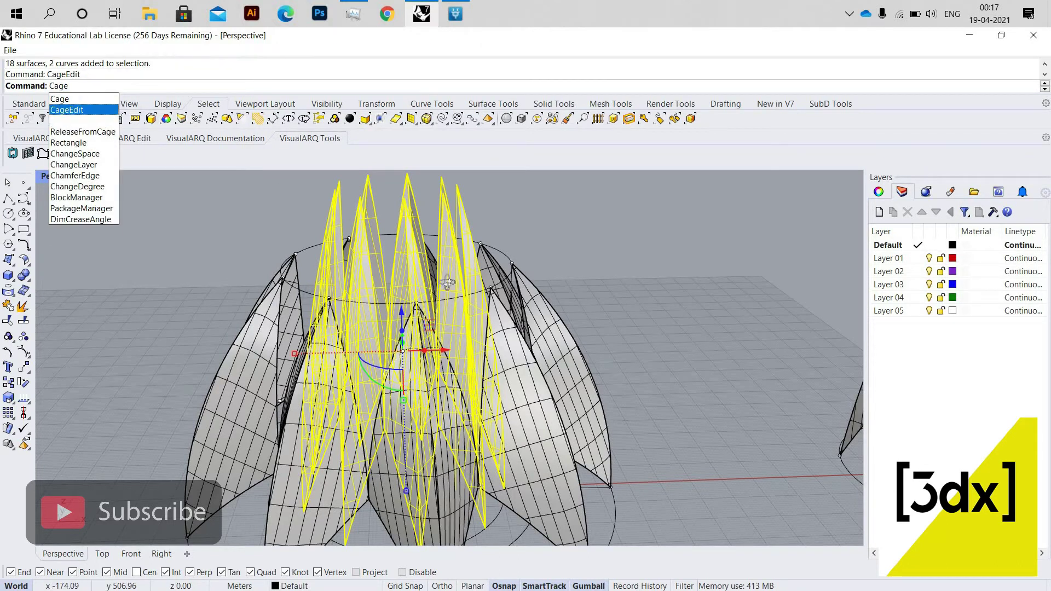
{"action": "scroll", "coordinate": [472, 307], "scroll_direction": "down", "scroll_amount": 3}
{"action": "right_click_drag", "start_coordinate": [472, 306], "coordinate": [478, 273]}
{"action": "key", "text": "Return"}
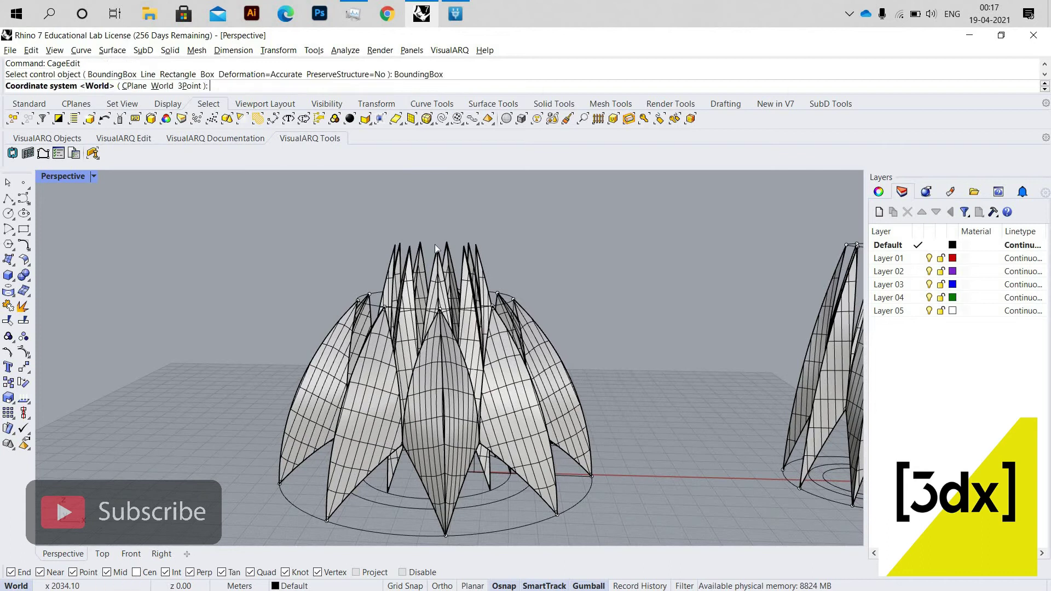
{"action": "key", "text": "Return"}
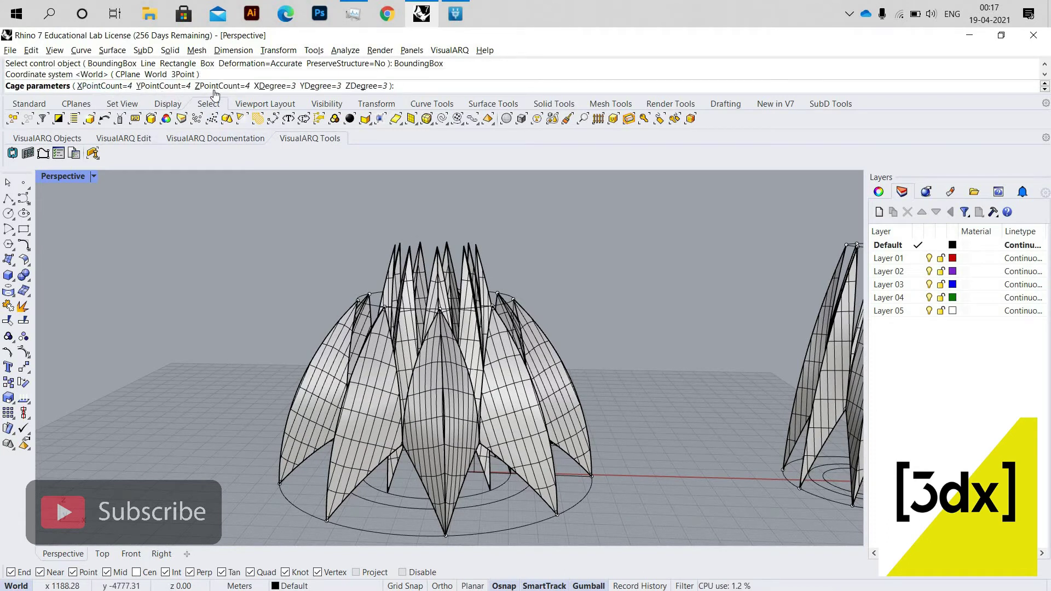
{"action": "key", "text": "Return"}
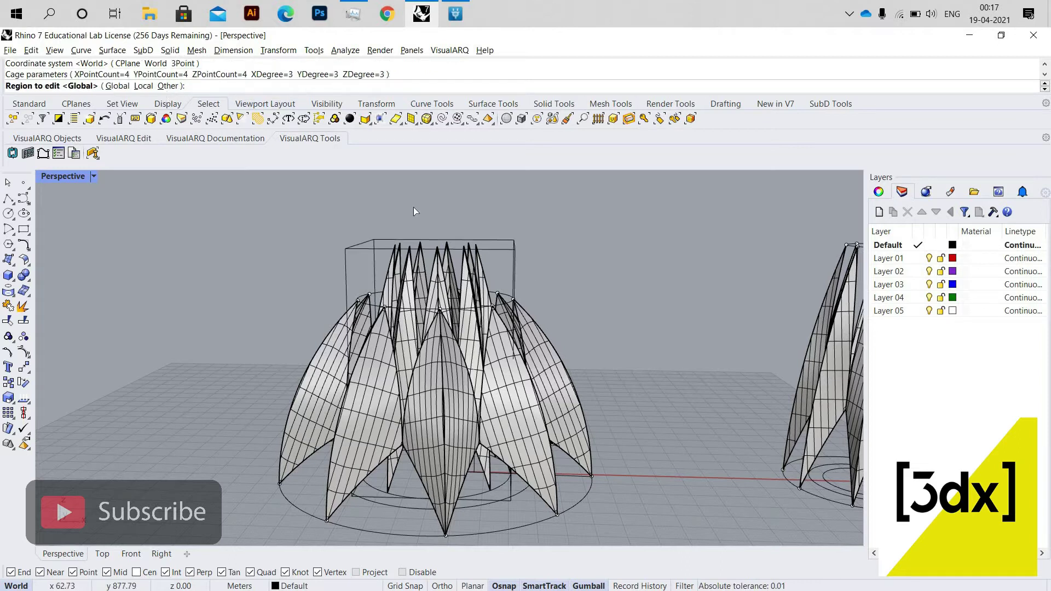
{"action": "key", "text": "Return"}
Step: Select the cage's top layer of control points and scale them by 0.75 along the Y axis
{"action": "right_click_drag", "start_coordinate": [423, 246], "coordinate": [566, 289]}
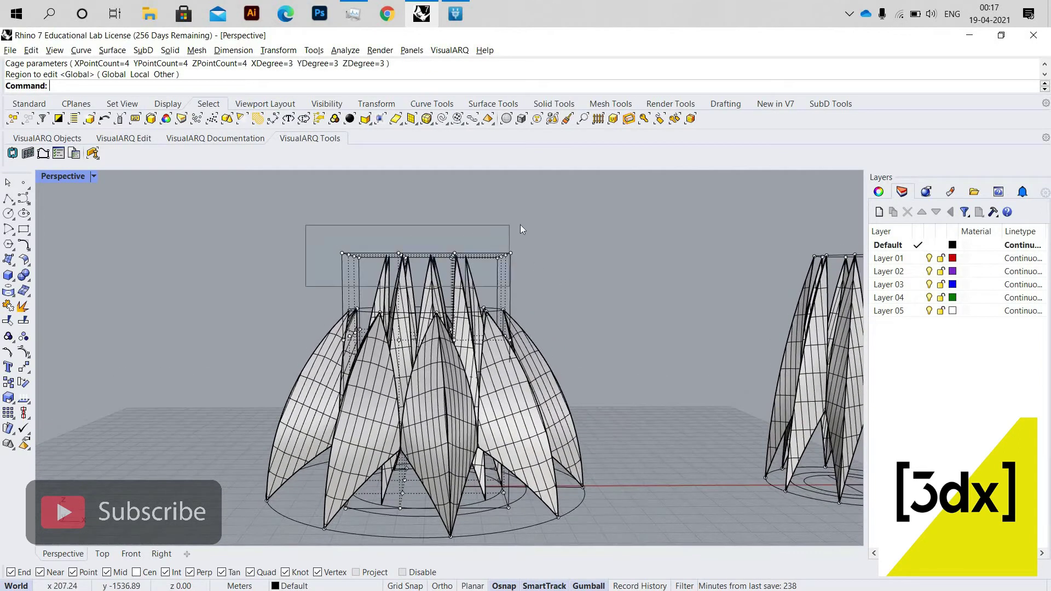
{"action": "left_click_drag", "start_coordinate": [521, 229], "coordinate": [512, 226]}
{"action": "scroll", "coordinate": [474, 265], "scroll_direction": "up", "scroll_amount": 6}
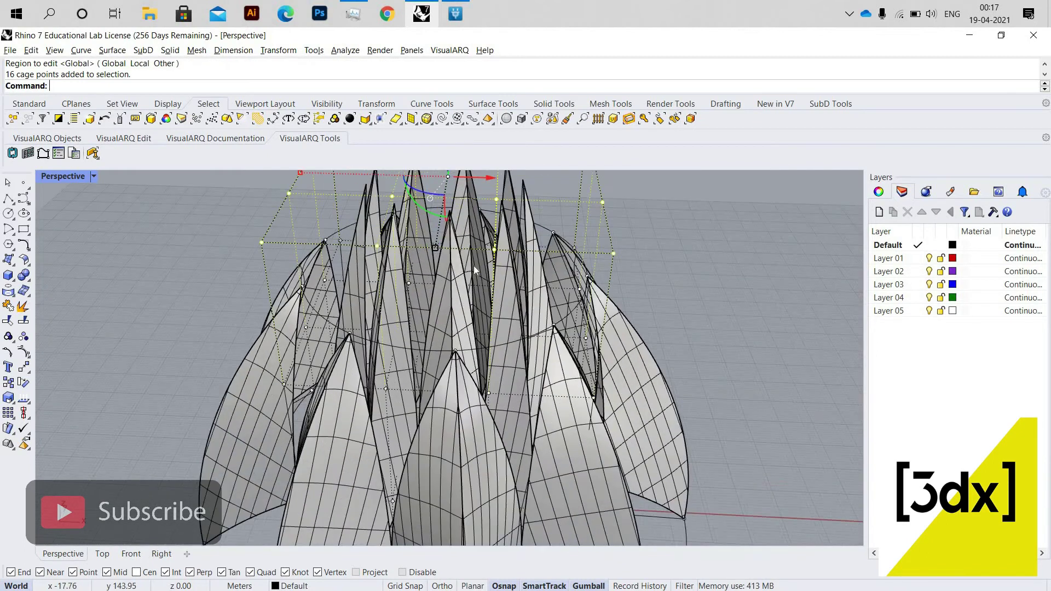
{"action": "left_click", "coordinate": [477, 267]}
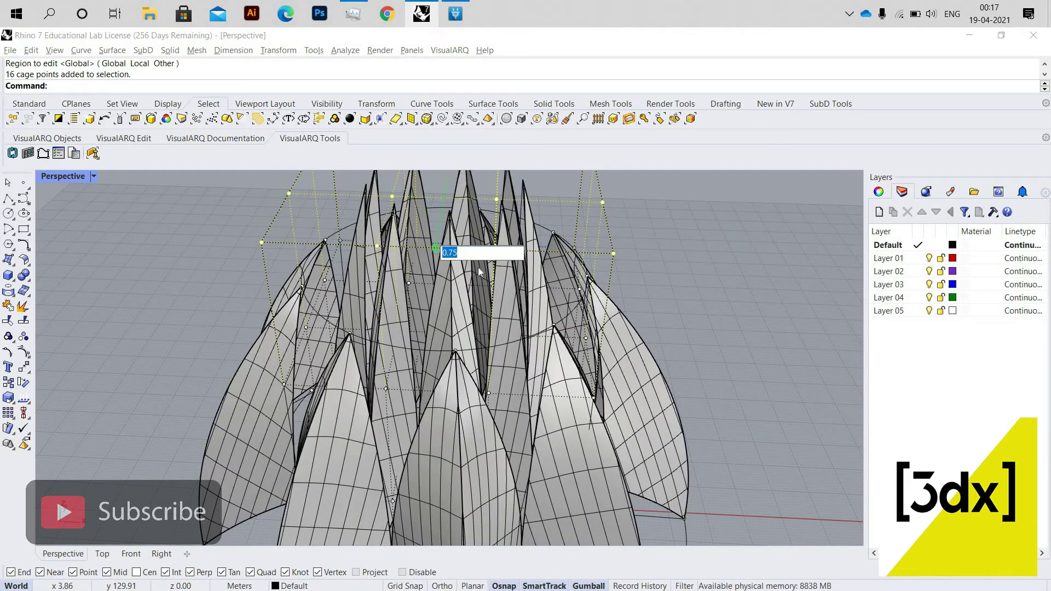
{"action": "key", "text": "Return"}
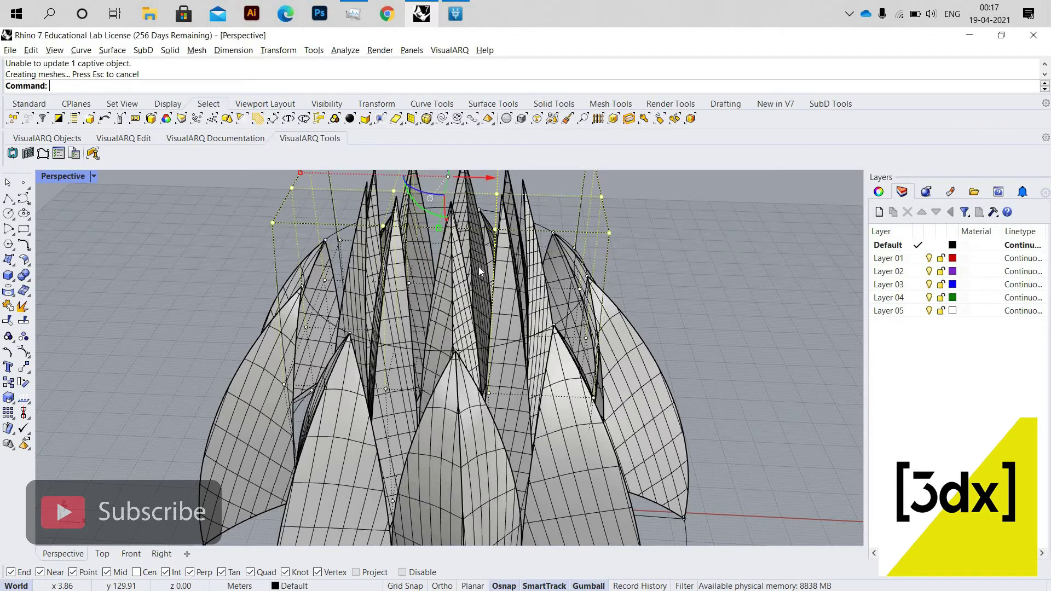
{"action": "scroll", "coordinate": [456, 250], "scroll_direction": "down", "scroll_amount": 6}
{"action": "mouse_move", "coordinate": [456, 251]}
{"action": "right_mouse_down"}
{"action": "mouse_move", "coordinate": [433, 216]}
{"action": "mouse_move", "coordinate": [456, 243]}
{"action": "right_mouse_up"}
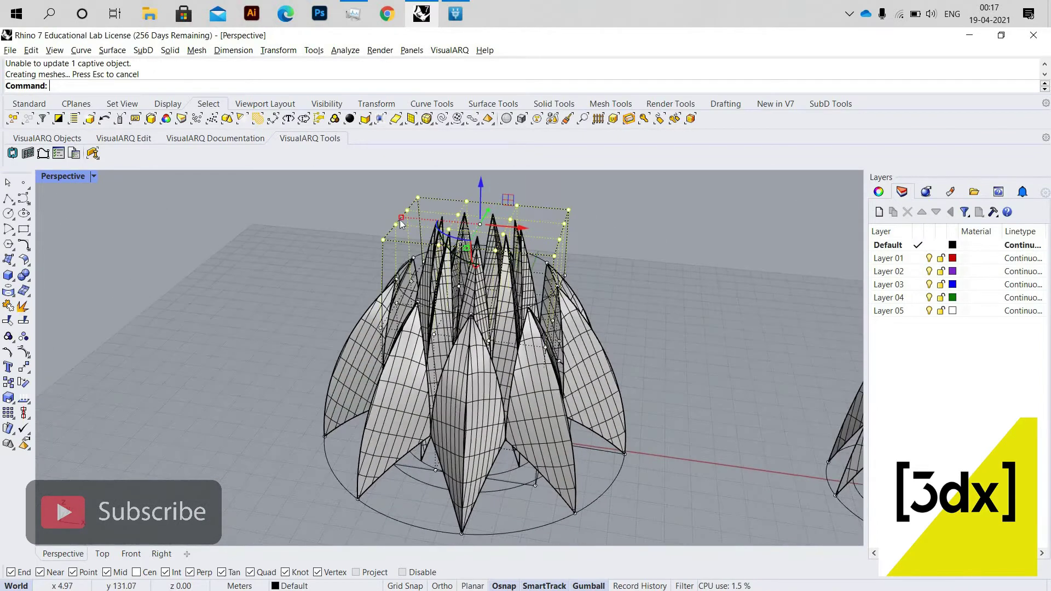
Step: Scale the selected top cage points along the X axis
{"action": "scroll", "coordinate": [438, 232], "scroll_direction": "up", "scroll_amount": 4}
{"action": "left_click", "coordinate": [393, 219]}
{"action": "key", "text": "Return"}
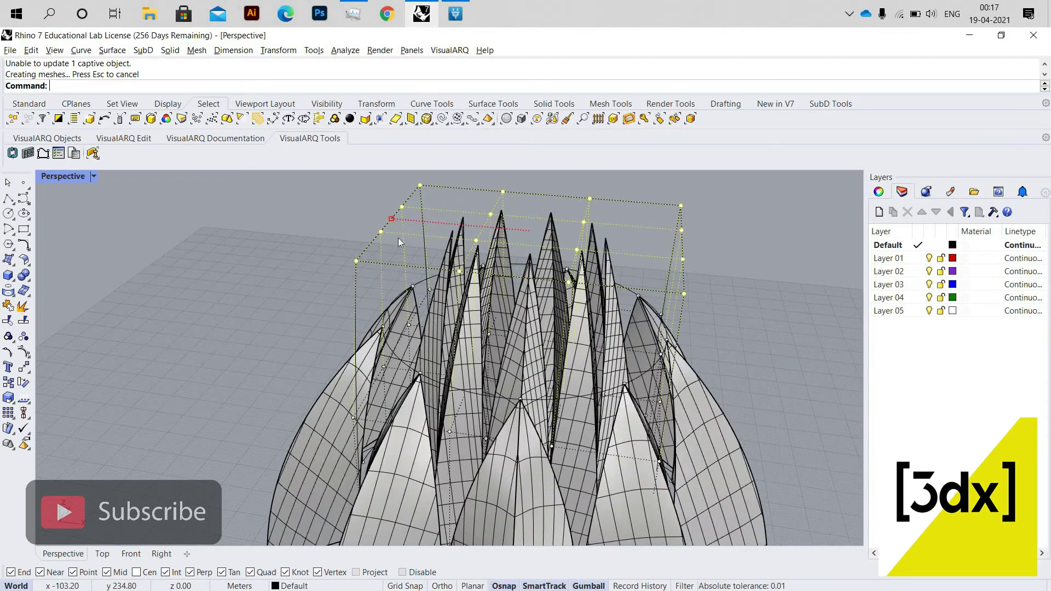
Step: Select the top layer of cage control points above the inner petal ring and raise them
{"action": "right_click_drag", "start_coordinate": [445, 198], "coordinate": [504, 184]}
{"action": "scroll", "coordinate": [574, 222], "scroll_direction": "down", "scroll_amount": 5}
{"action": "right_click_drag", "start_coordinate": [547, 271], "coordinate": [405, 226]}
{"action": "scroll", "coordinate": [416, 226], "scroll_direction": "up", "scroll_amount": 3}
{"action": "left_click_drag", "start_coordinate": [732, 344], "coordinate": [371, 230]}
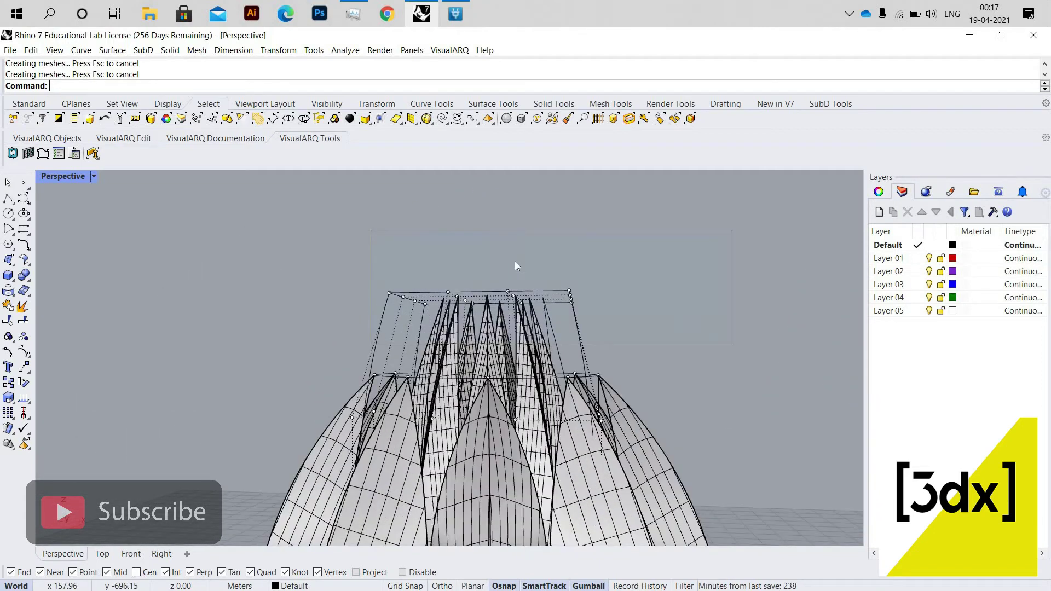
{"action": "left_click_drag", "start_coordinate": [515, 266], "coordinate": [518, 210]}
Step: Delete the control cage surrounding the inner petal ring
{"action": "right_click_drag", "start_coordinate": [563, 223], "coordinate": [467, 269]}
{"action": "scroll", "coordinate": [443, 274], "scroll_direction": "down", "scroll_amount": 8}
{"action": "scroll", "coordinate": [498, 277], "scroll_direction": "up", "scroll_amount": 8}
{"action": "left_click", "coordinate": [467, 264]}
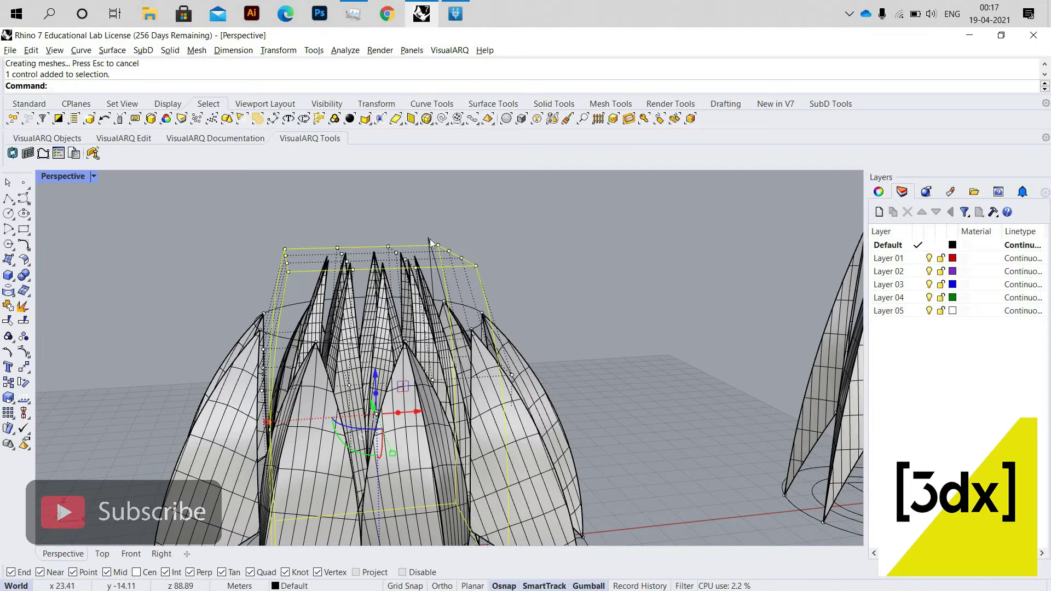
{"action": "key", "text": "Delete"}
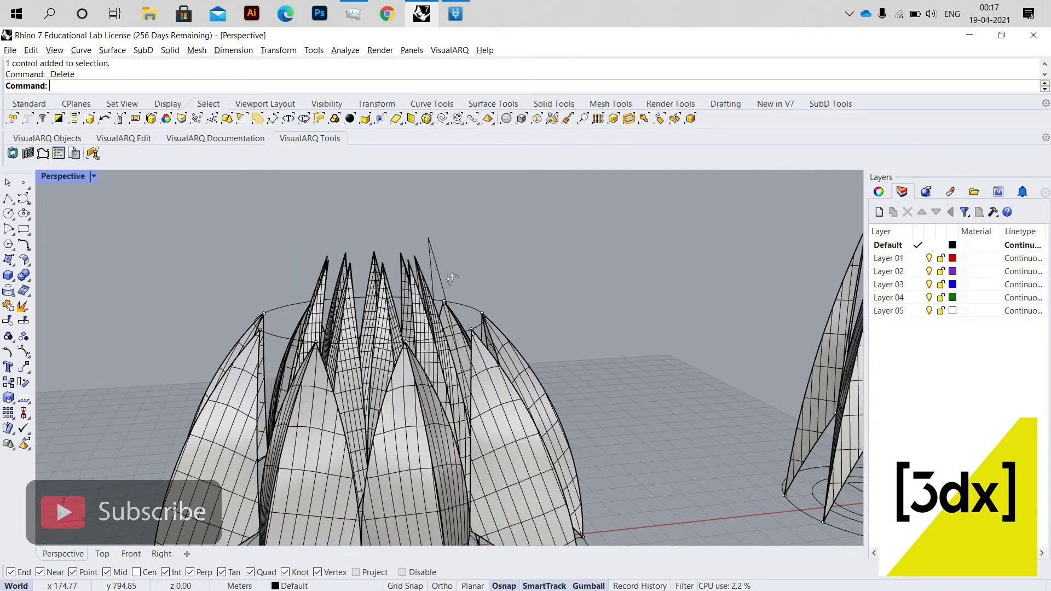
{"action": "key", "text": "Delete"}
Step: Undo the cage deletion and the last gumball move of the cage points
{"action": "scroll", "coordinate": [451, 278], "scroll_direction": "down", "scroll_amount": 5}
{"action": "right_click_drag", "start_coordinate": [451, 278], "coordinate": [382, 251]}
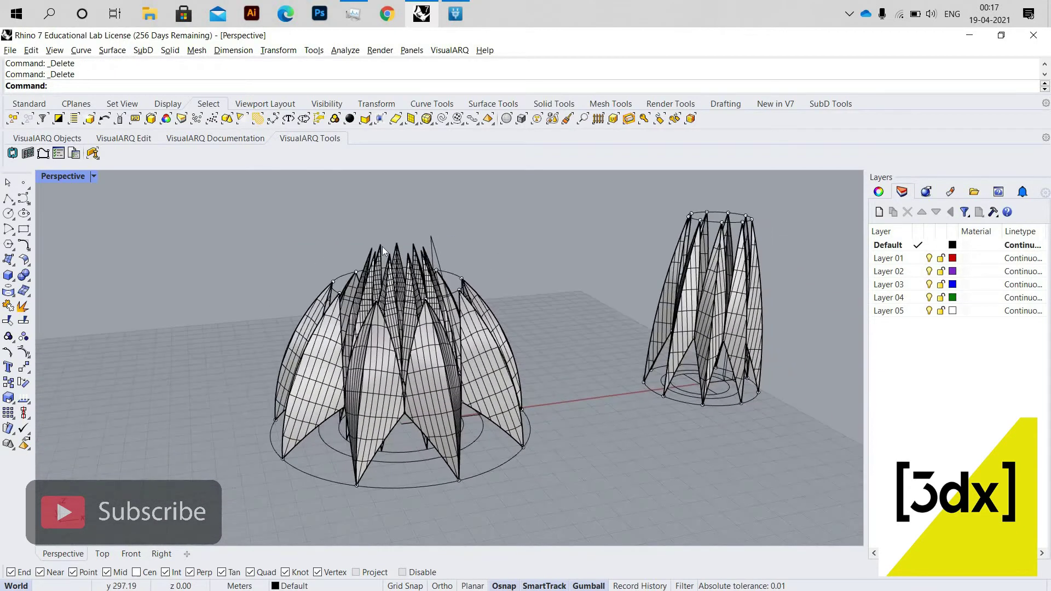
{"action": "scroll", "coordinate": [386, 249], "scroll_direction": "up", "scroll_amount": 6}
{"action": "scroll", "coordinate": [387, 250], "scroll_direction": "down", "scroll_amount": 5}
{"action": "right_click_drag", "start_coordinate": [412, 323], "coordinate": [483, 314]}
{"action": "key", "text": "ctrl+z"}
{"action": "key", "text": "ctrl+z"}
{"action": "key", "text": "ctrl+z"}
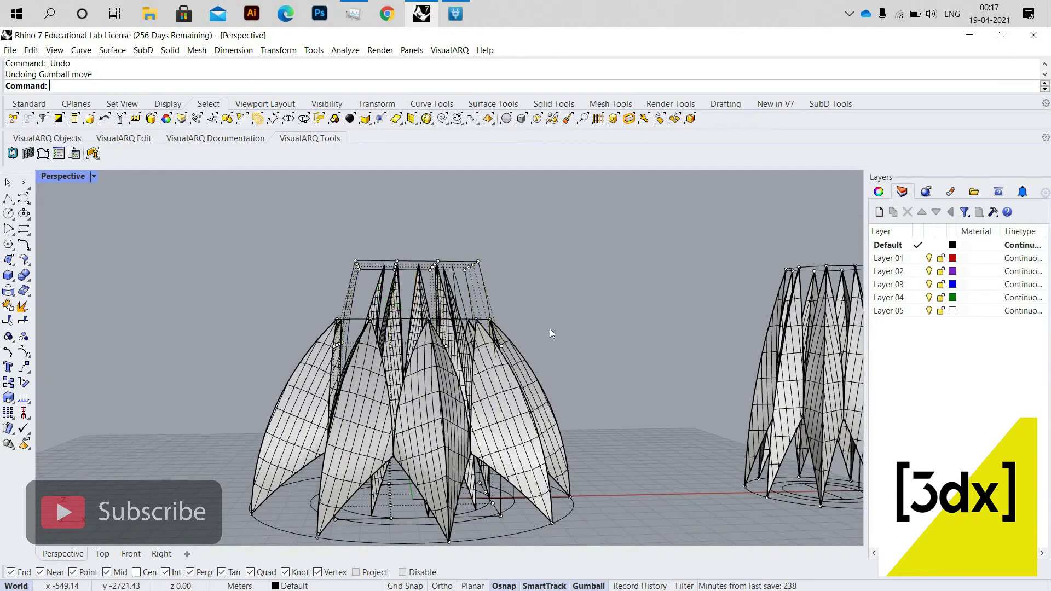
Step: Turn off the cage's control points and delete the original narrow petal ring standing beside the nested rings
{"action": "key", "text": "Escape"}
{"action": "right_click_drag", "start_coordinate": [550, 329], "coordinate": [539, 407]}
{"action": "scroll", "coordinate": [540, 361], "scroll_direction": "down", "scroll_amount": 6}
{"action": "scroll", "coordinate": [539, 407], "scroll_direction": "up", "scroll_amount": 5}
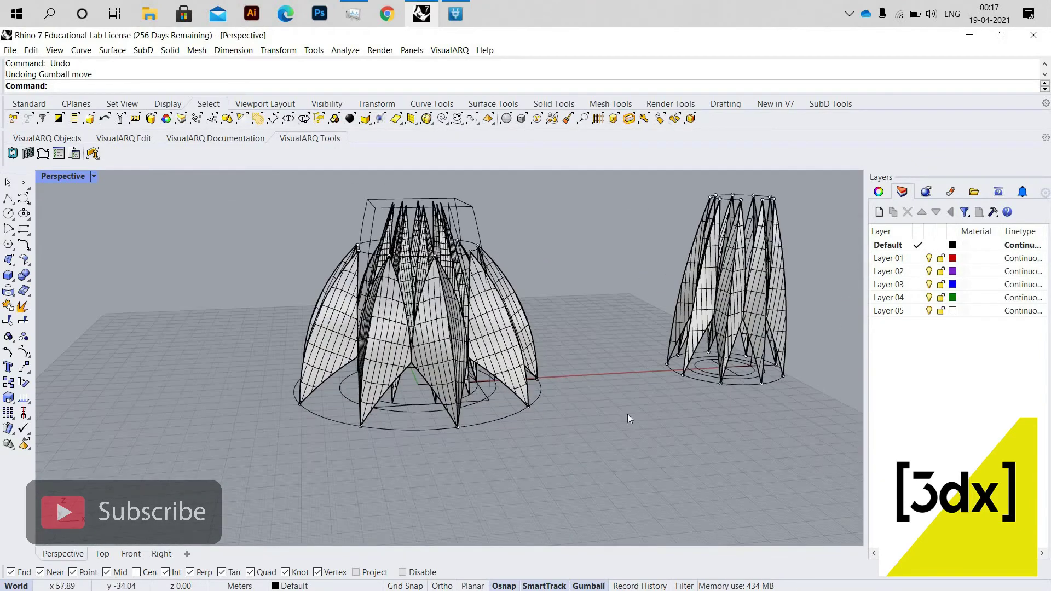
{"action": "scroll", "coordinate": [559, 242], "scroll_direction": "up", "scroll_amount": 3}
{"action": "scroll", "coordinate": [602, 313], "scroll_direction": "down", "scroll_amount": 4}
{"action": "left_click_drag", "start_coordinate": [695, 276], "coordinate": [576, 360]}
{"action": "key", "text": "Delete"}
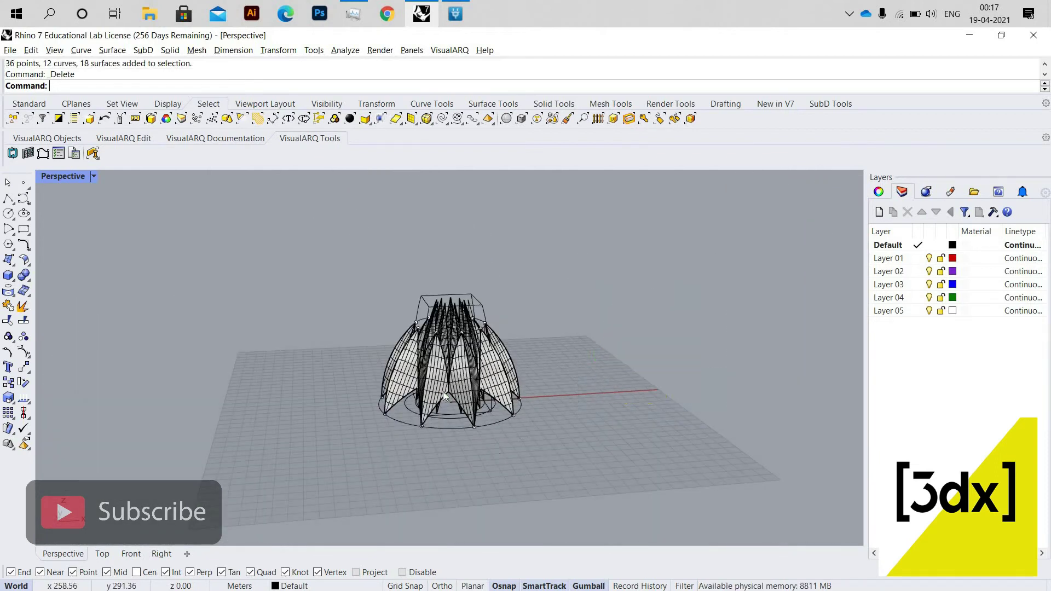
Step: Select one petal surface of the outer ring near its base tip
{"action": "scroll", "coordinate": [448, 386], "scroll_direction": "up", "scroll_amount": 5}
{"action": "scroll", "coordinate": [501, 431], "scroll_direction": "down", "scroll_amount": 3}
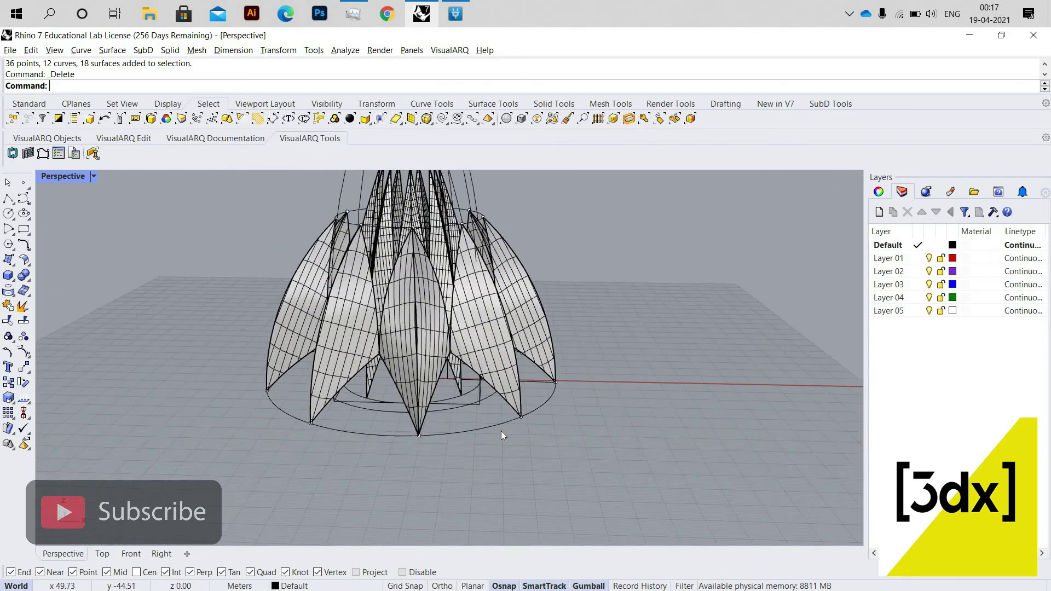
{"action": "right_click_drag", "start_coordinate": [501, 432], "coordinate": [509, 426]}
{"action": "scroll", "coordinate": [509, 426], "scroll_direction": "up", "scroll_amount": 6}
{"action": "scroll", "coordinate": [275, 305], "scroll_direction": "down", "scroll_amount": 6}
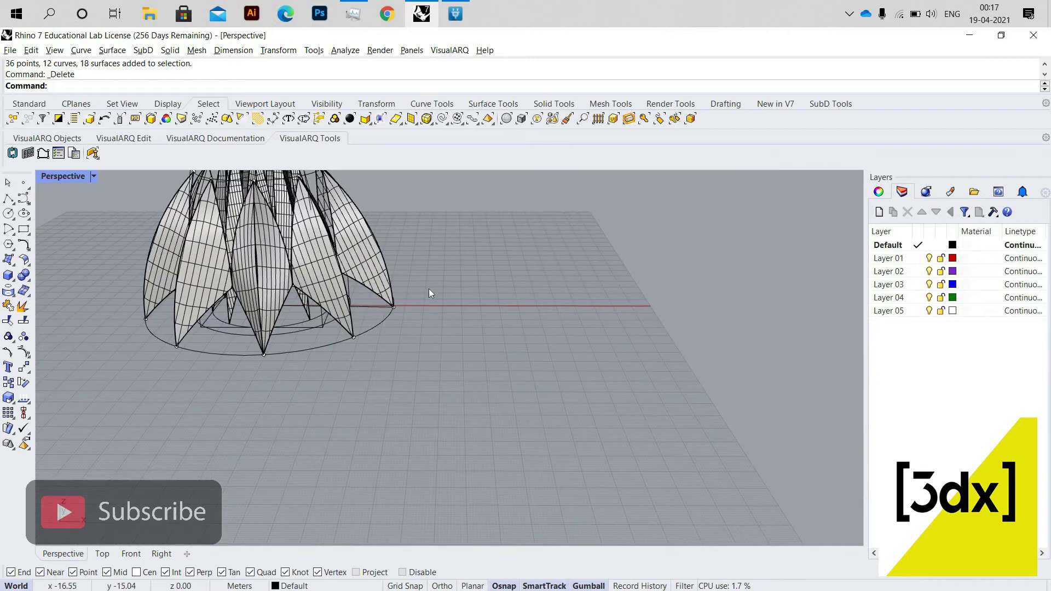
{"action": "scroll", "coordinate": [335, 241], "scroll_direction": "up", "scroll_amount": 5}
{"action": "left_click", "coordinate": [256, 252]}
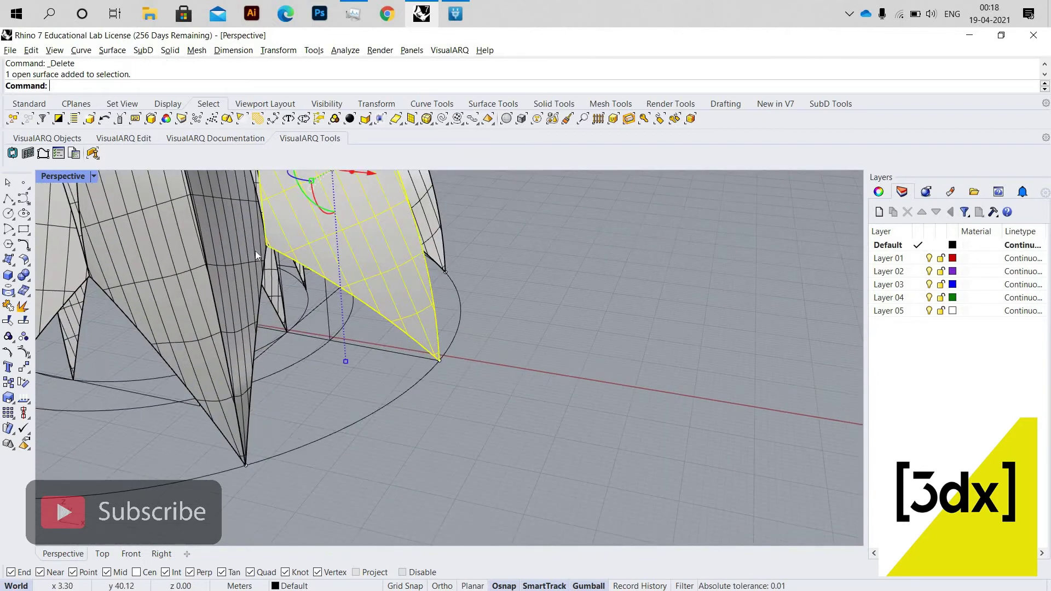